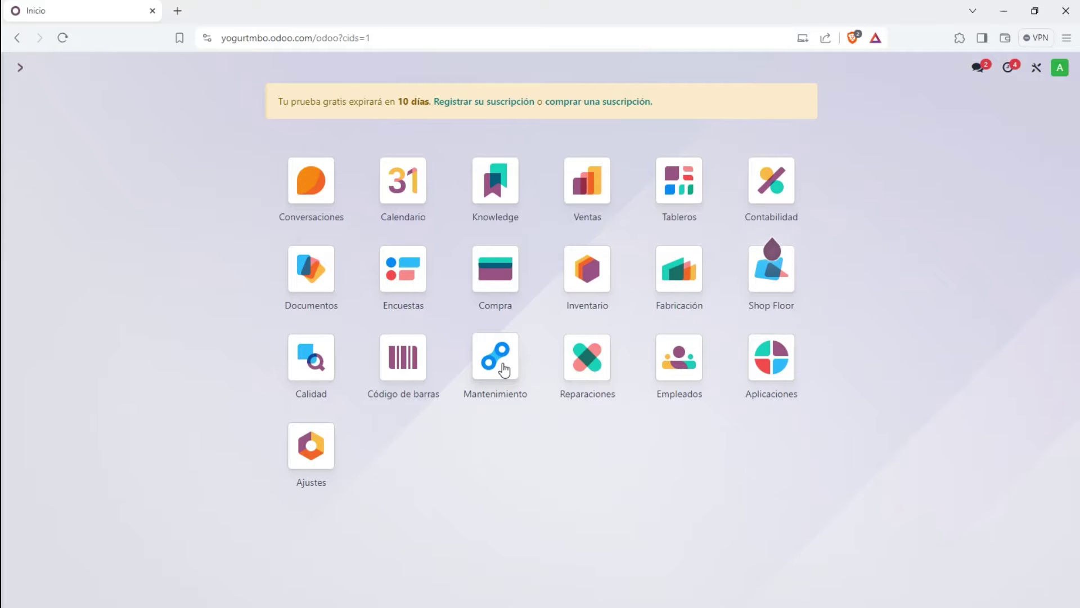
# Step: Open the Mantenimiento app and review the Mantenimiento interno team's two to-do requests, the corrective one and the preventive one
pyautogui.click(503, 367)
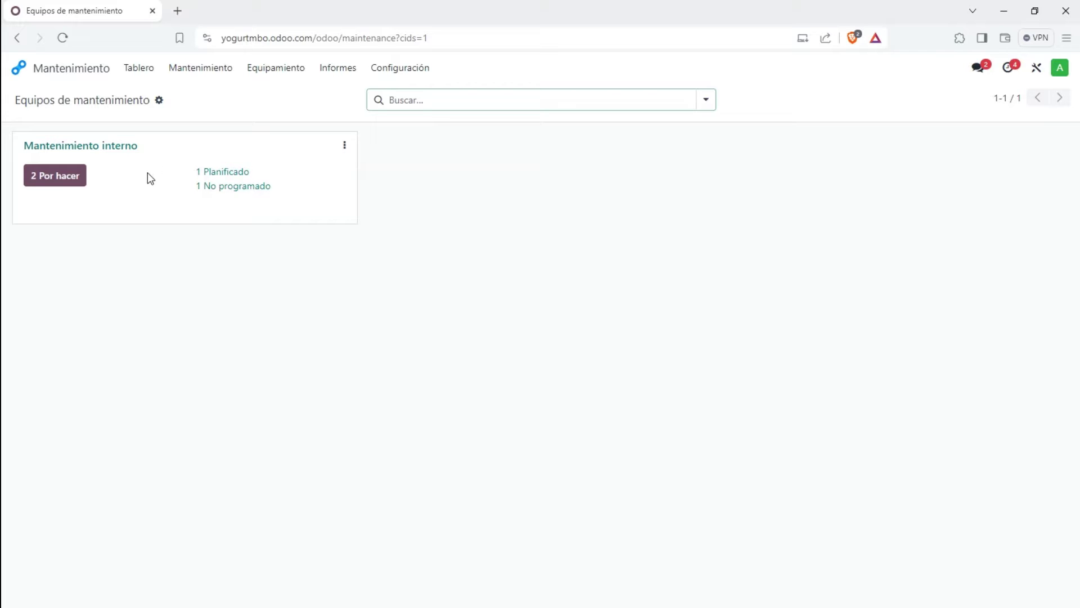
pyautogui.click(66, 179)
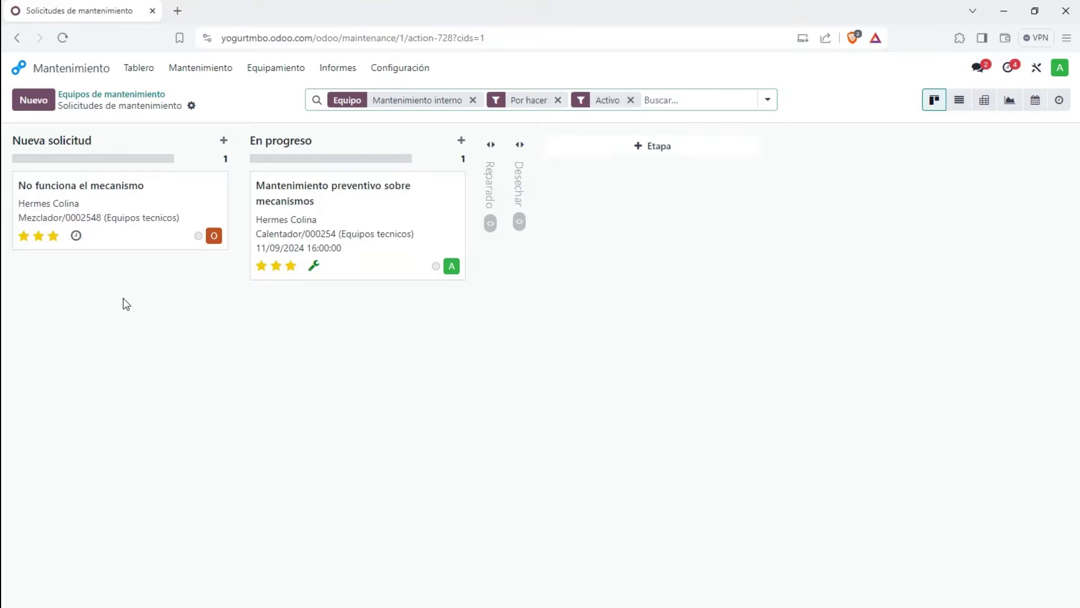
pyautogui.click(108, 201)
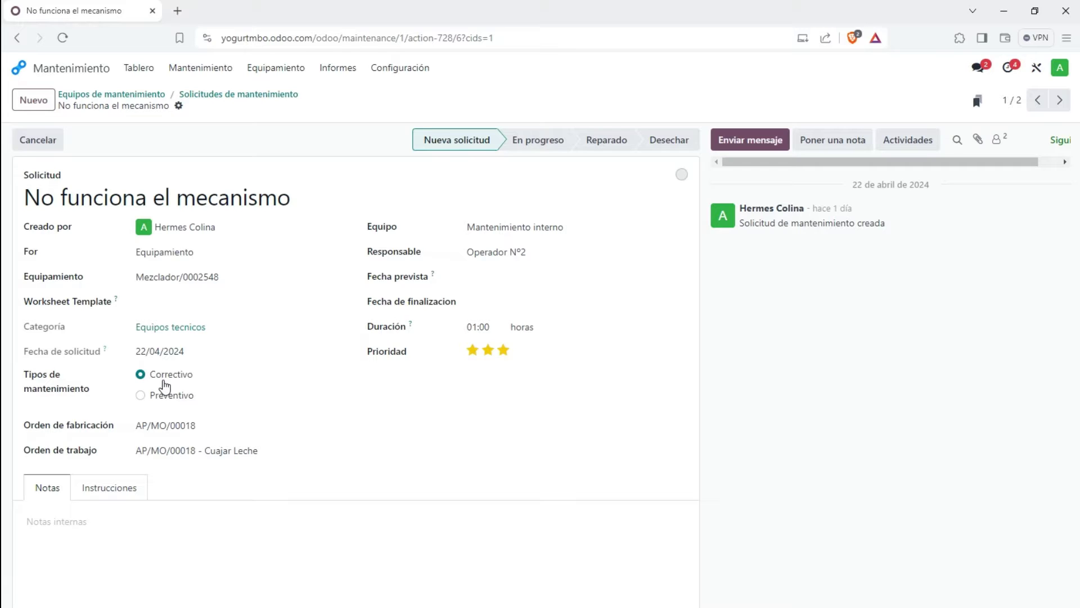
pyautogui.click(234, 96)
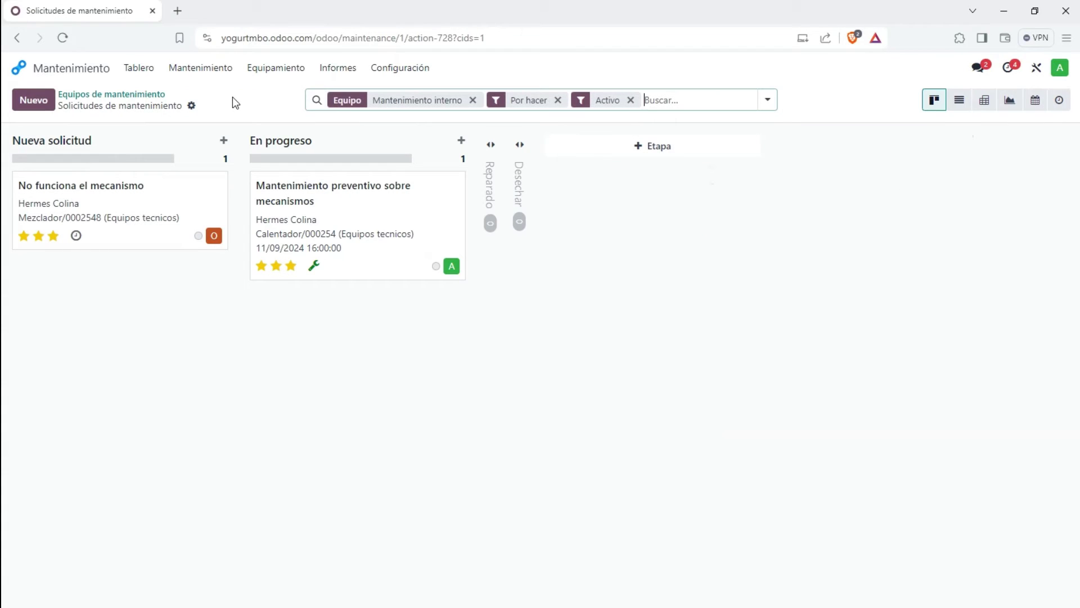
pyautogui.click(335, 197)
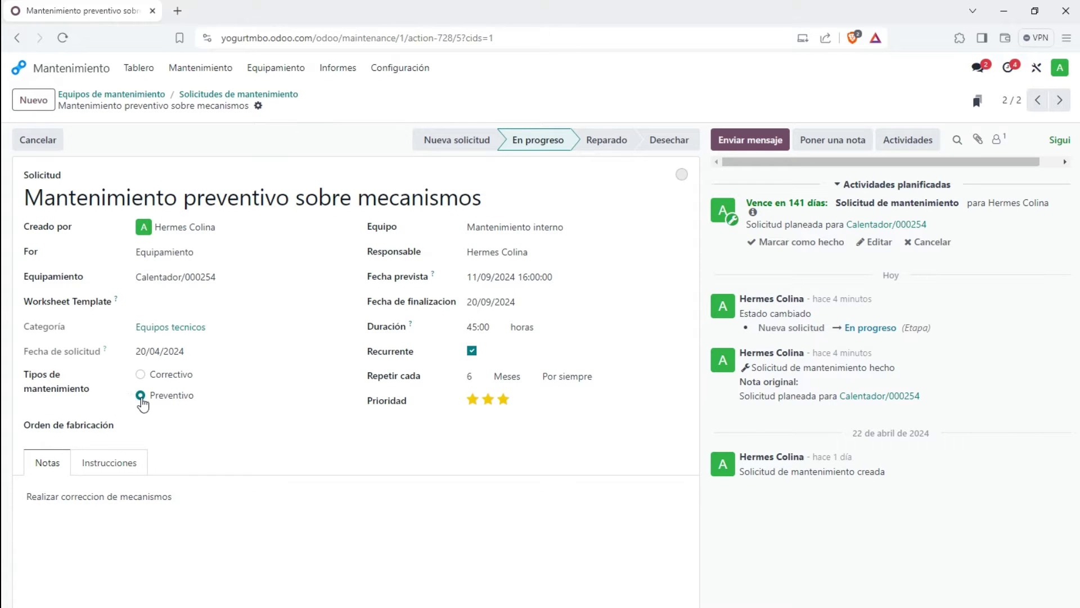
# Step: Return to the request board and move the "No funciona el mecanismo" request to the Reparado stage
pyautogui.click(235, 94)
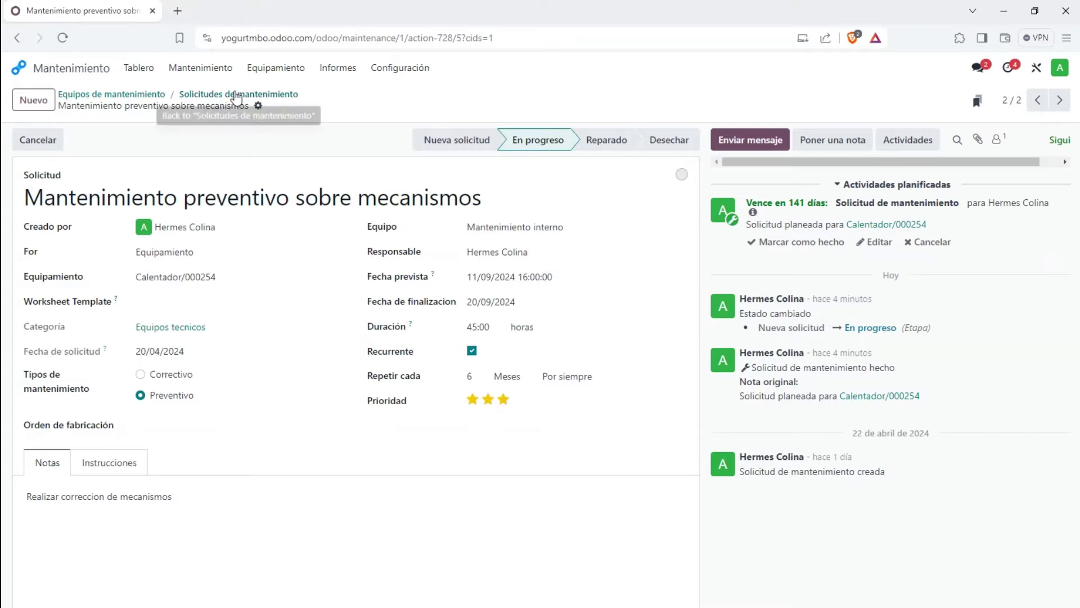
pyautogui.moveTo(78, 201); pyautogui.dragTo(487, 233)
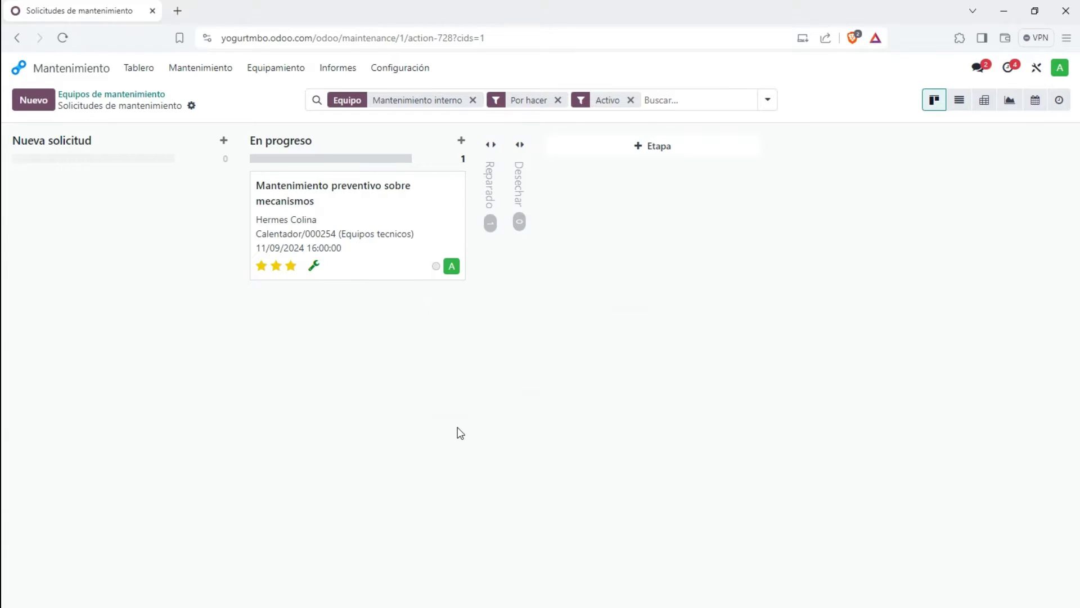
# Step: Switch the "Mantenimiento preventivo sobre mecanismos" request to Nueva solicitud, back to En progreso, and finally to Reparado, and return to the board
pyautogui.click(369, 204)
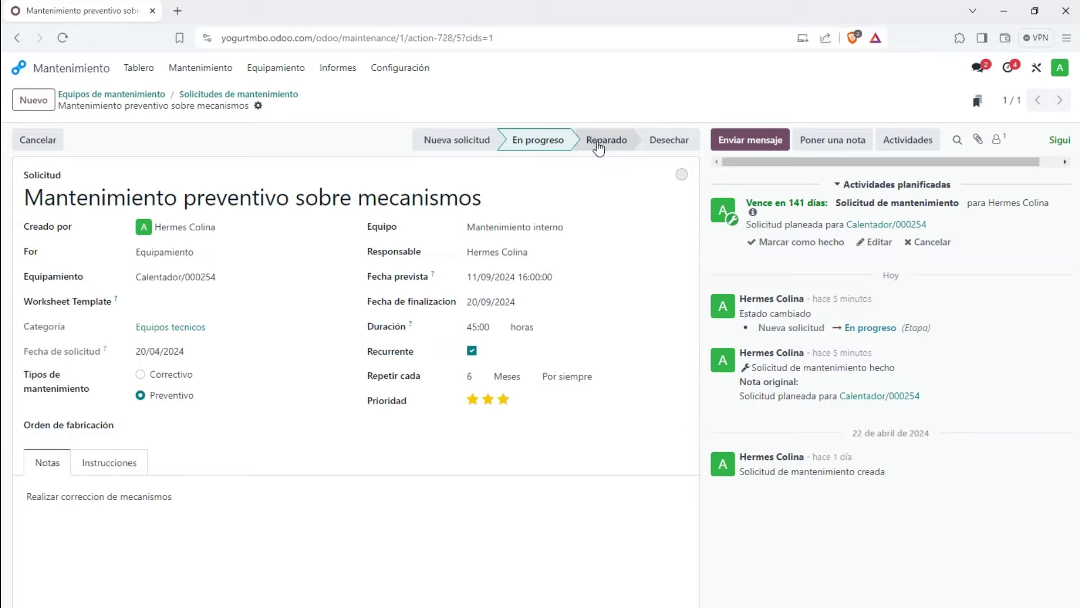
pyautogui.click(226, 95)
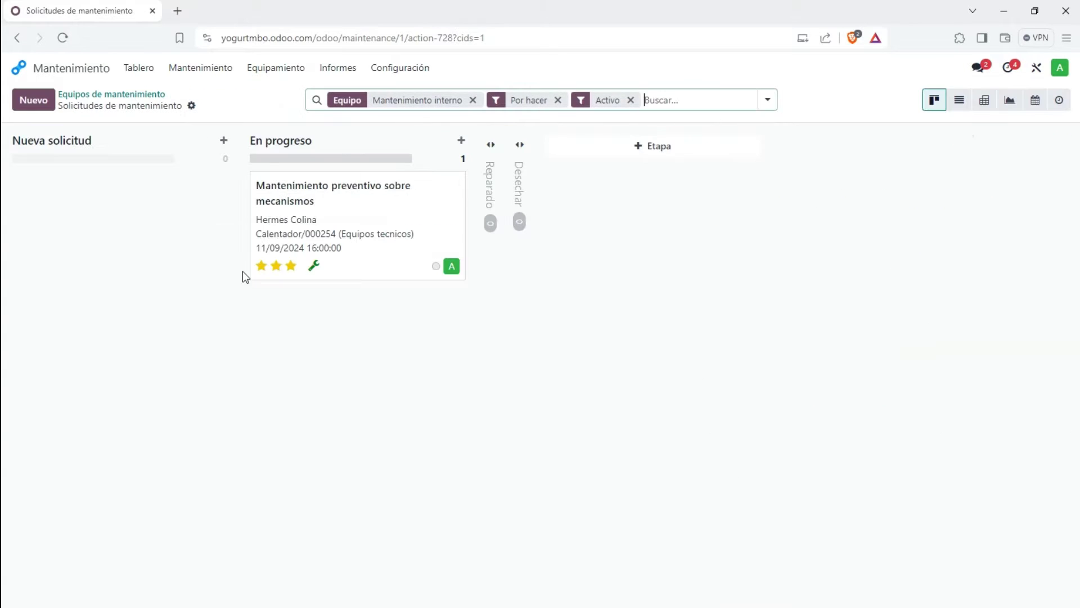
pyautogui.click(360, 197)
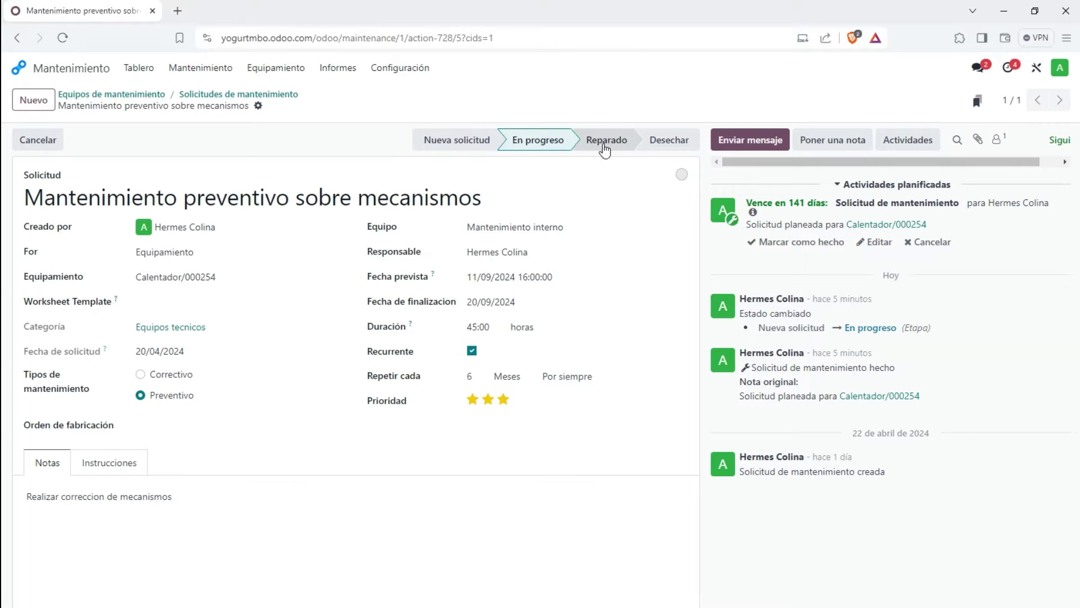
pyautogui.click(460, 141)
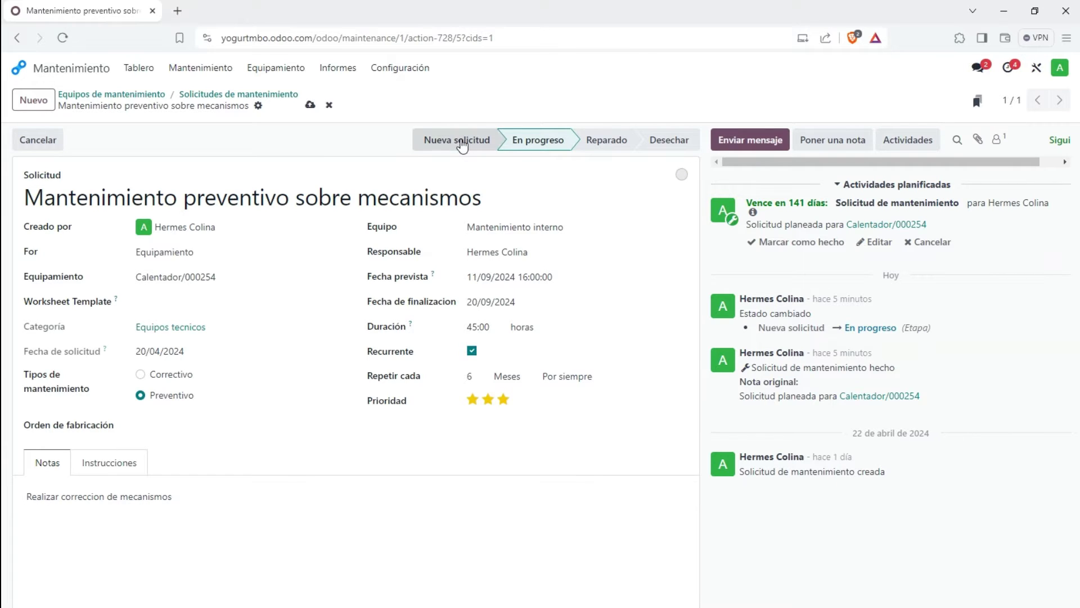
pyautogui.click(533, 137)
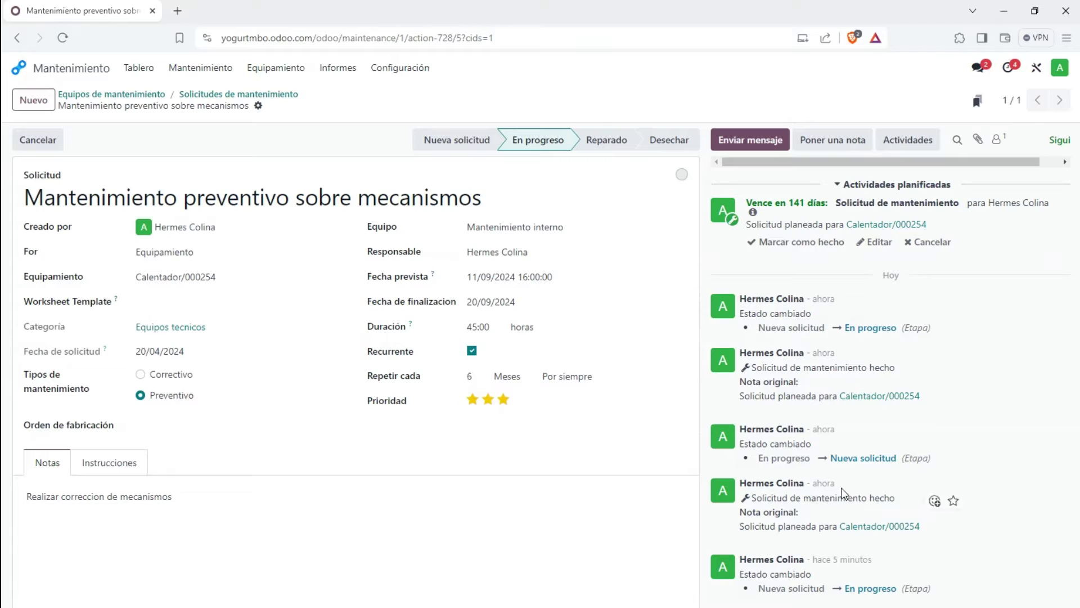
pyautogui.click(608, 143)
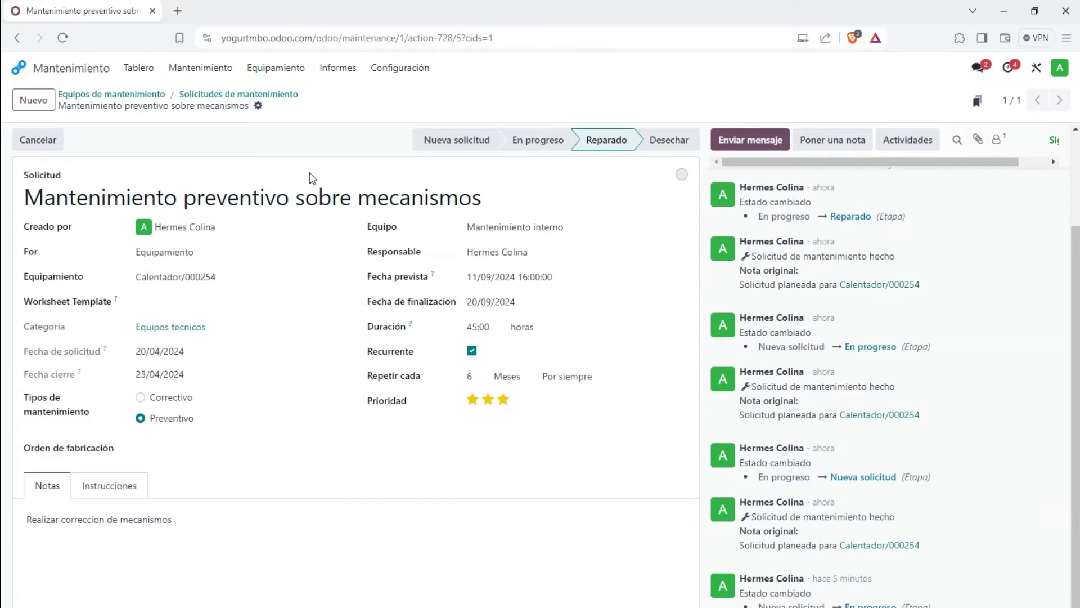
pyautogui.click(279, 97)
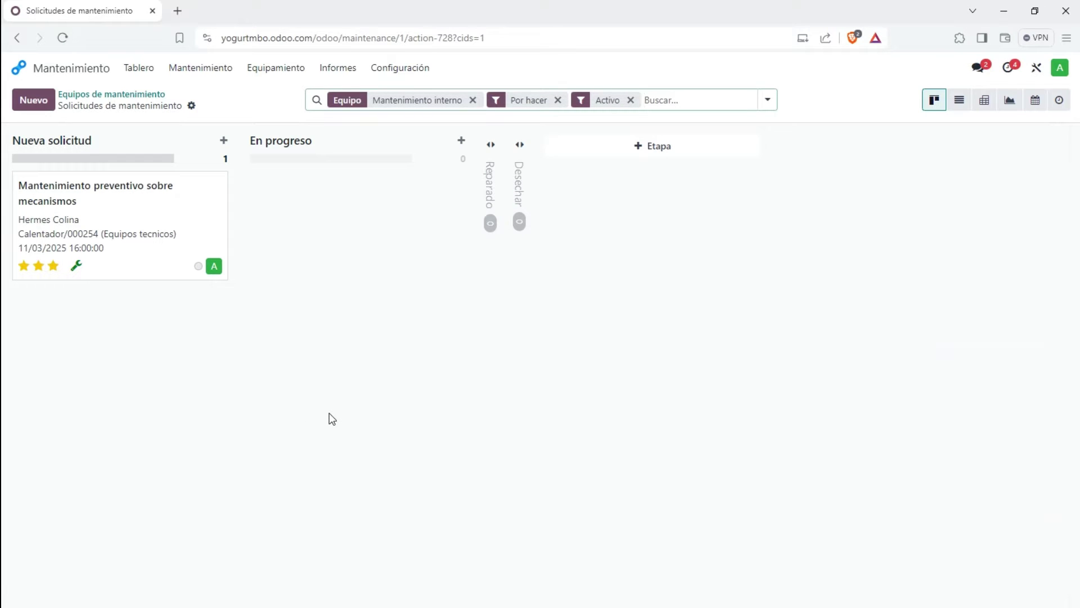
# Step: Show the completed requests by unfolding Reparado and removing the Por hacer filter, and review the preventive request in Nueva solicitud
pyautogui.moveTo(80, 197)
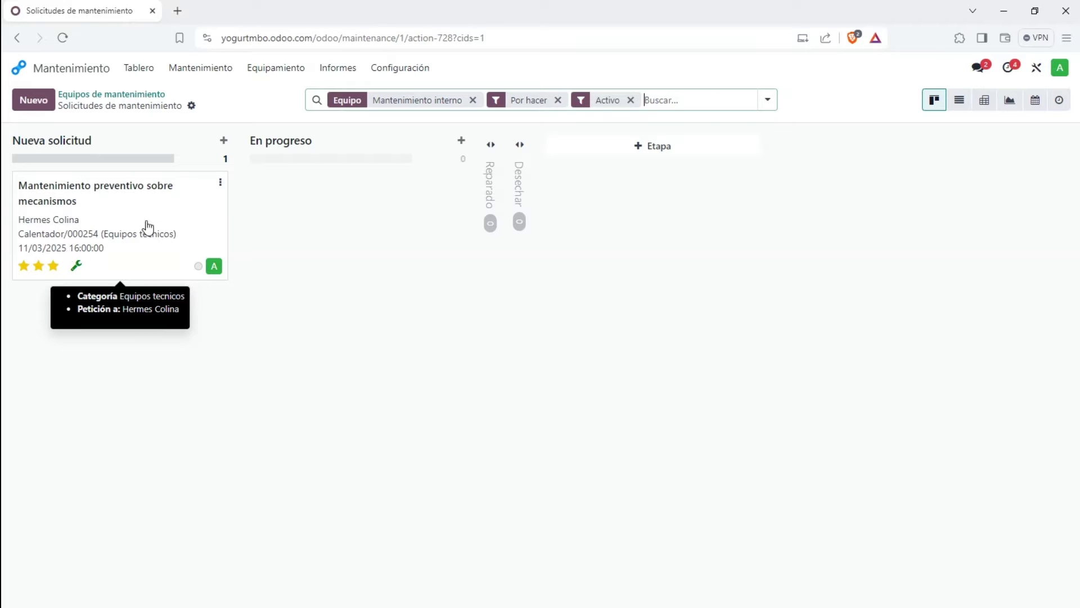
pyautogui.click(488, 202)
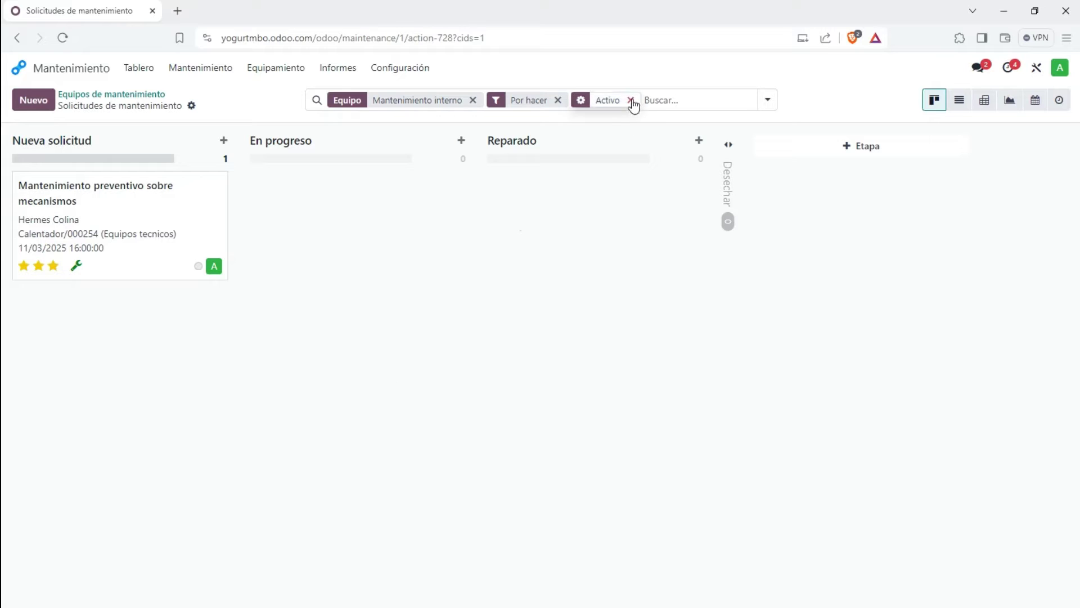
pyautogui.click(558, 100)
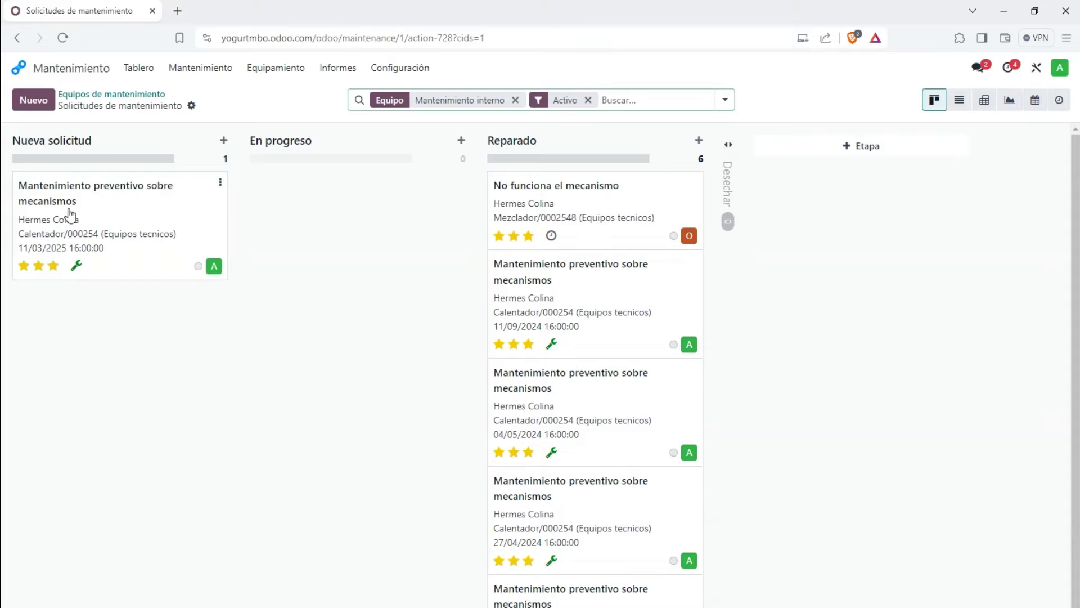
pyautogui.click(89, 216)
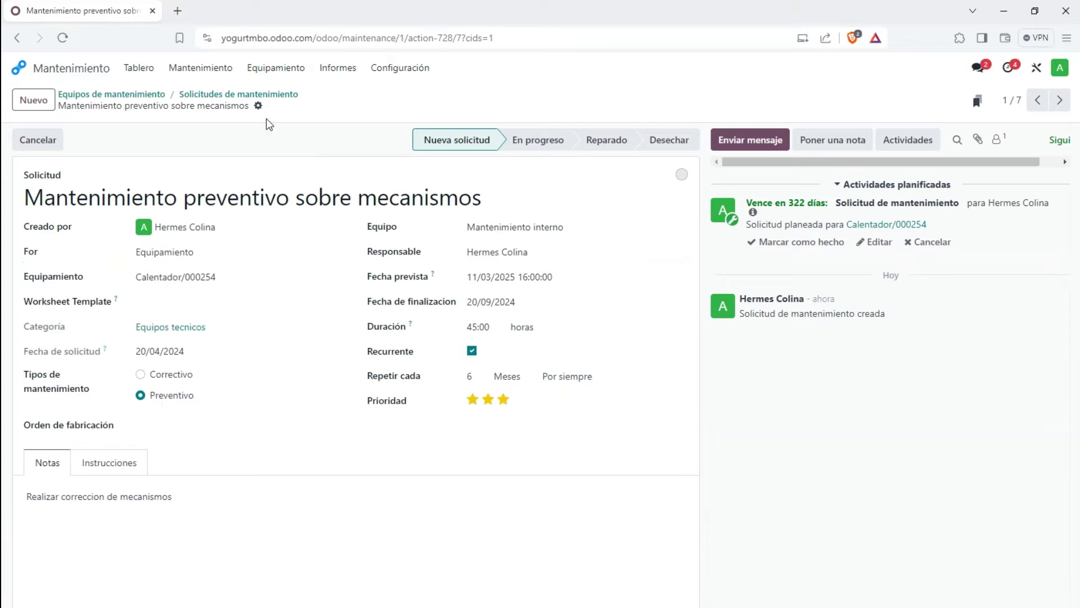
pyautogui.click(270, 96)
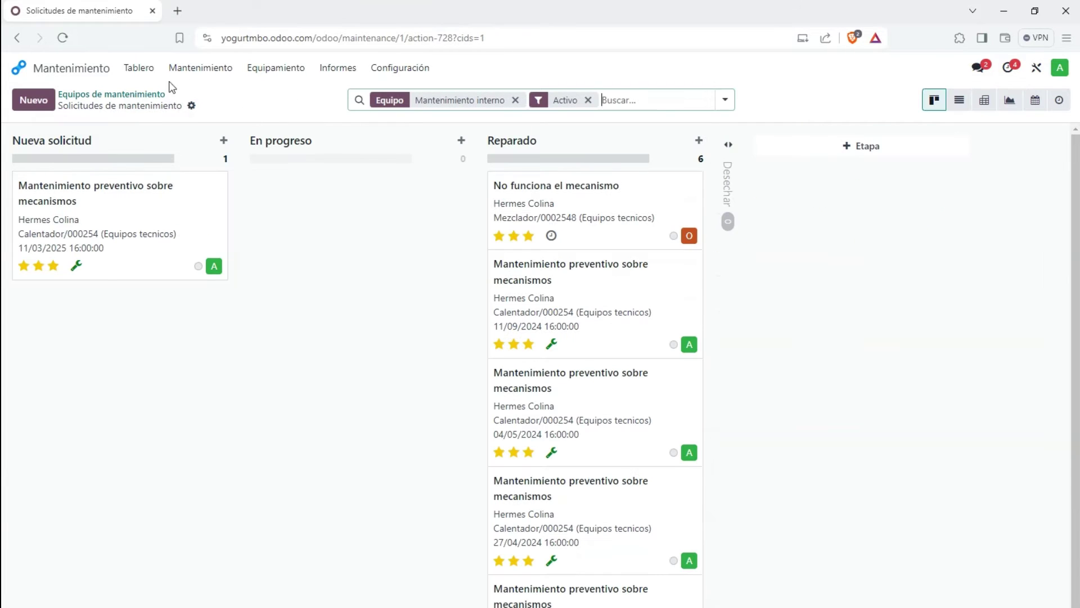
# Step: Compare the board of all maintenance requests with the Mantenimiento interno team's to-do requests from the dashboard
pyautogui.click(198, 72)
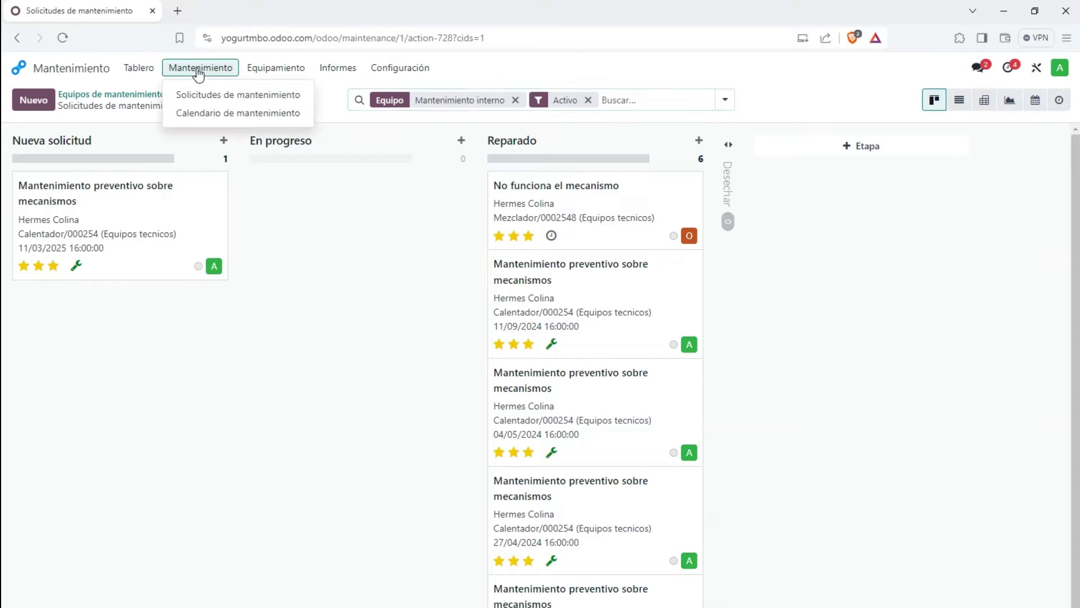
pyautogui.click(299, 103)
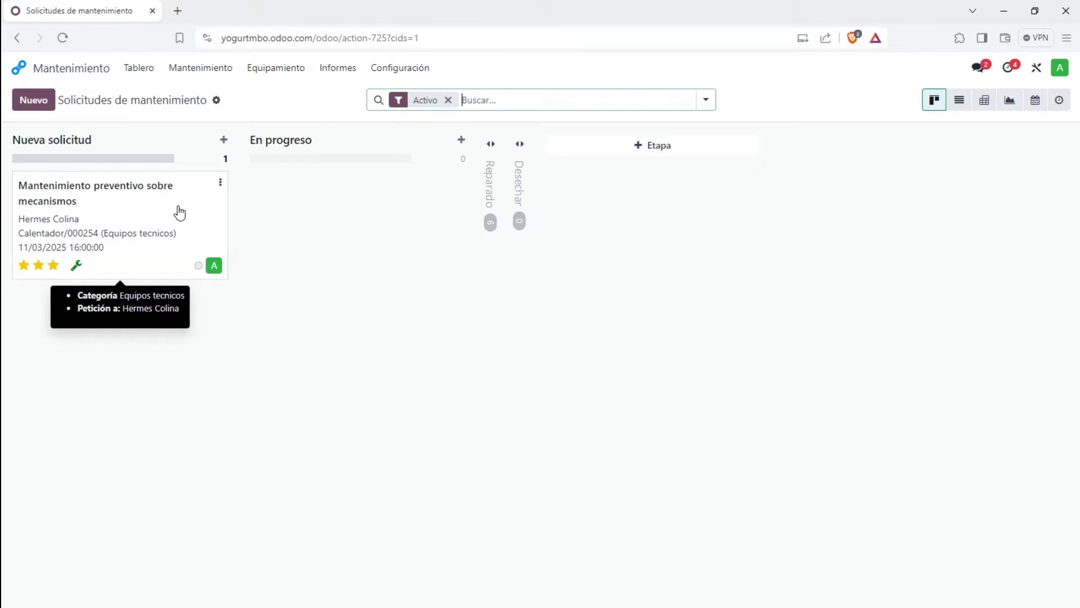
pyautogui.click(207, 70)
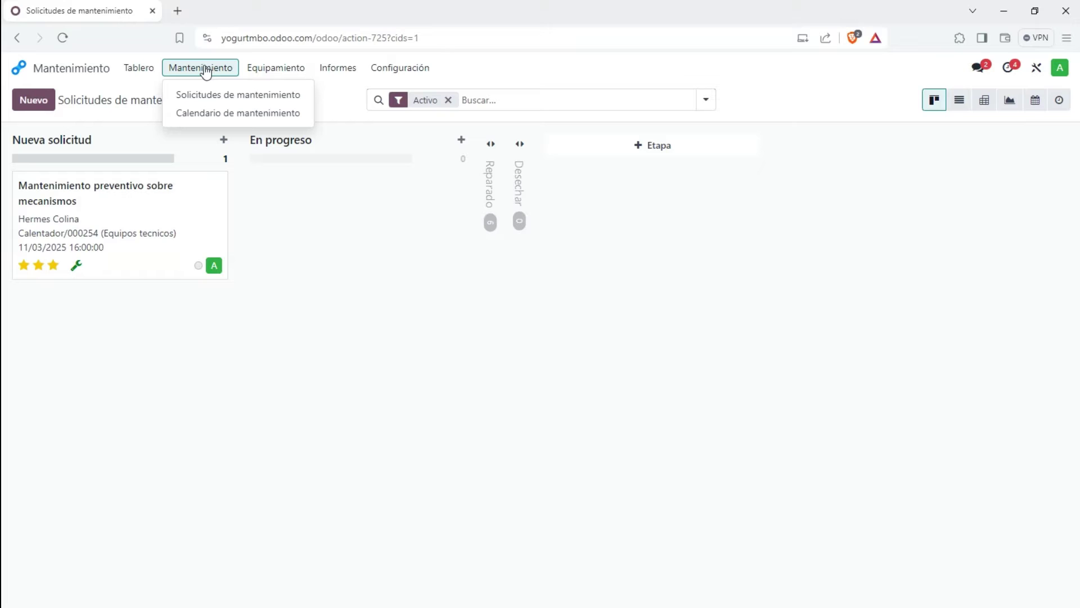
pyautogui.click(143, 68)
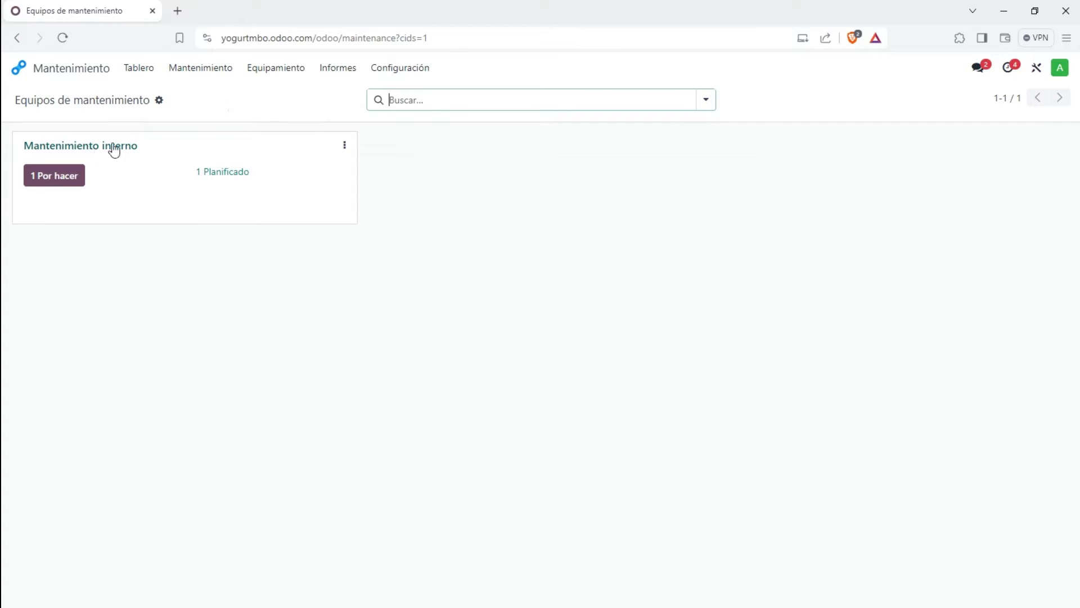
pyautogui.click(67, 176)
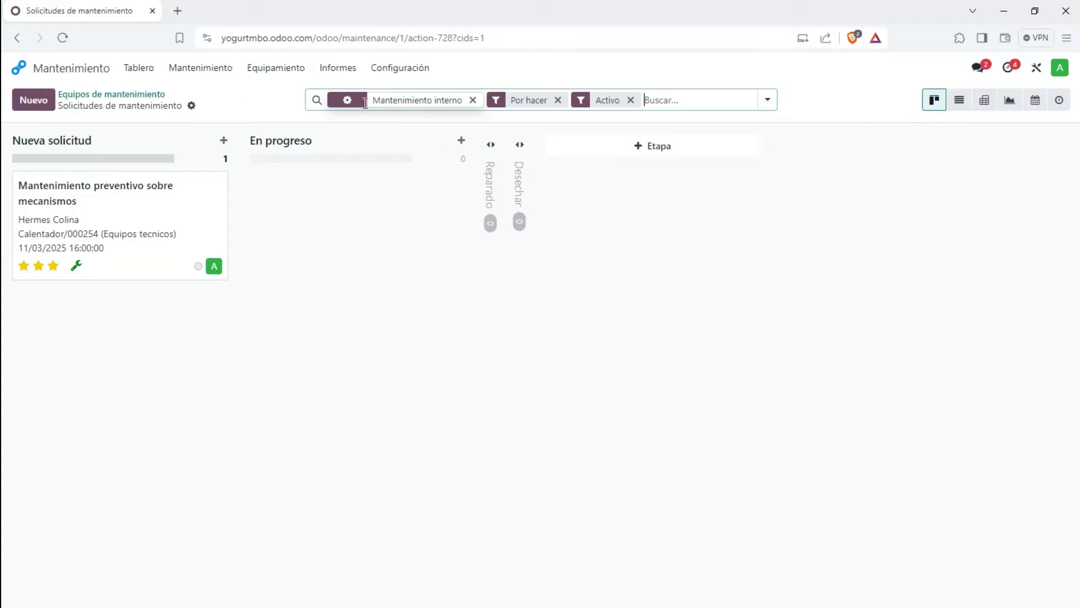
pyautogui.click(147, 94)
pyautogui.click(214, 70)
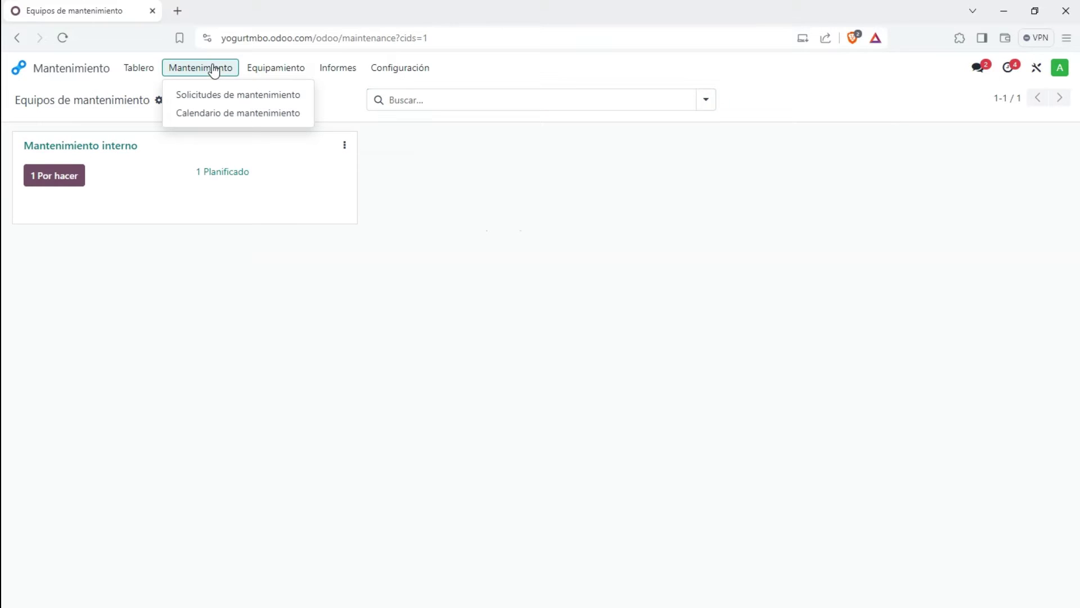
pyautogui.click(218, 96)
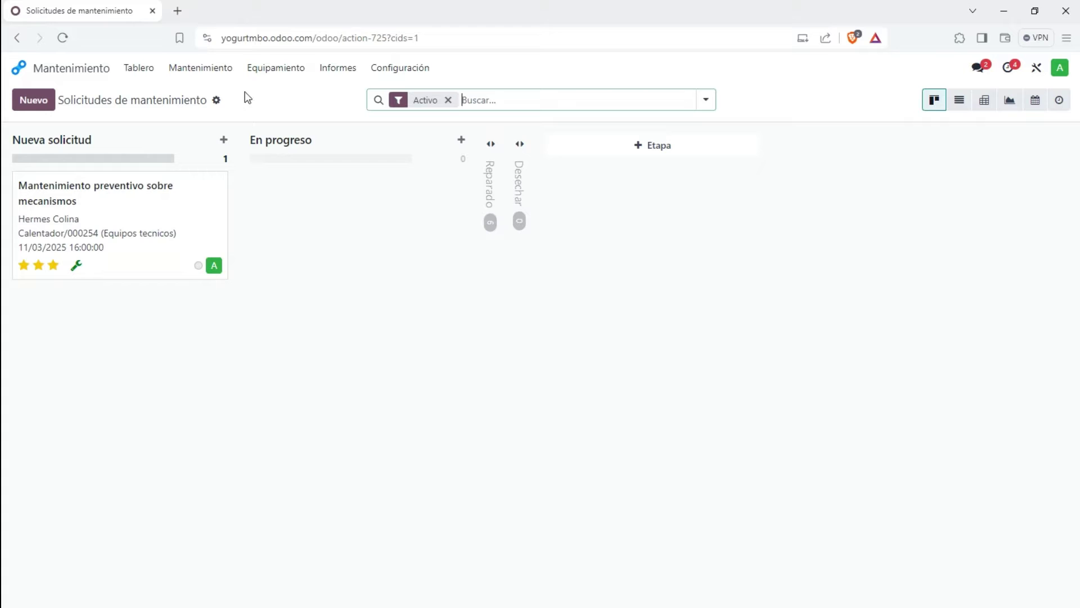
# Step: View the maintenance calendar for the current week
pyautogui.click(222, 71)
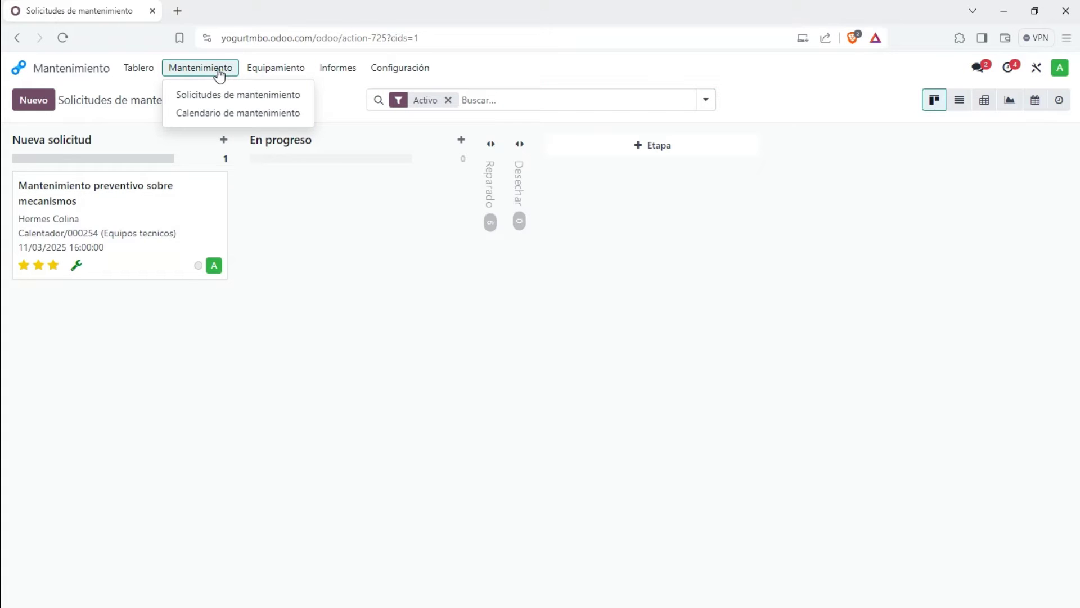
pyautogui.click(243, 113)
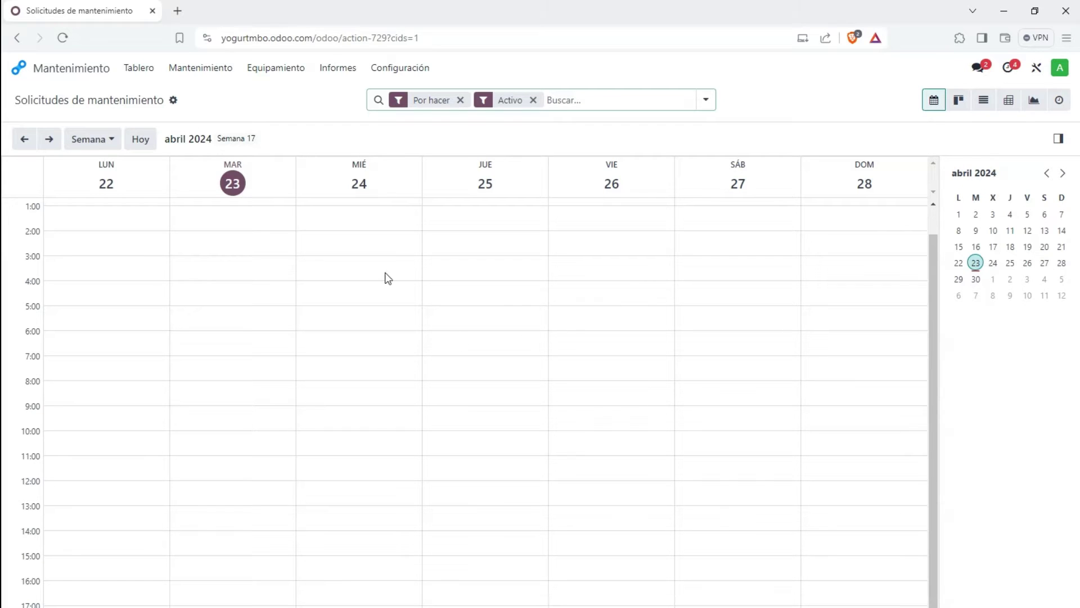
# Step: Open the list of production centers and start a new work center record
pyautogui.click(270, 71)
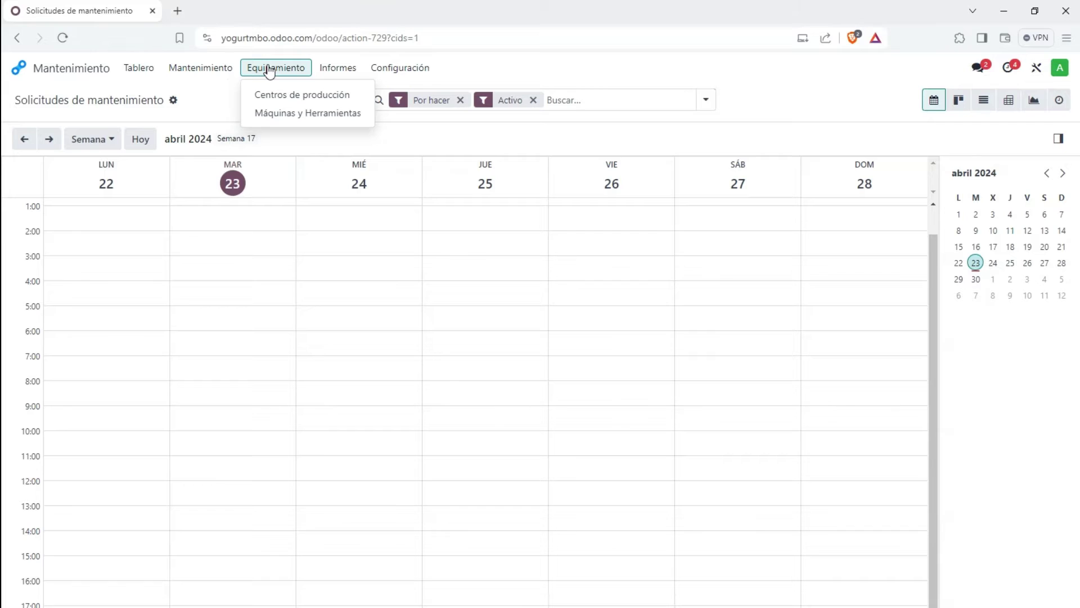
pyautogui.click(316, 98)
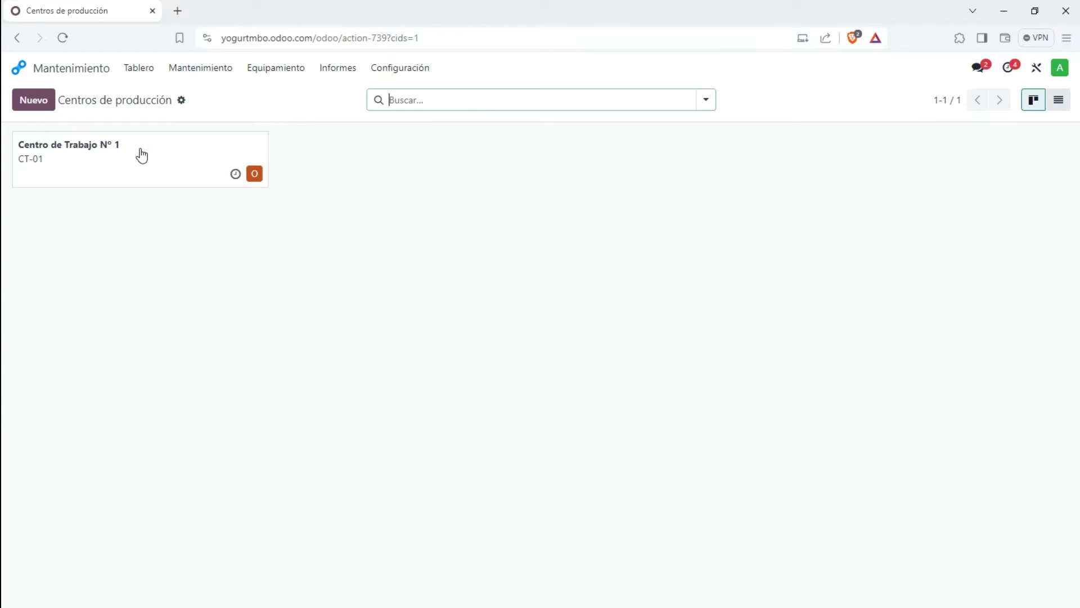
pyautogui.click(46, 104)
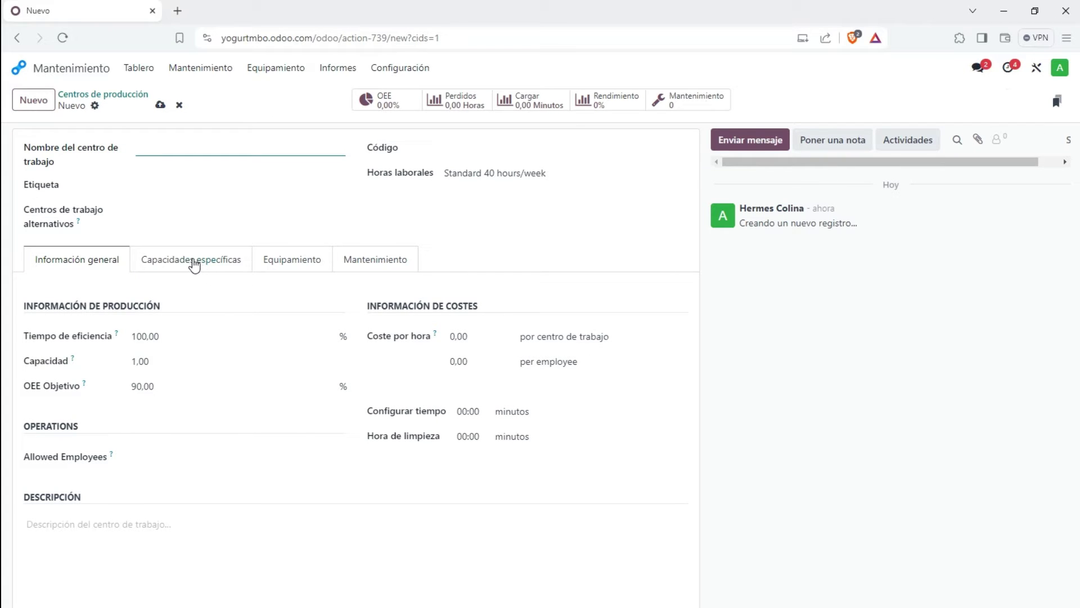
# Step: Look through the new work center's specific capacities, equipment, maintenance and general information fields
pyautogui.click(195, 264)
pyautogui.click(289, 259)
pyautogui.click(373, 262)
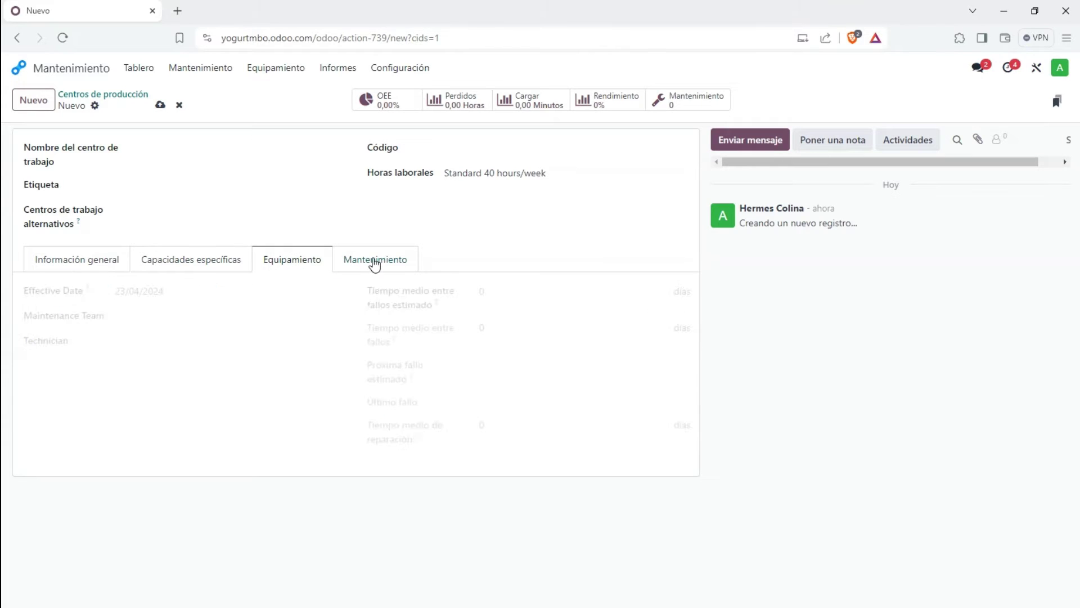
pyautogui.click(104, 265)
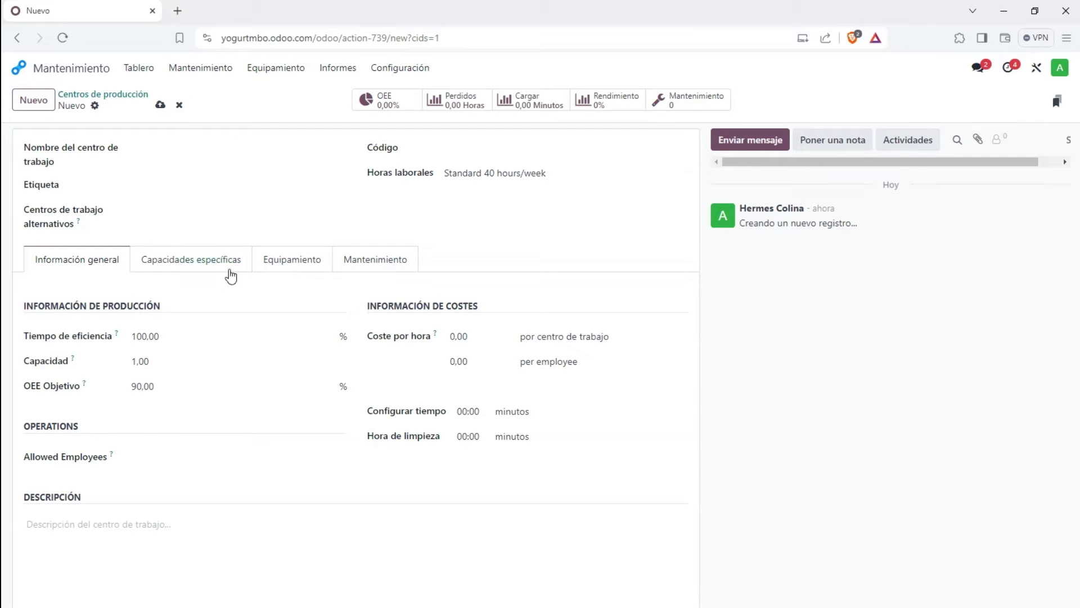
pyautogui.click(303, 264)
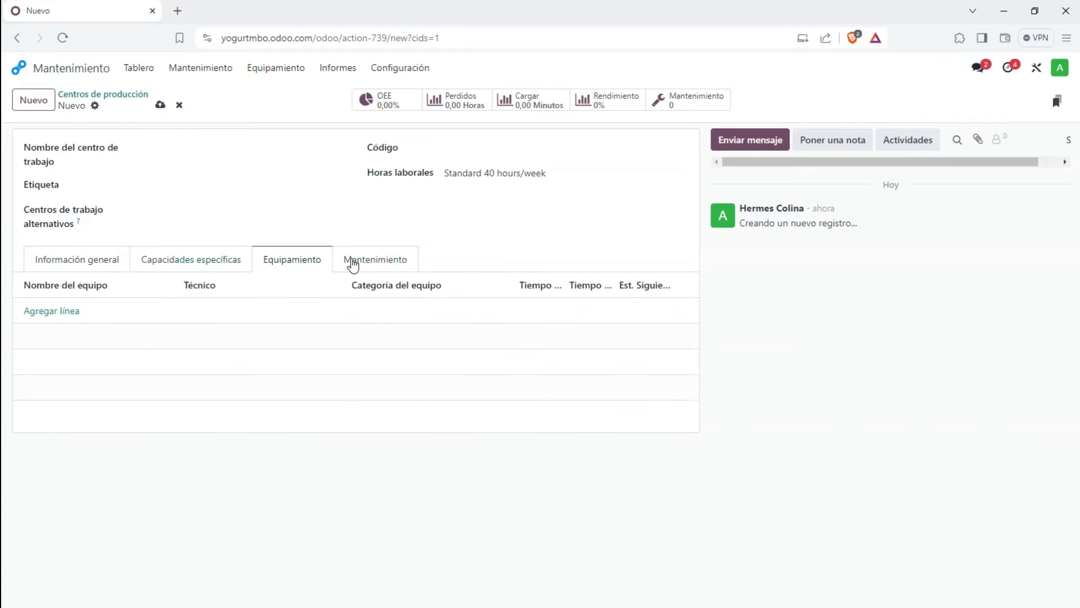
pyautogui.click(350, 262)
pyautogui.click(86, 266)
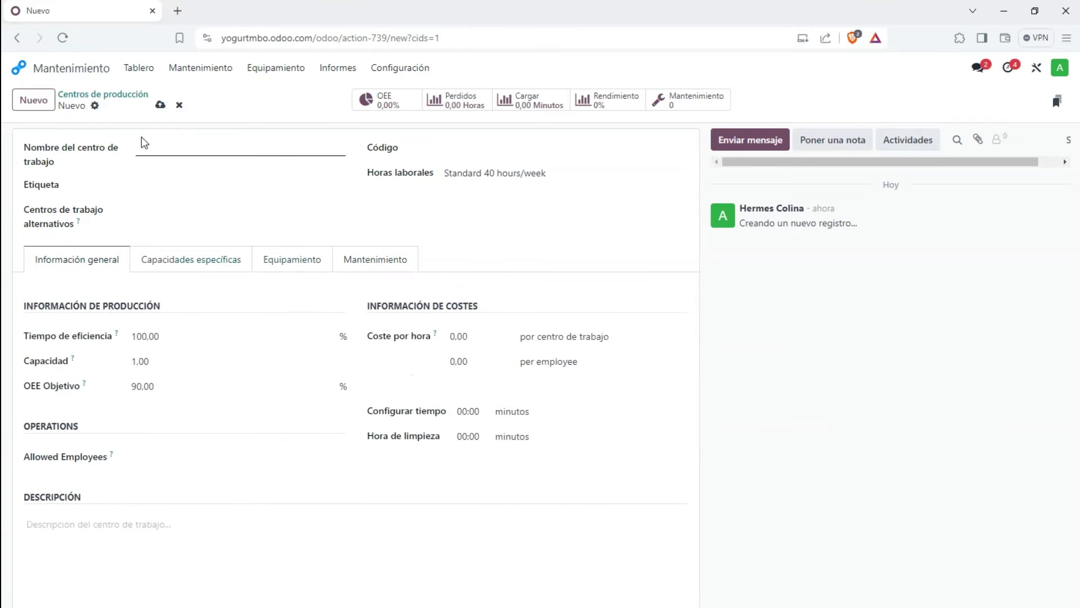
# Step: Discard the new work center record and open the Mezclador record from the machines and tools list
pyautogui.click(180, 106)
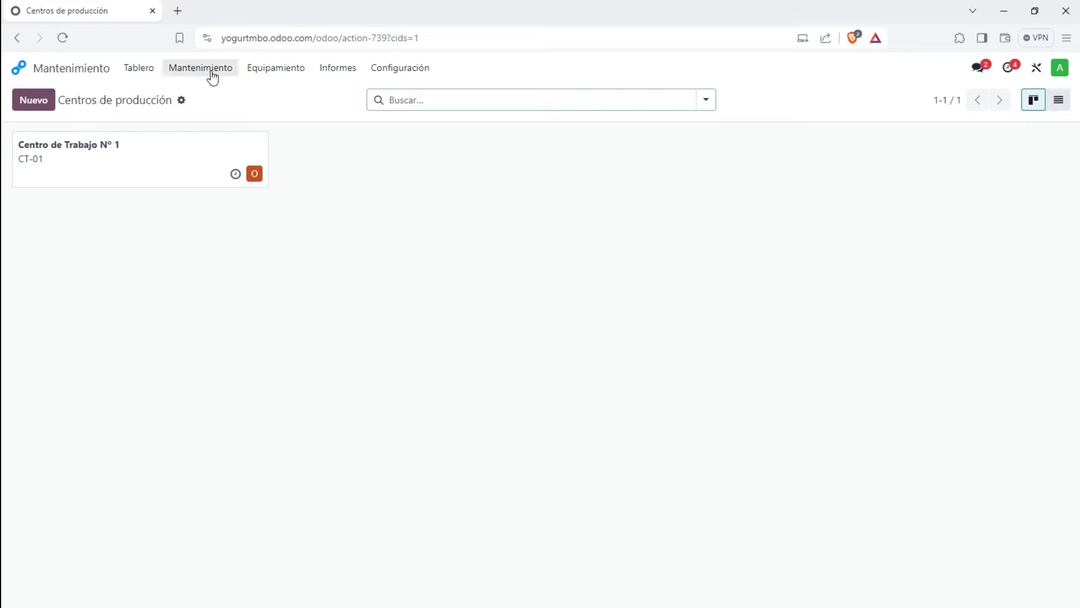
pyautogui.click(271, 69)
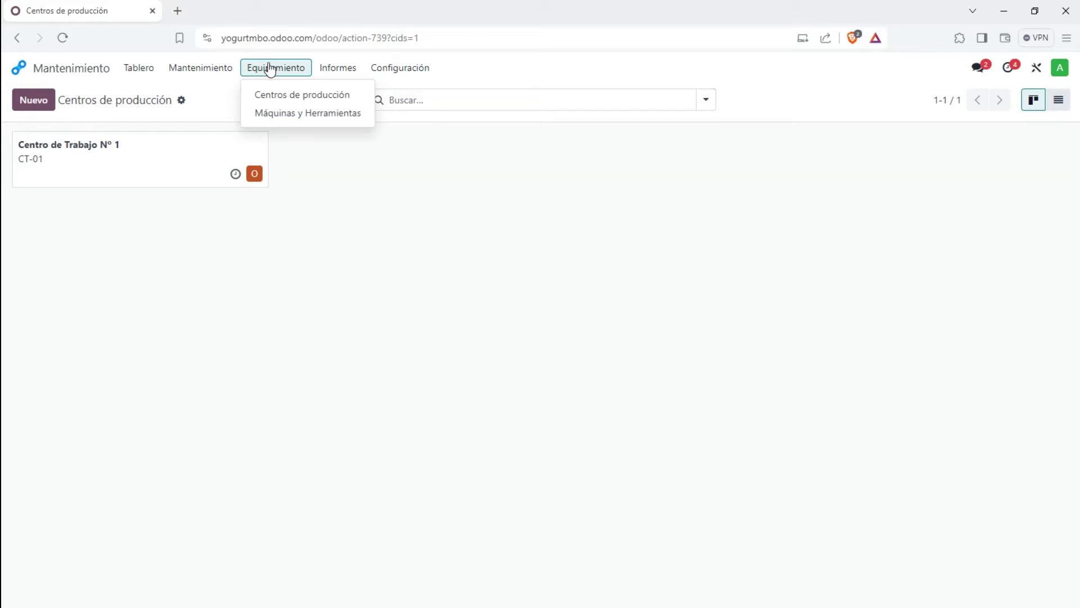
pyautogui.click(297, 114)
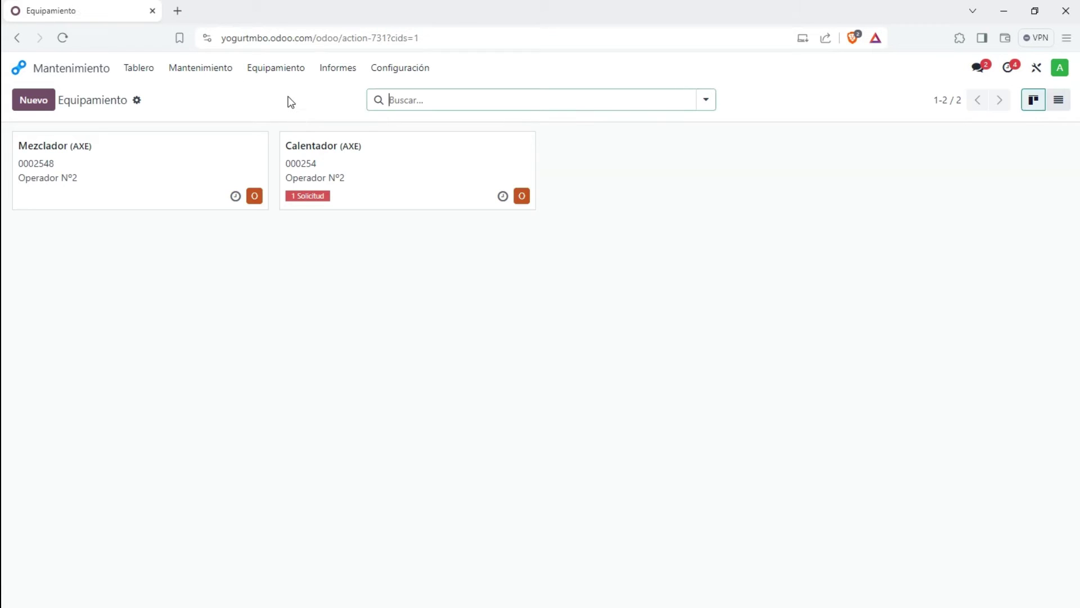
pyautogui.click(109, 160)
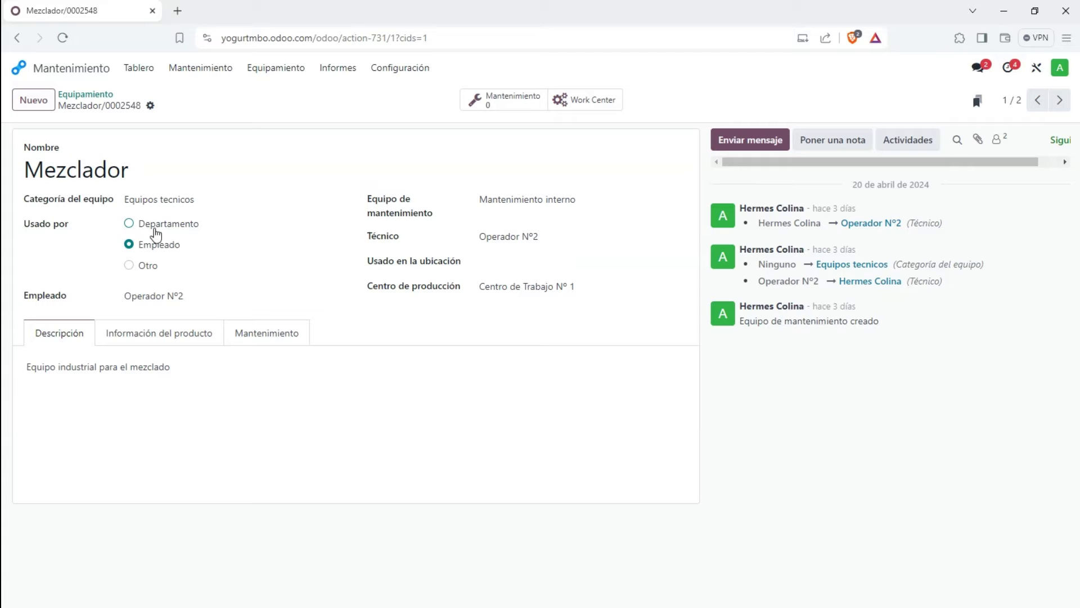
# Step: Try Usado por set to Otro with department Administration on the Mezclador, set it back to Empleado and save
pyautogui.click(129, 268)
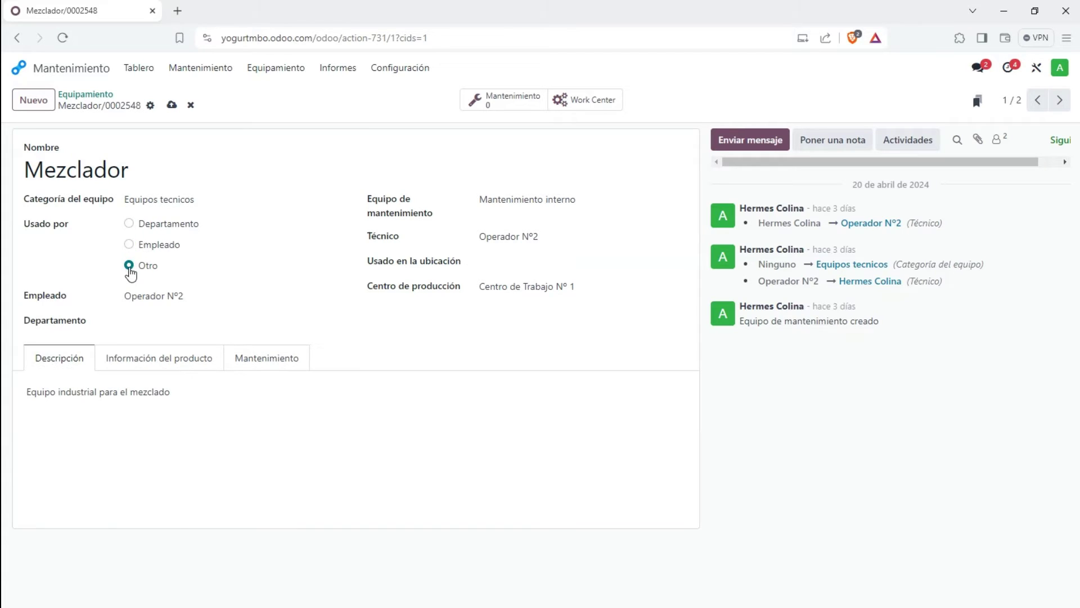
pyautogui.click(145, 323)
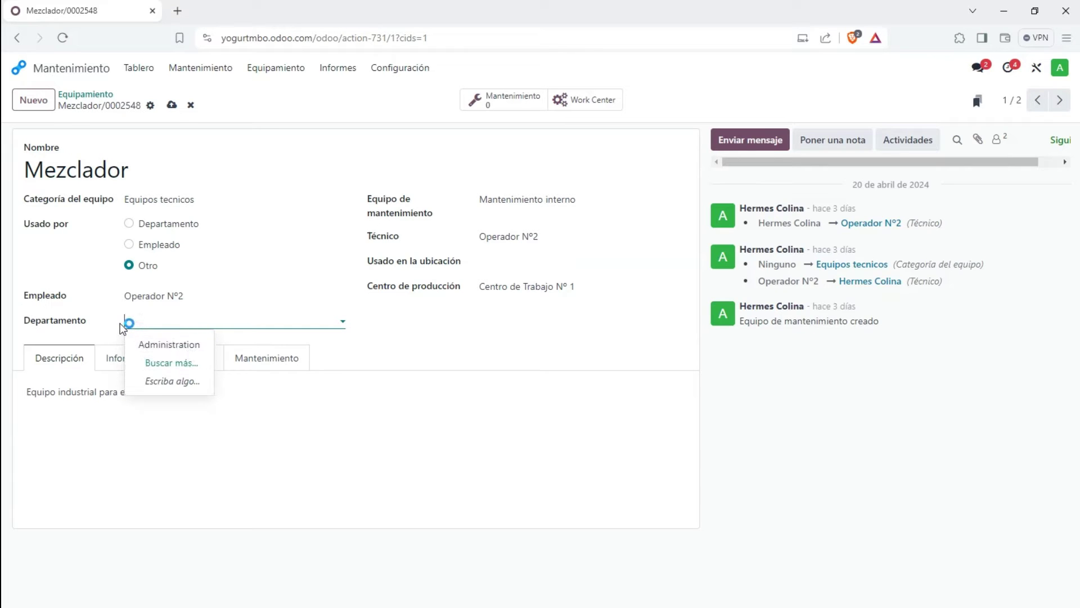
pyautogui.click(158, 340)
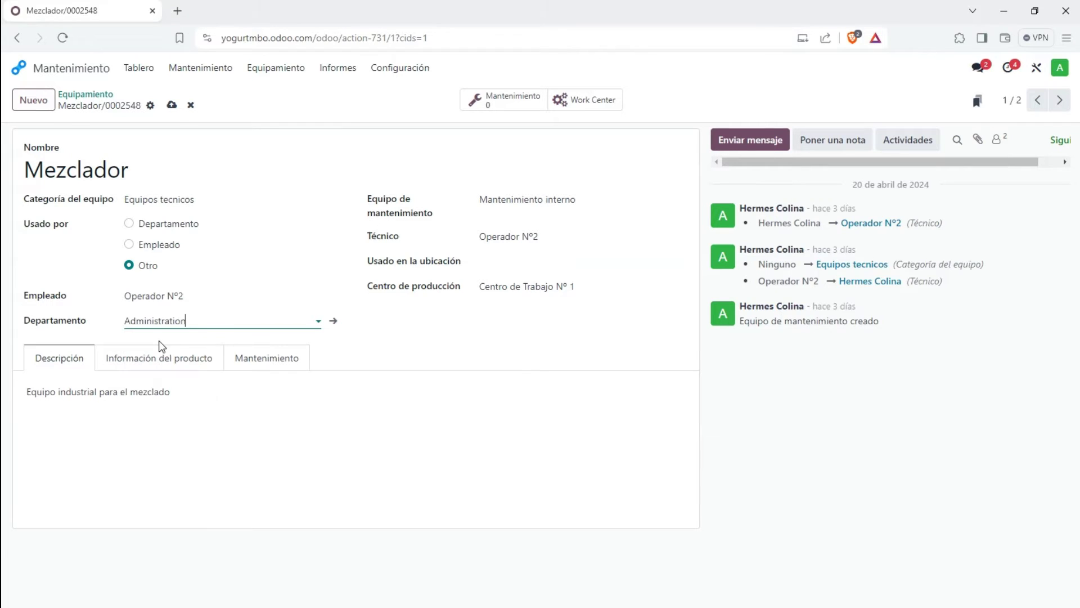
pyautogui.click(128, 245)
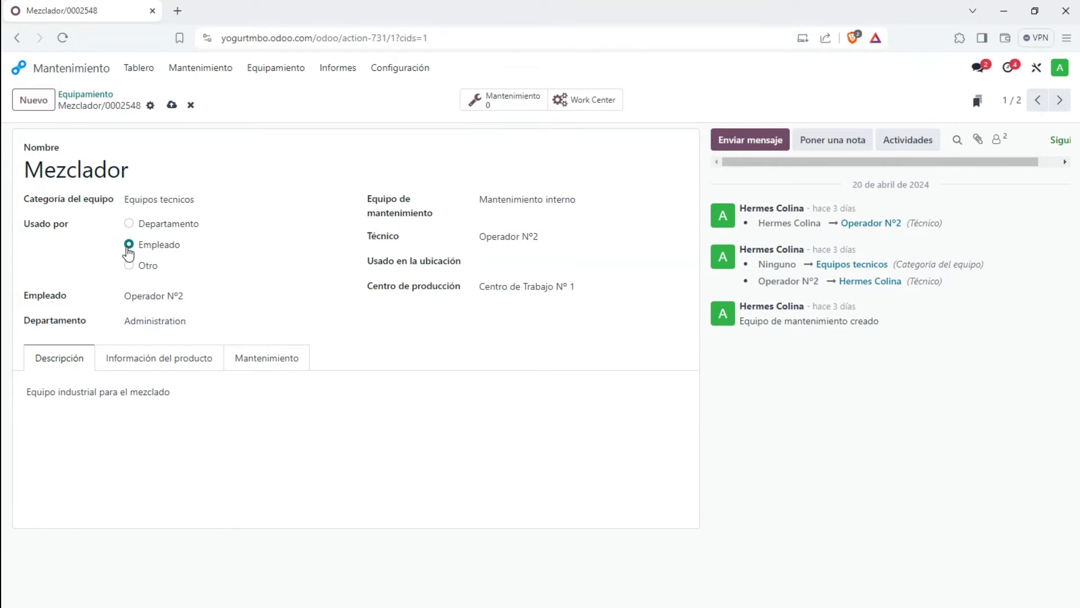
pyautogui.click(172, 105)
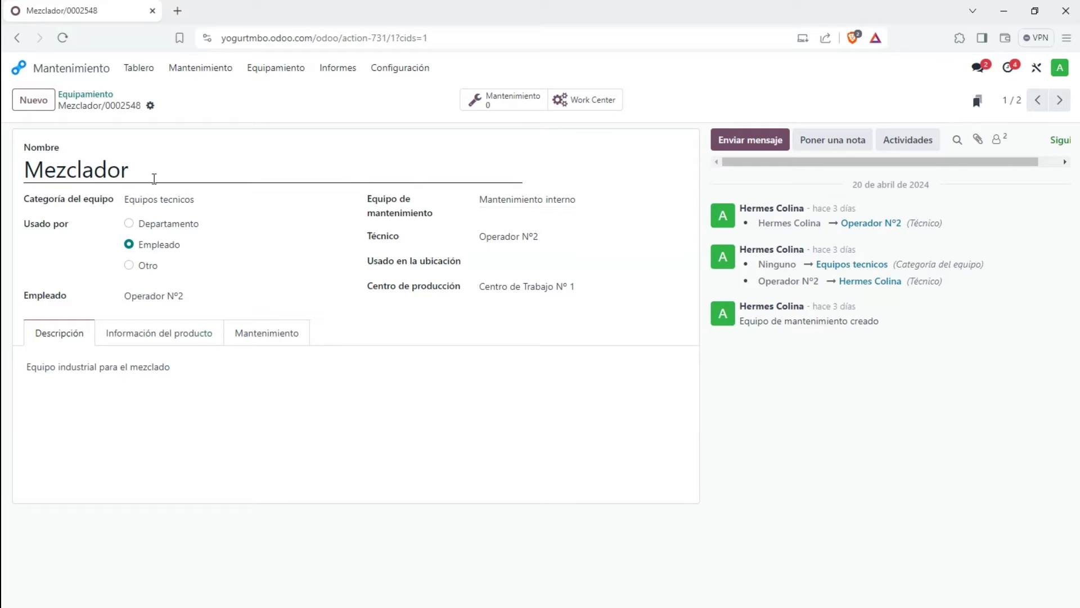
# Step: Review the Mezclador's name, technician options, usage location and description
pyautogui.doubleClick(58, 171)
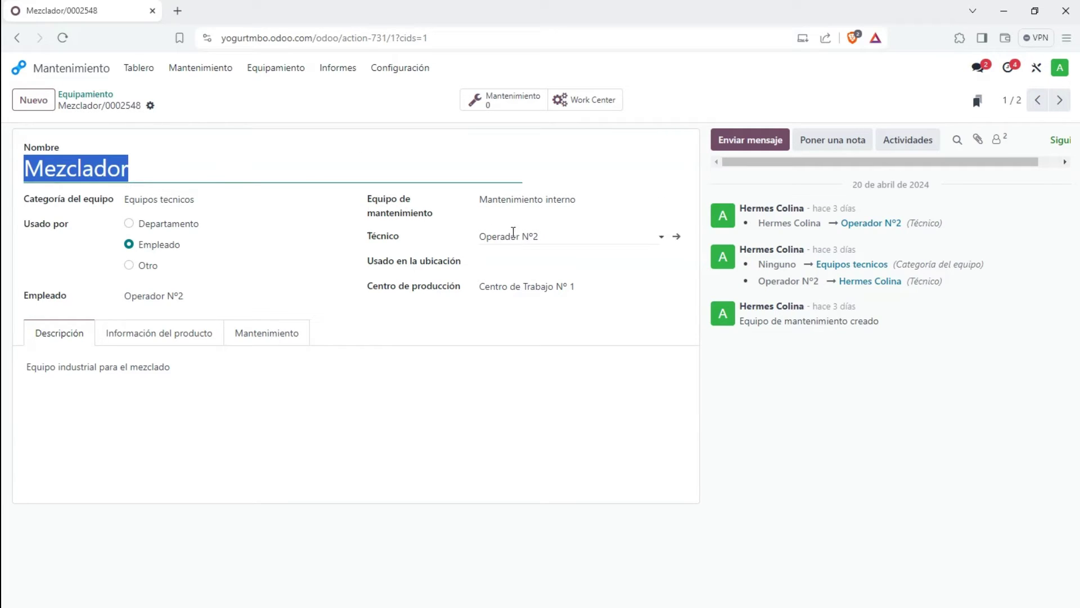
pyautogui.click(542, 237)
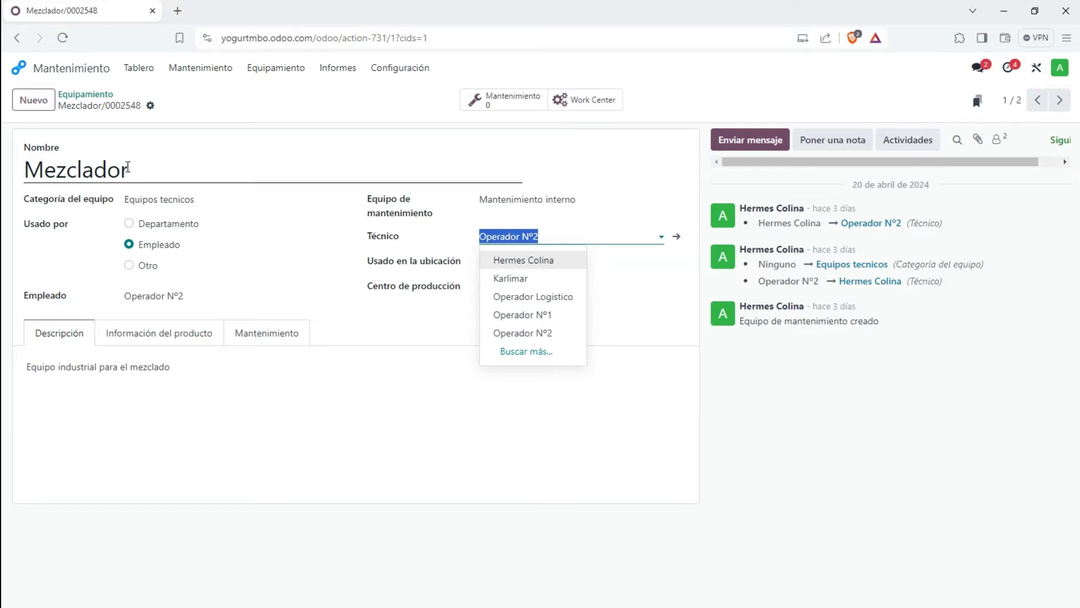
pyautogui.click(388, 325)
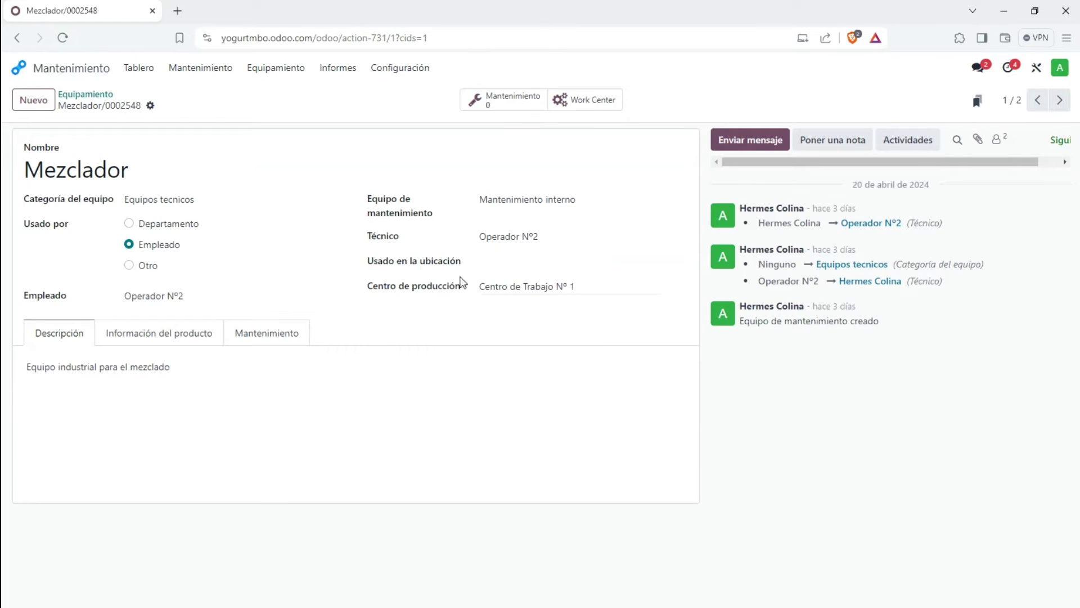
pyautogui.click(502, 265)
pyautogui.click(434, 335)
pyautogui.moveTo(173, 368); pyautogui.dragTo(11, 366)
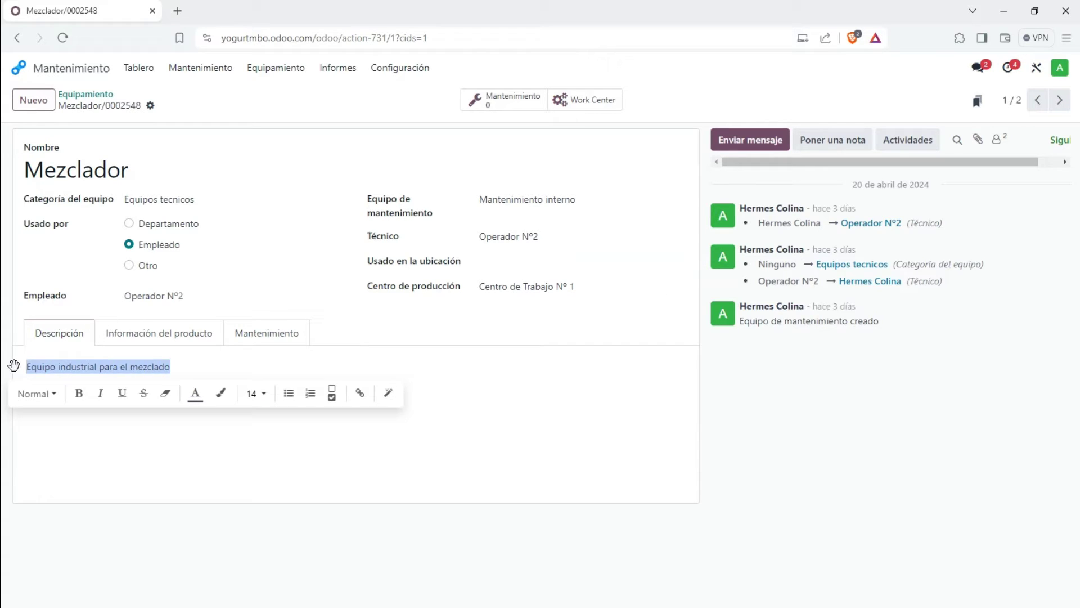
pyautogui.click(347, 321)
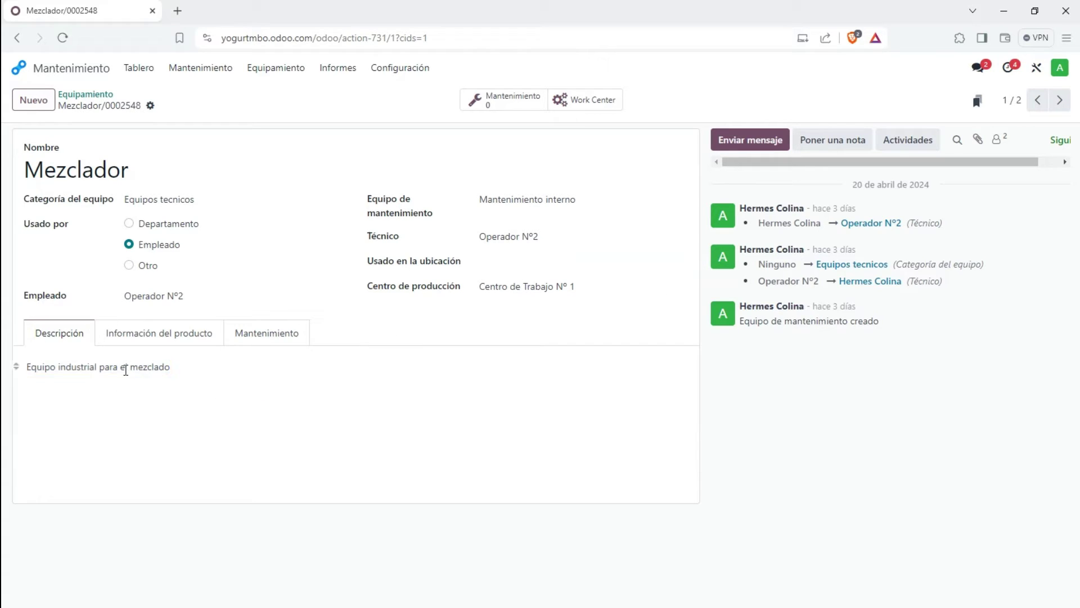
# Step: Examine the Mezclador's product information, including the effective date's help text, cost and warranty expiration date
pyautogui.click(140, 337)
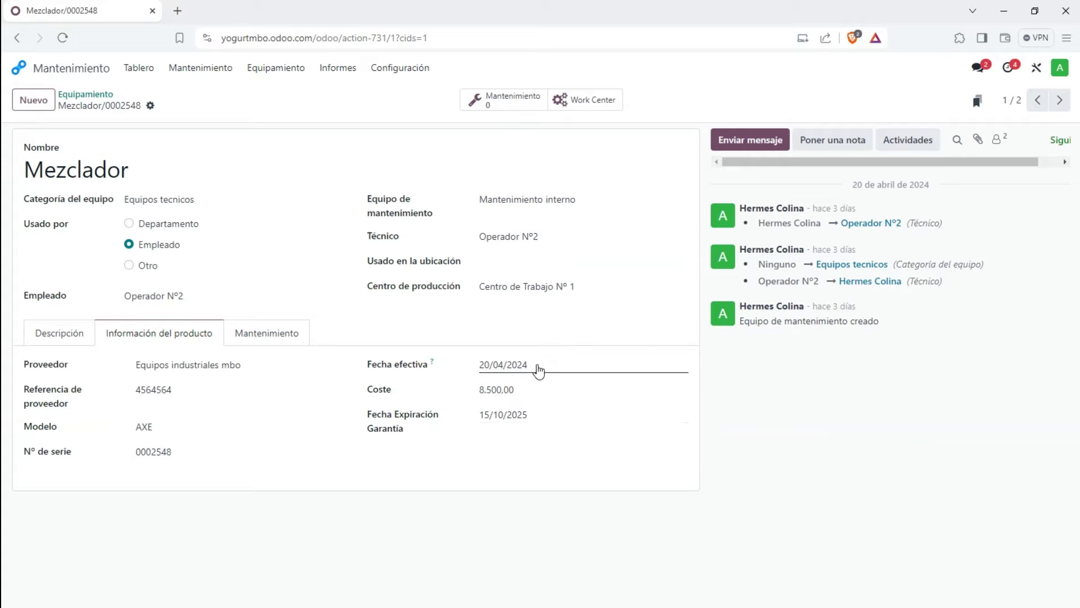
pyautogui.moveTo(432, 366)
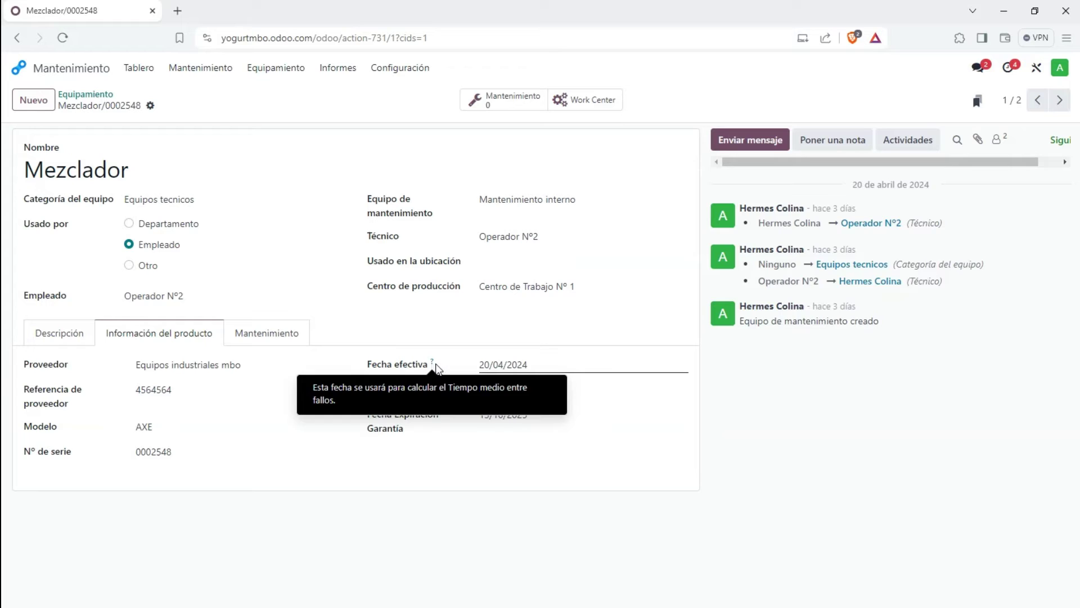
pyautogui.click(523, 392)
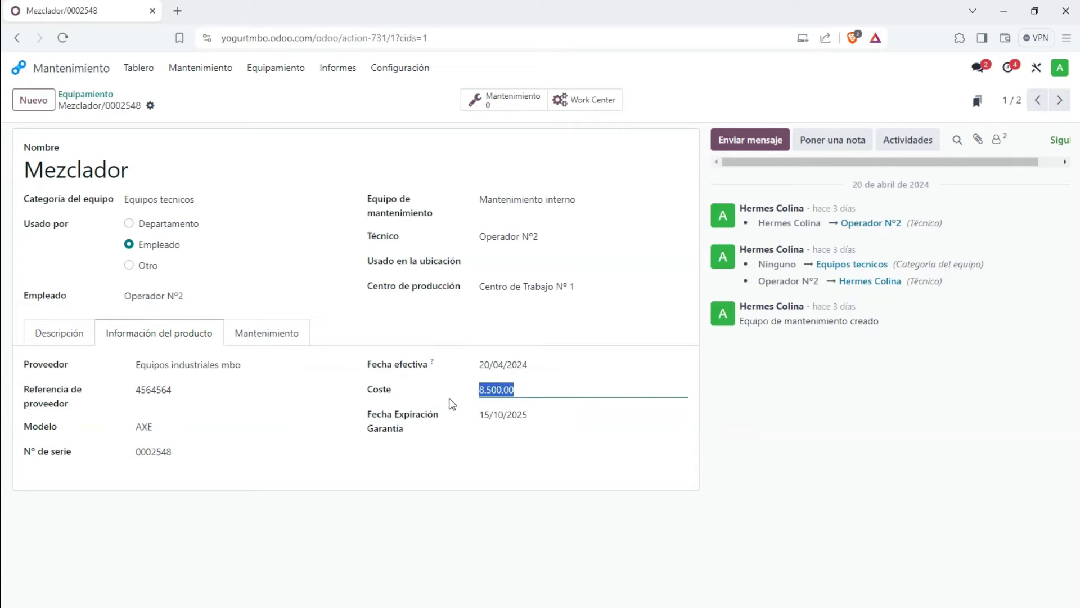
pyautogui.click(543, 419)
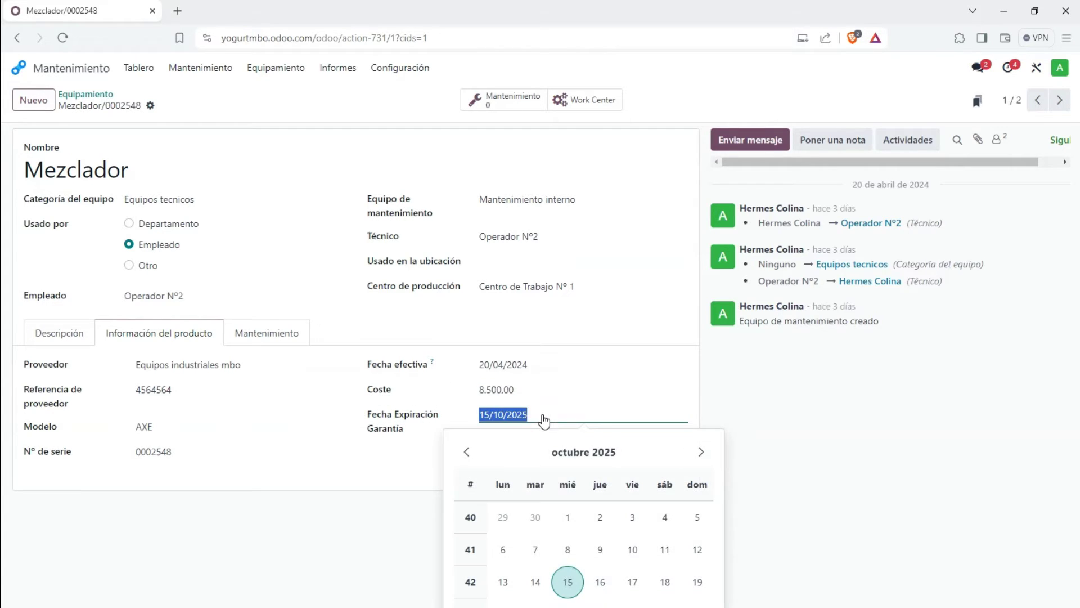
pyautogui.click(369, 457)
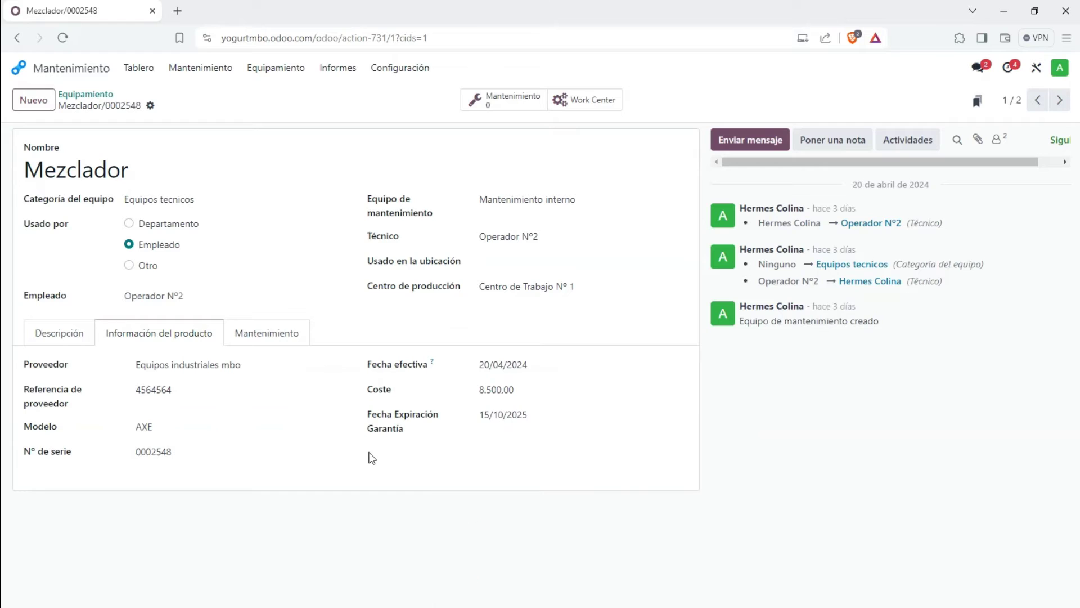
# Step: Examine the Mezclador's maintenance metrics: estimated and actual mean time between failures, next estimated failure and last failure; return to its description
pyautogui.click(279, 336)
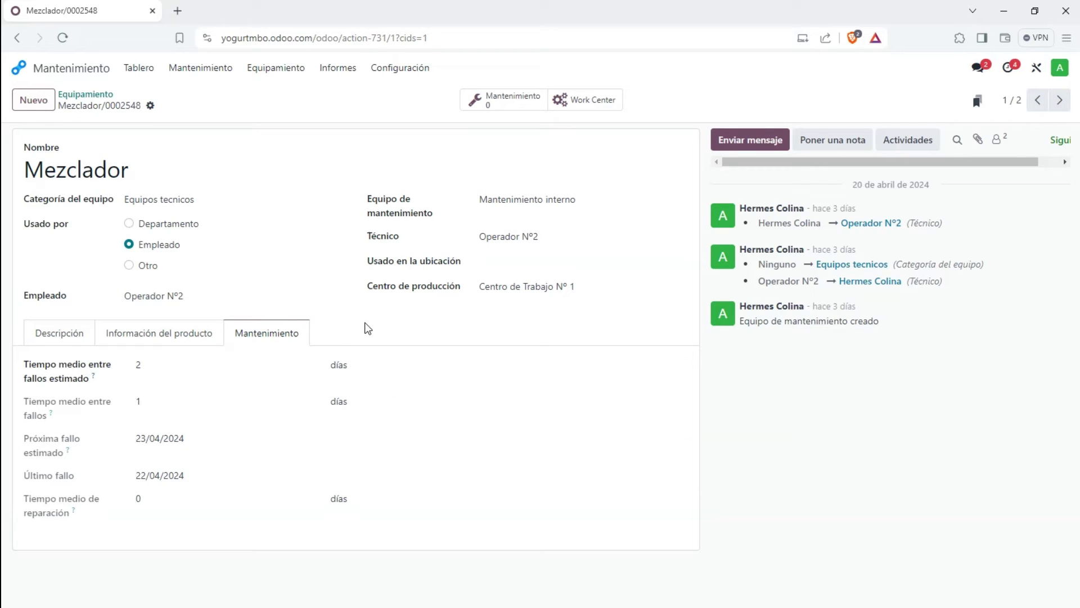
pyautogui.click(151, 363)
pyautogui.click(383, 364)
pyautogui.click(140, 405)
pyautogui.moveTo(50, 416)
pyautogui.moveTo(196, 440); pyautogui.dragTo(127, 445)
pyautogui.moveTo(186, 478); pyautogui.dragTo(135, 476)
pyautogui.click(422, 465)
pyautogui.click(141, 364)
pyautogui.click(73, 338)
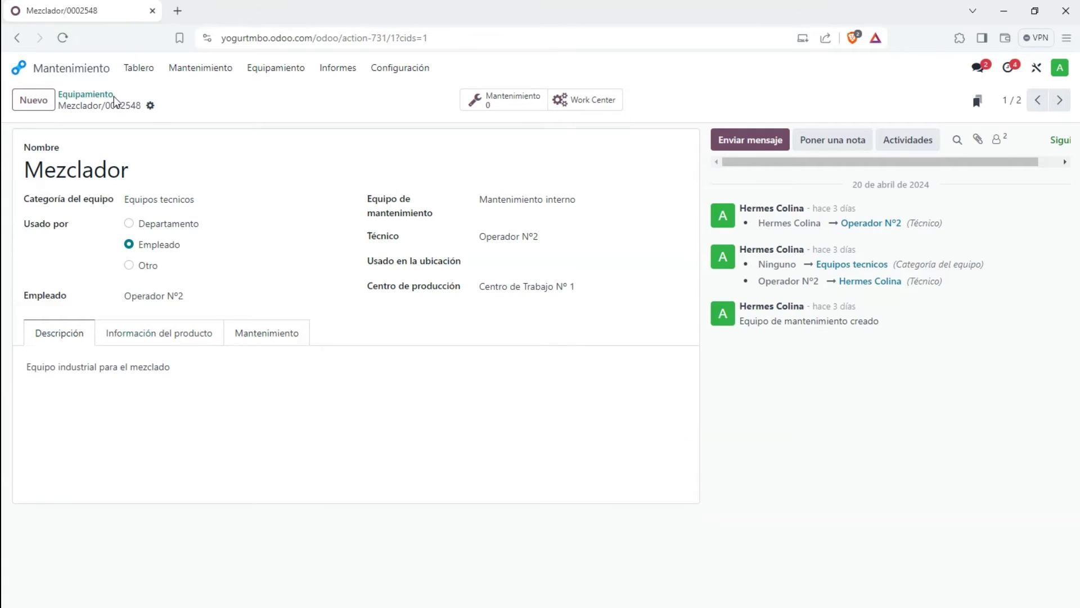
# Step: View the maintenance requests linked to the Calentador and return to the equipment list
pyautogui.click(97, 94)
pyautogui.click(343, 166)
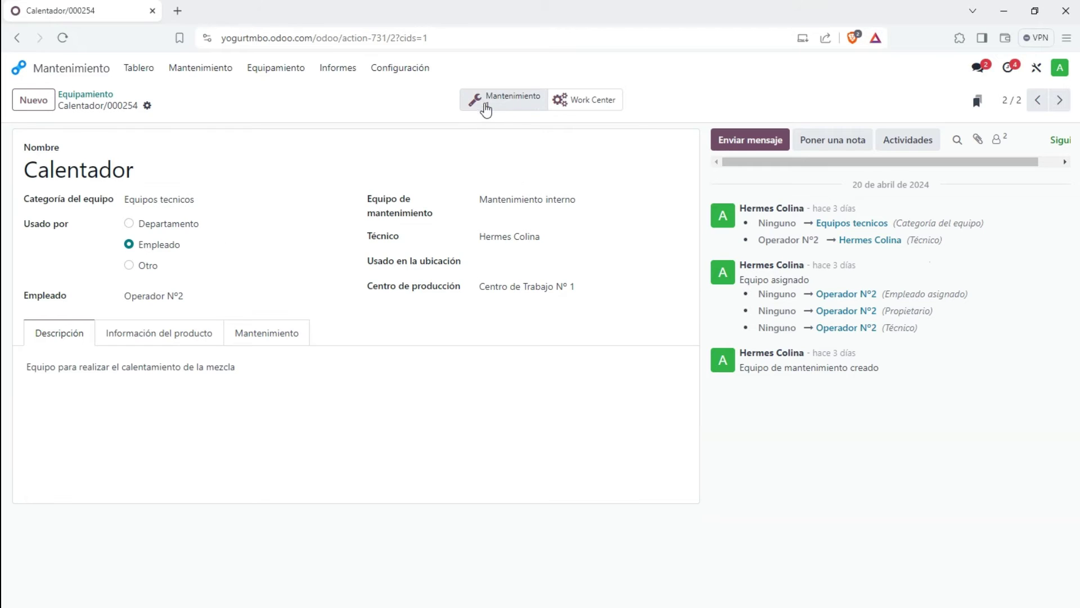
pyautogui.click(494, 105)
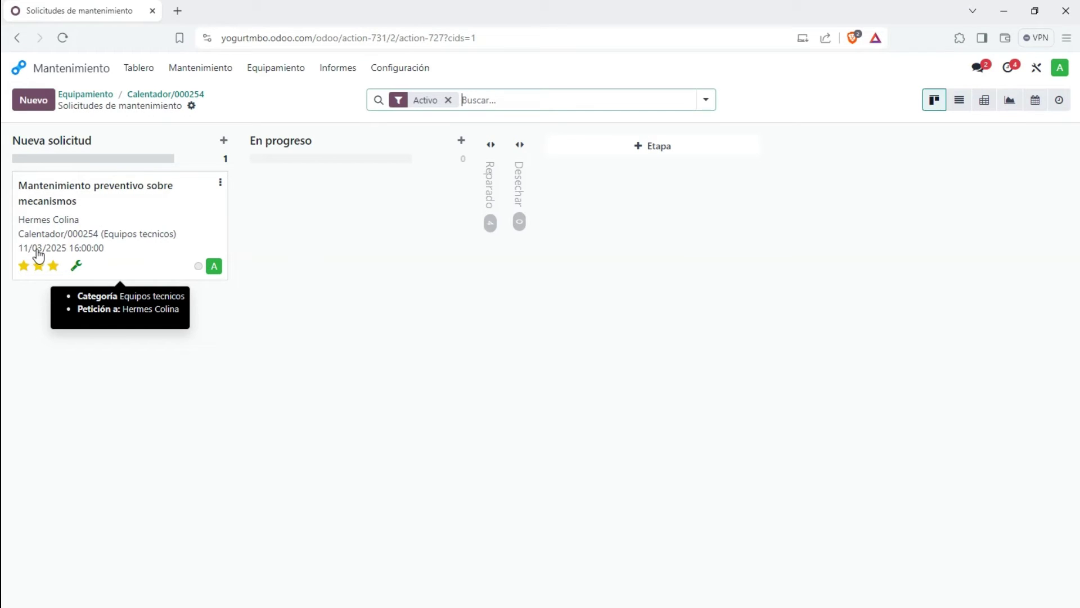
pyautogui.click(193, 96)
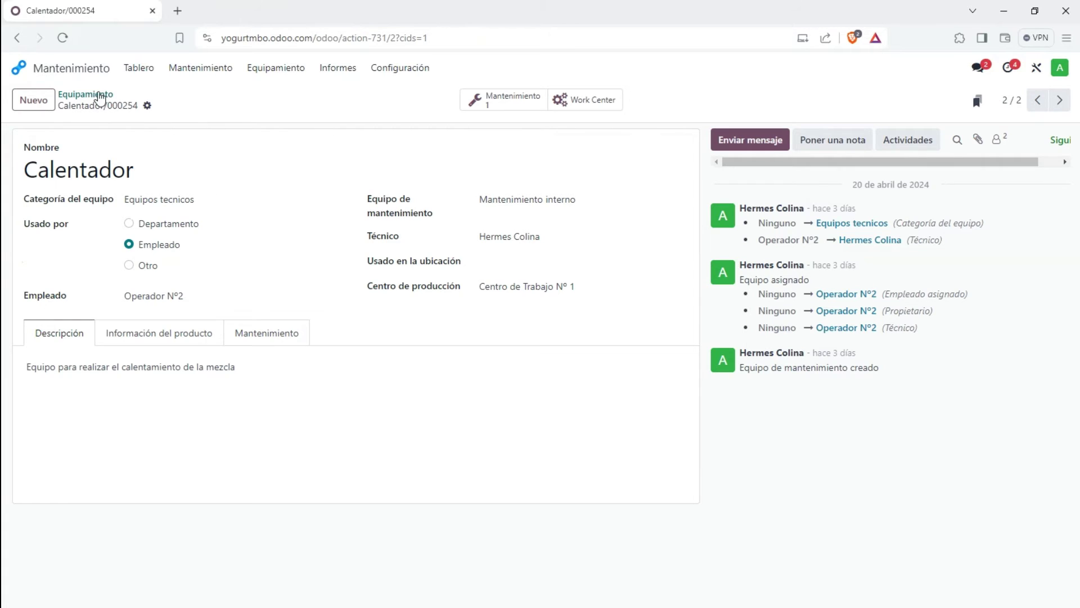
pyautogui.click(96, 95)
# Step: Open the maintenance requests report and inspect the Reparado requests behind the taller bar, returning to the chart
pyautogui.moveTo(336, 200)
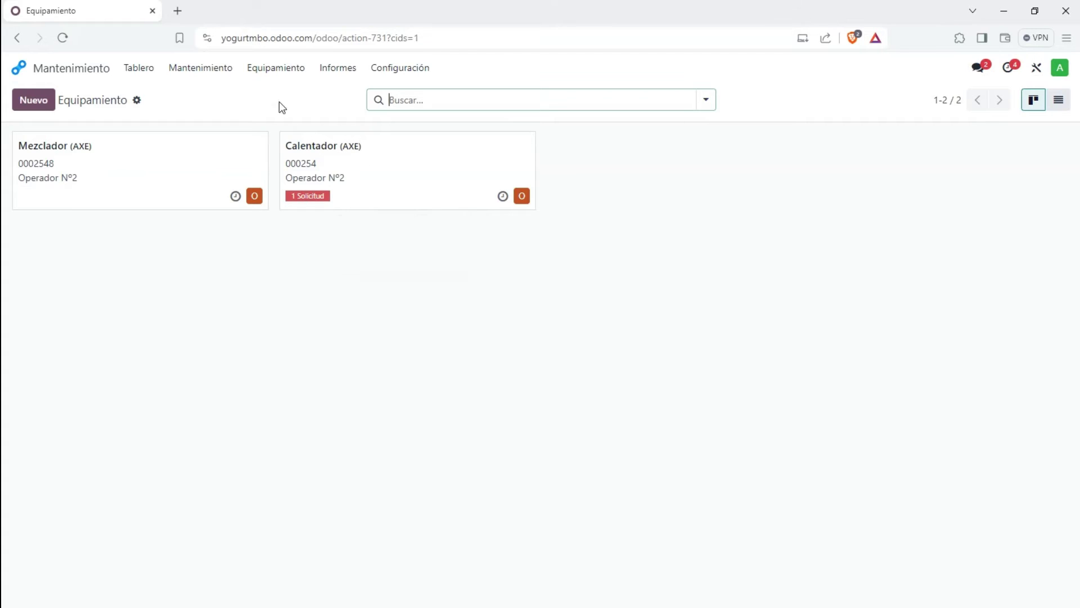
pyautogui.click(336, 69)
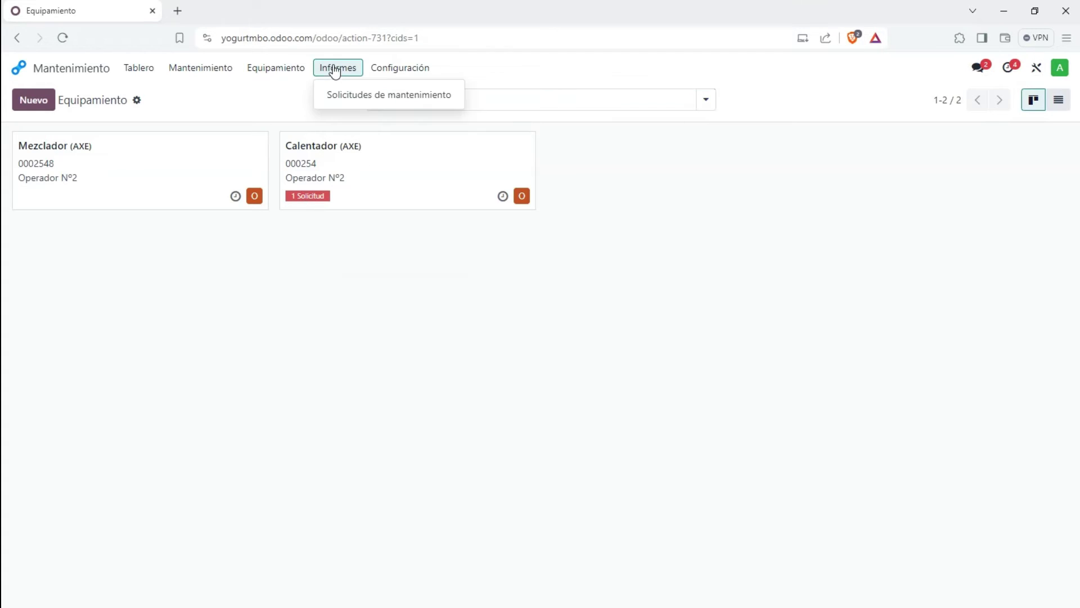
pyautogui.click(339, 95)
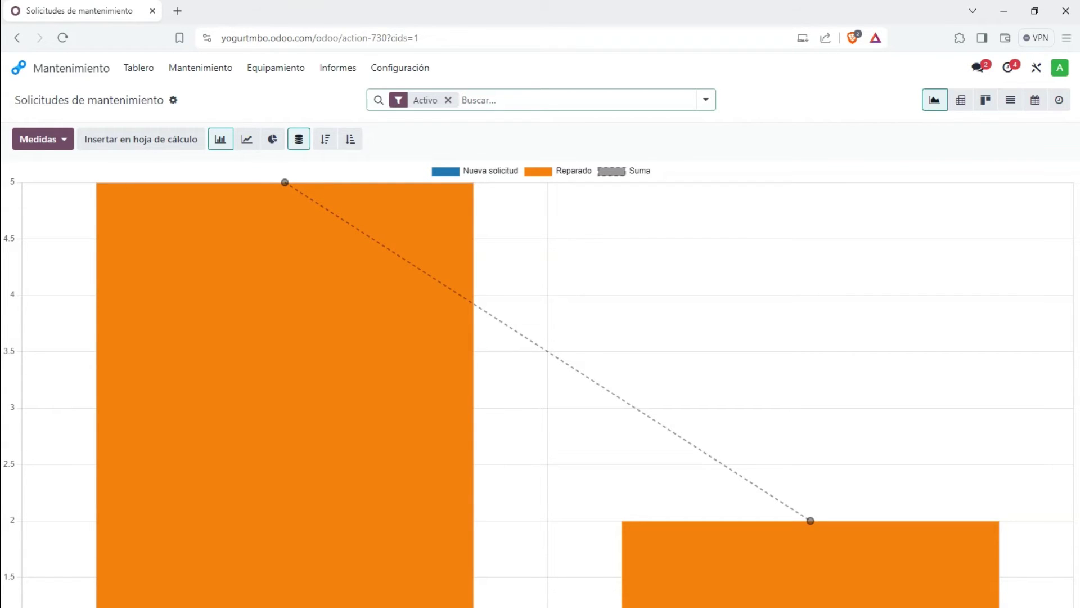
pyautogui.moveTo(374, 552)
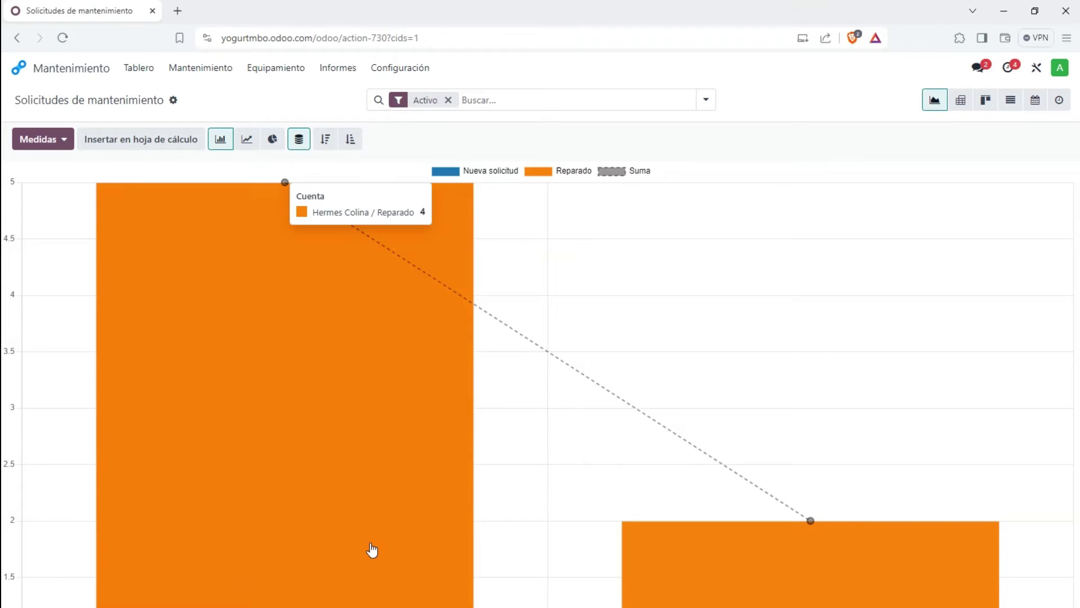
pyautogui.click(317, 376)
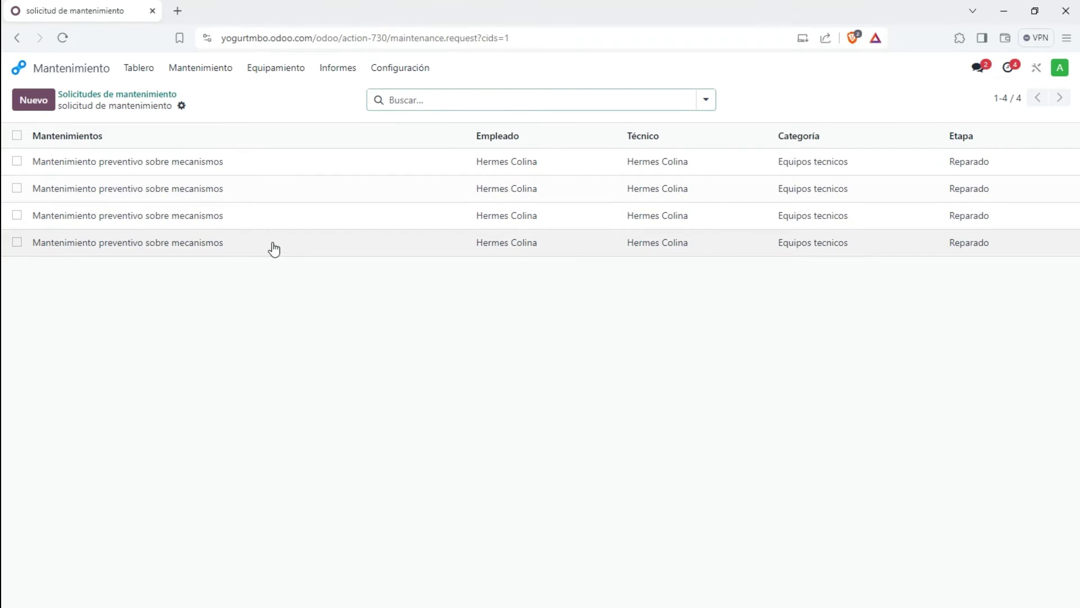
pyautogui.click(157, 94)
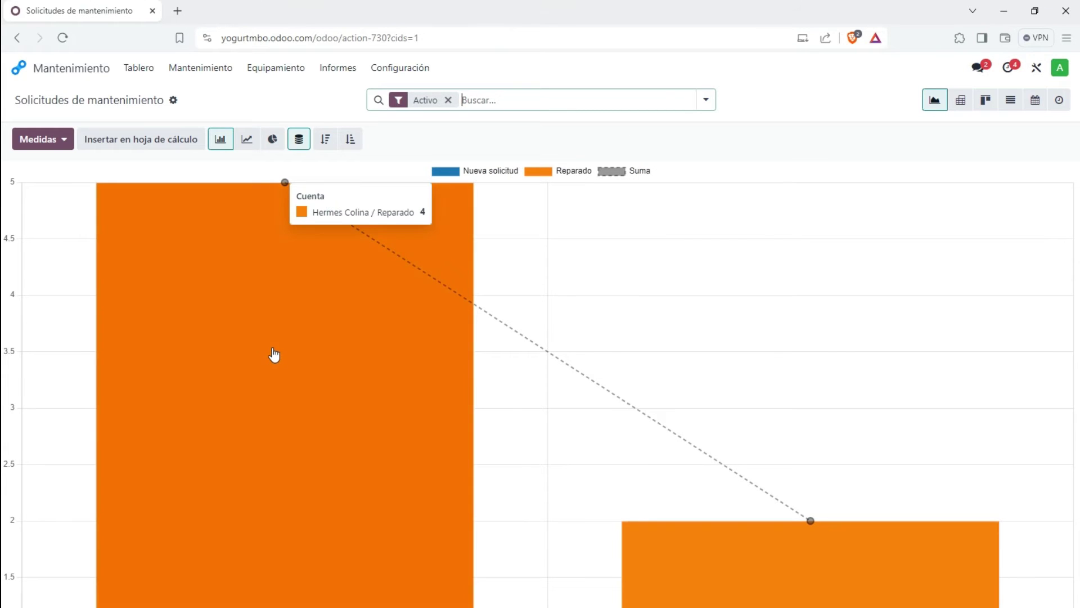
pyautogui.click(272, 348)
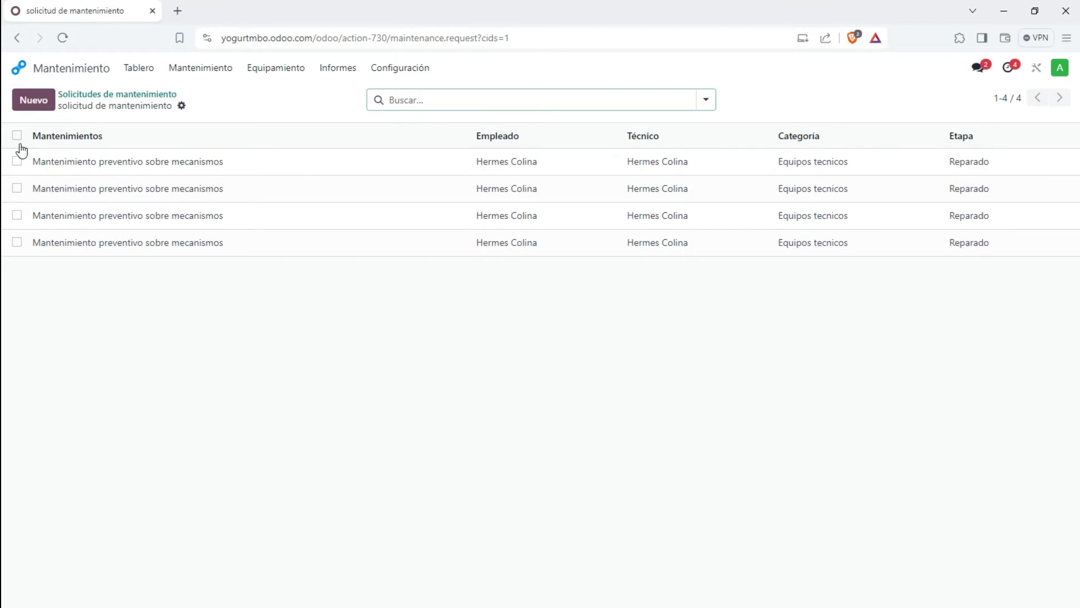
pyautogui.click(93, 94)
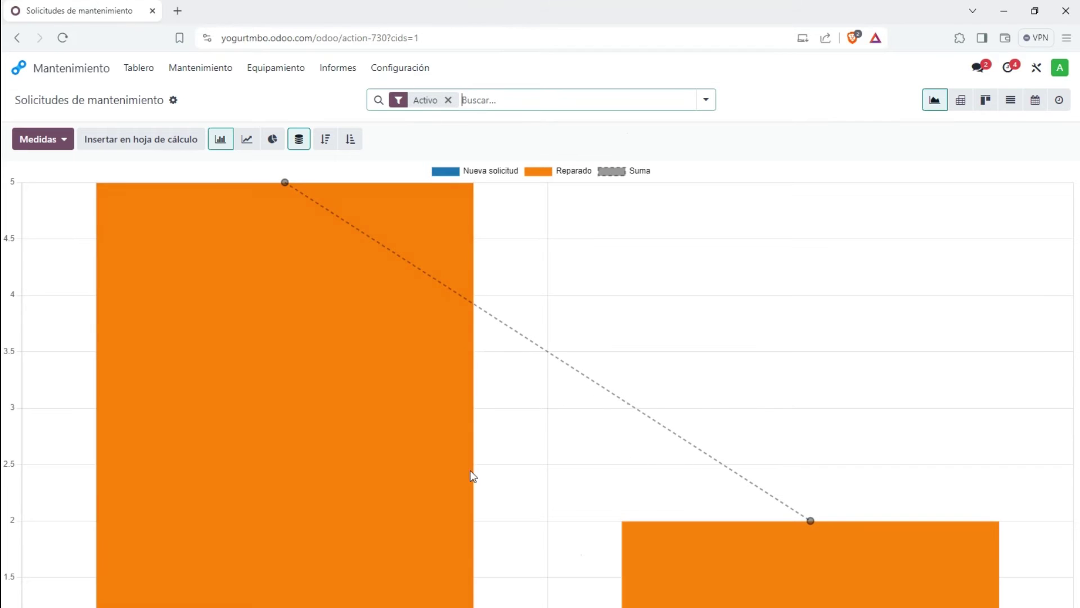
# Step: List the Reparado requests behind Operador Nº2's bar, and the Nueva solicitud segment's request in the taller bar
pyautogui.click(810, 568)
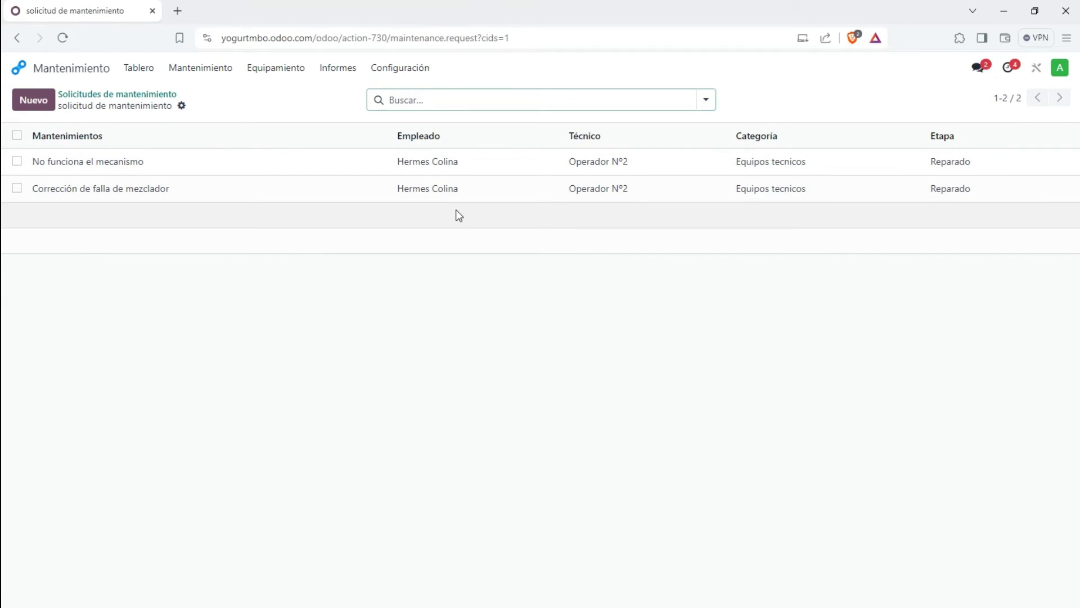
pyautogui.click(167, 95)
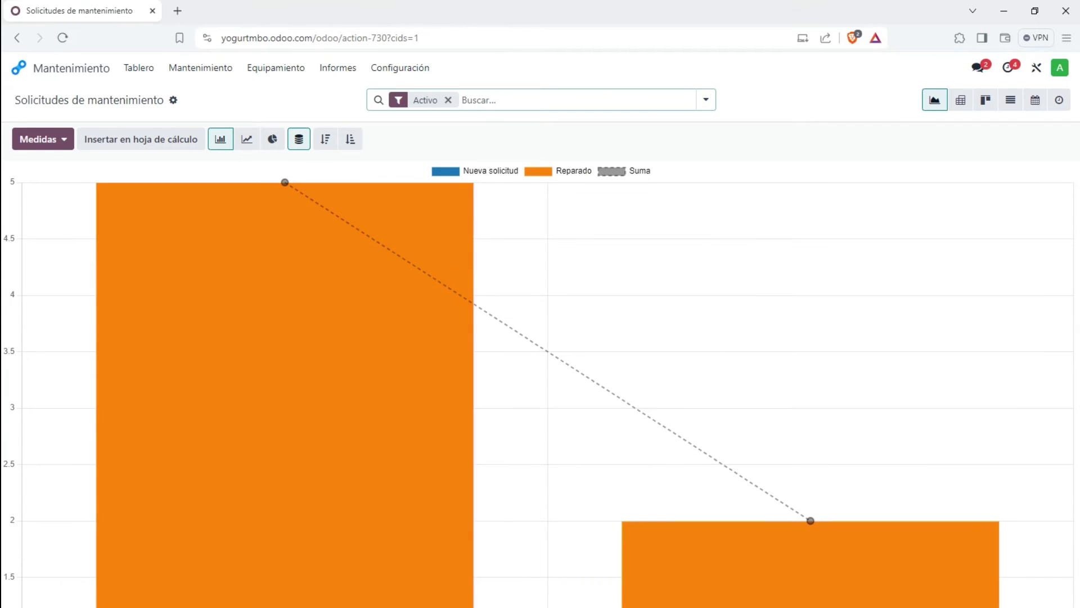
pyautogui.click(285, 599)
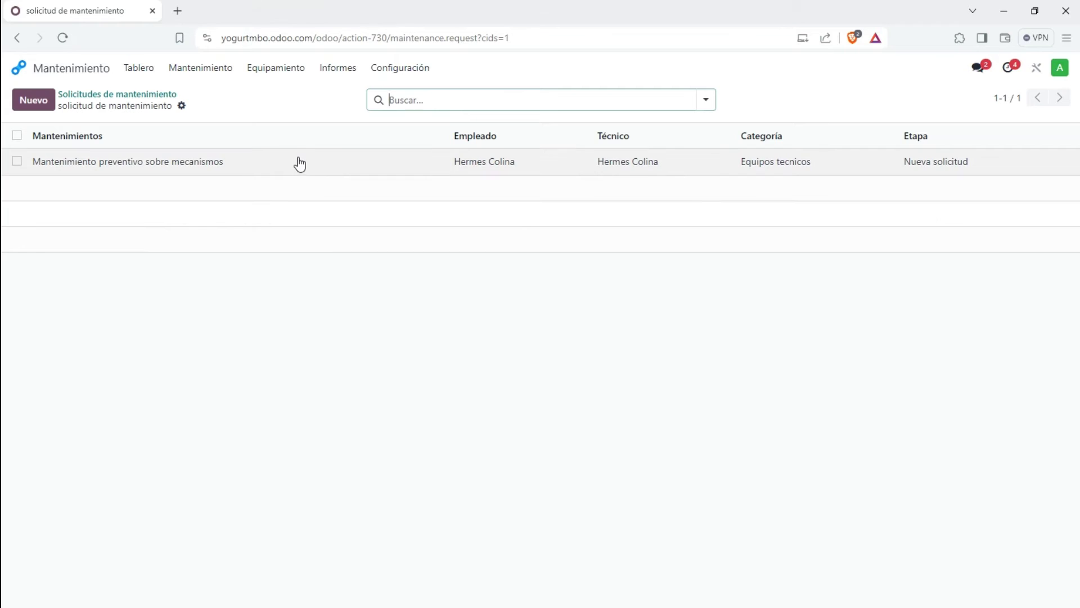
# Step: View the "Mantenimiento preventivo sobre mecanismos" request's details and return to the maintenance requests chart
pyautogui.click(300, 166)
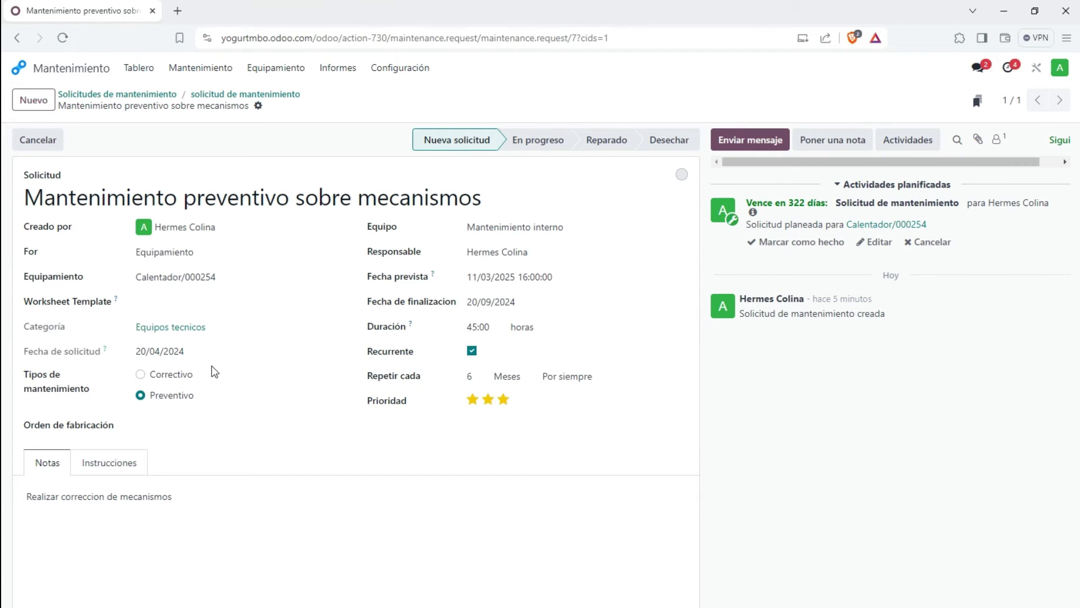
pyautogui.click(235, 94)
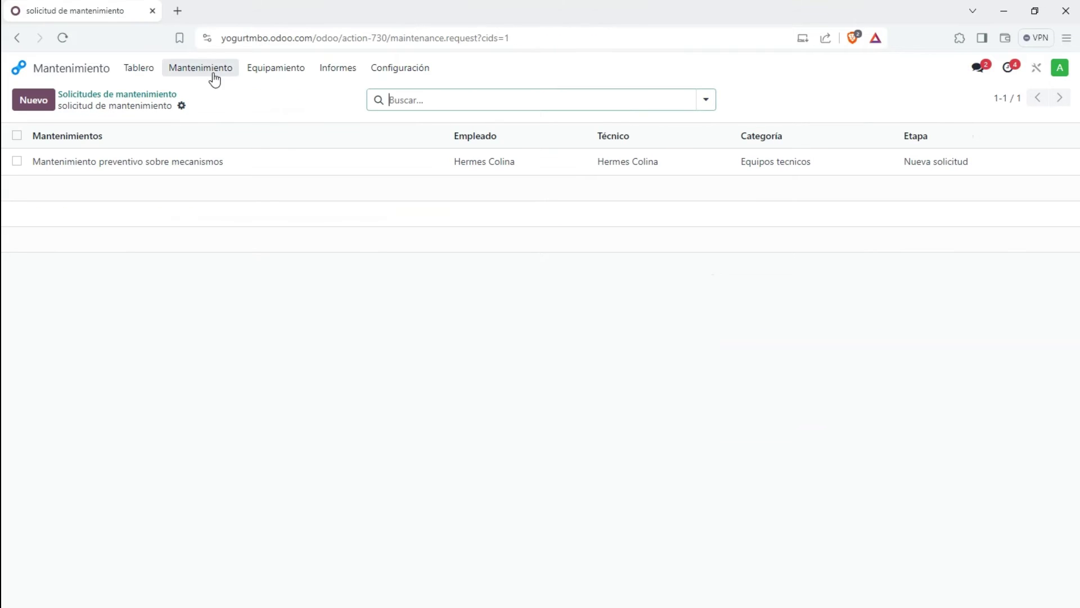
pyautogui.click(154, 94)
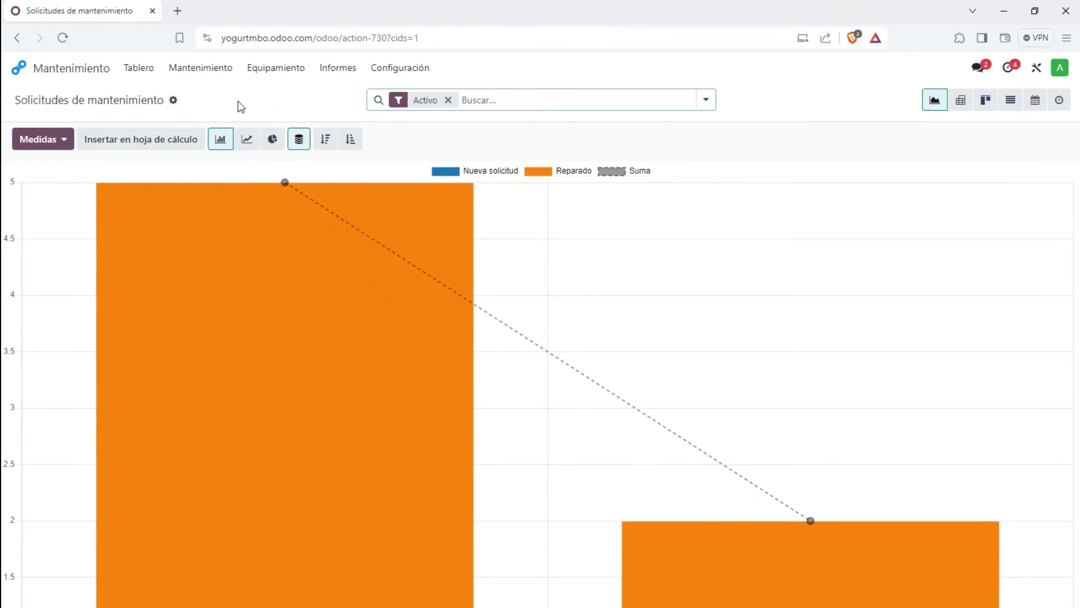
# Step: View the maintenance requests report as a line chart and as a pie chart, returning to the bar chart
pyautogui.click(246, 140)
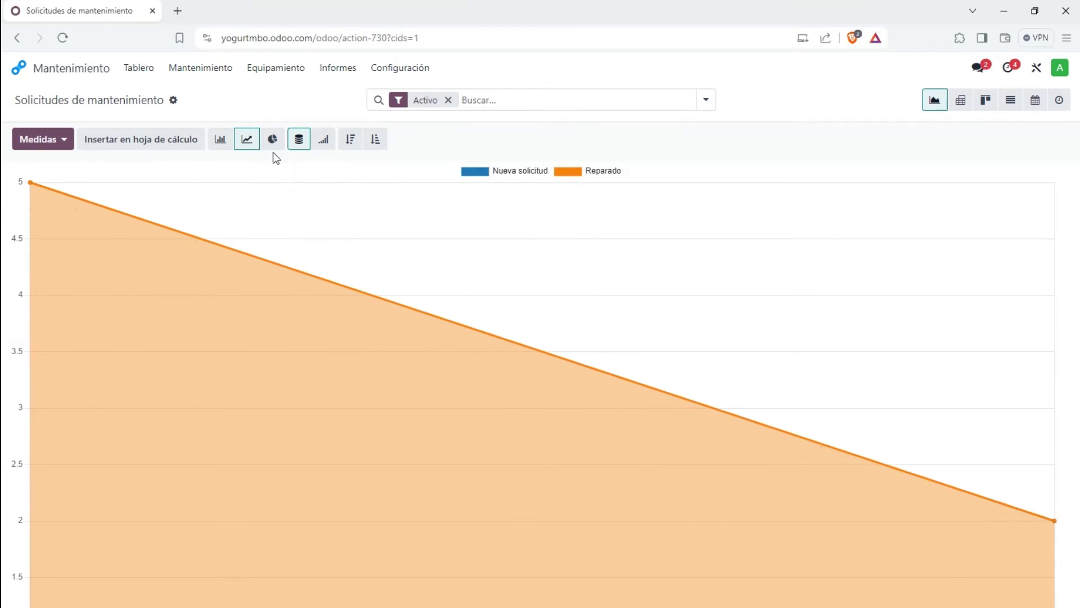
pyautogui.click(273, 139)
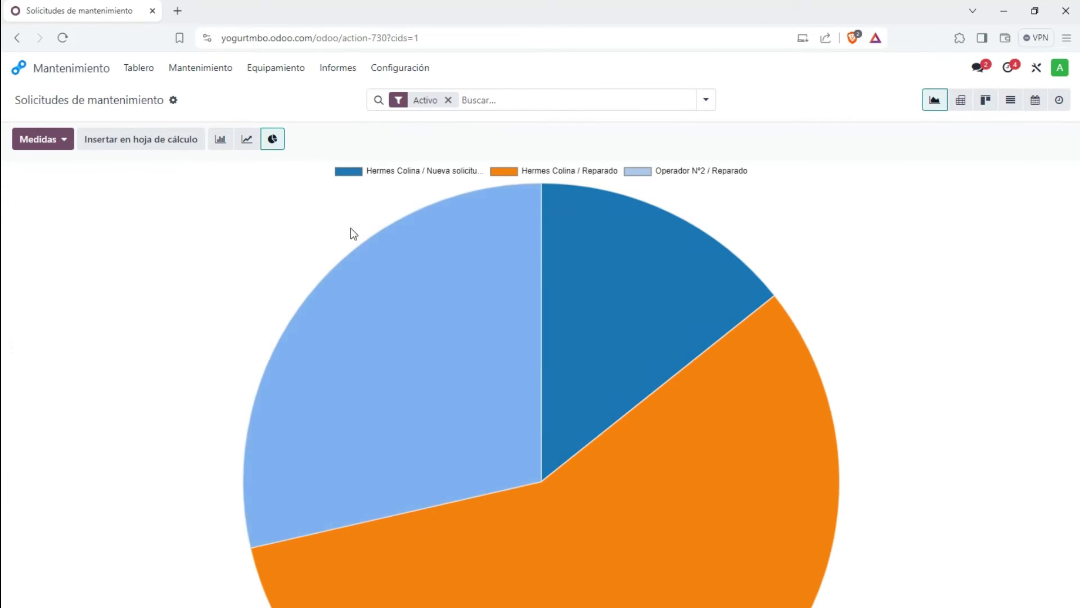
pyautogui.click(220, 142)
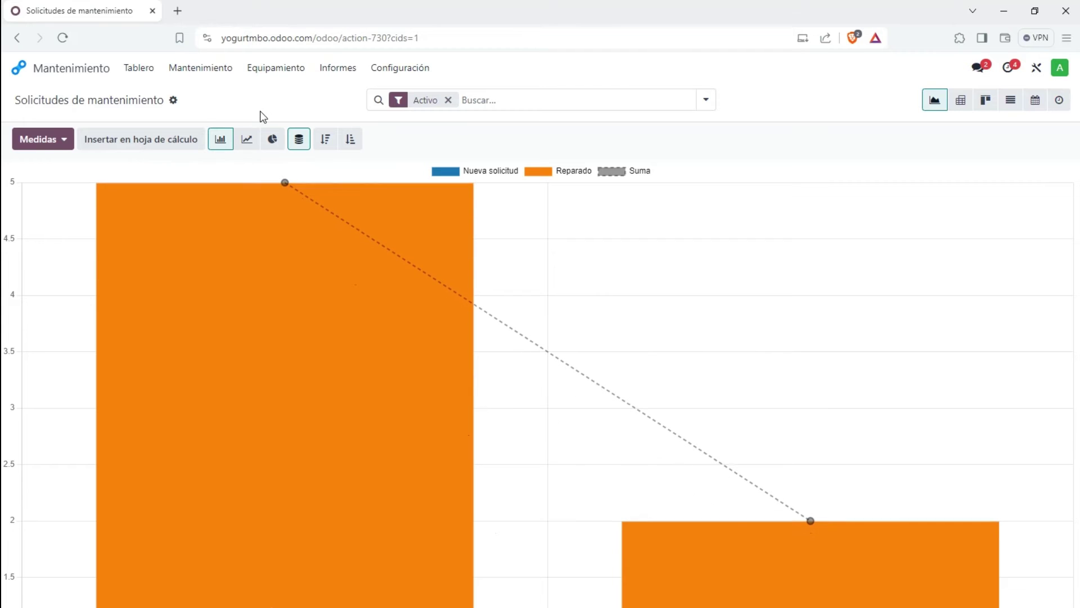
# Step: Compare the bar chart by the measures Duración, Índice de color and Repetir cada, returning to Cuenta
pyautogui.click(51, 142)
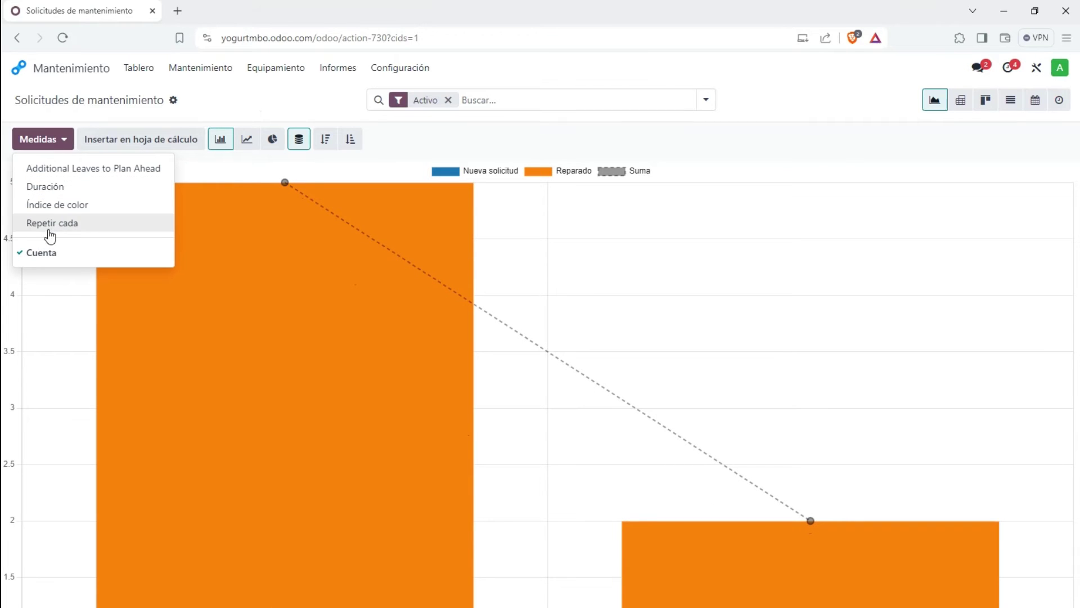
pyautogui.click(62, 195)
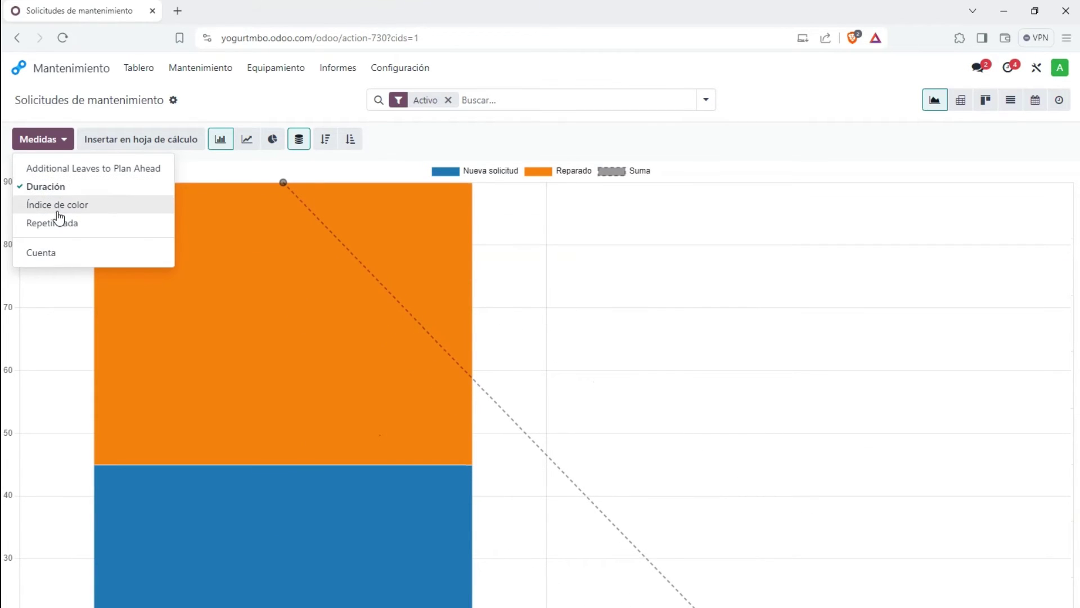
pyautogui.click(60, 208)
pyautogui.click(64, 193)
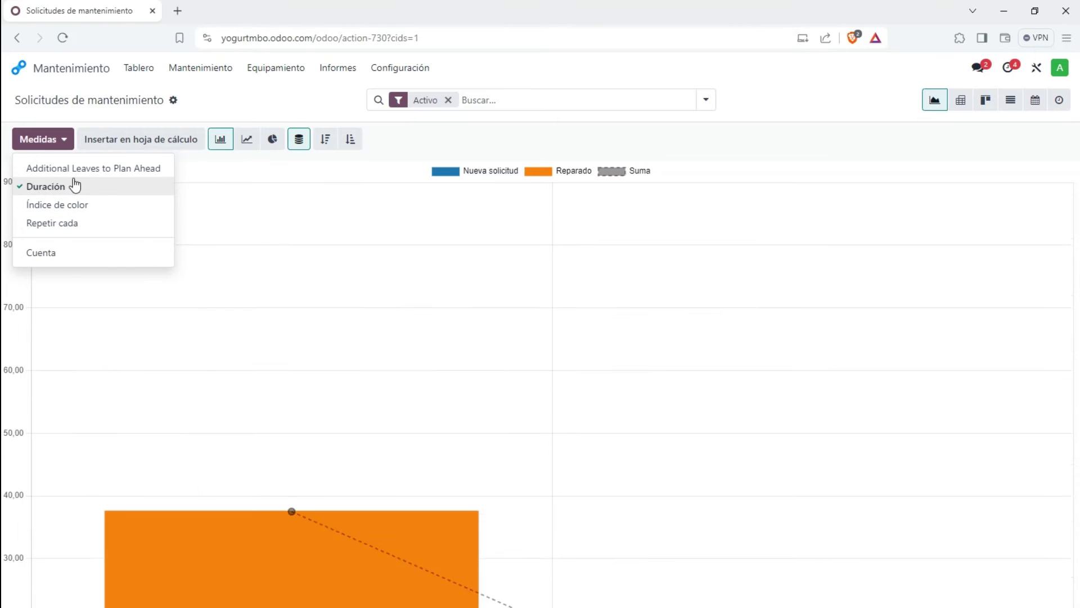
pyautogui.click(69, 224)
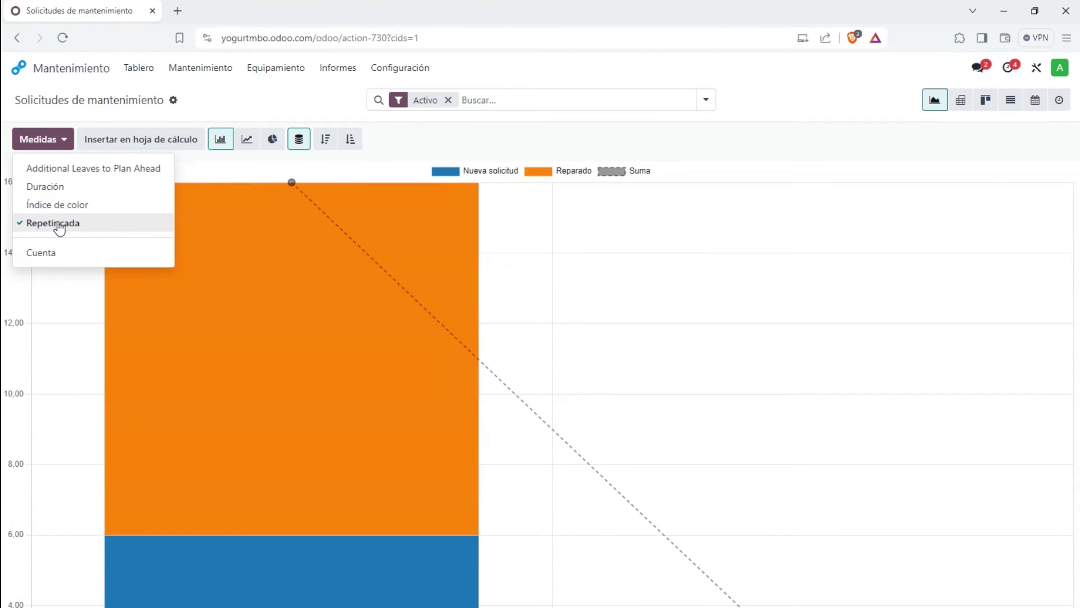
pyautogui.click(50, 253)
pyautogui.click(304, 110)
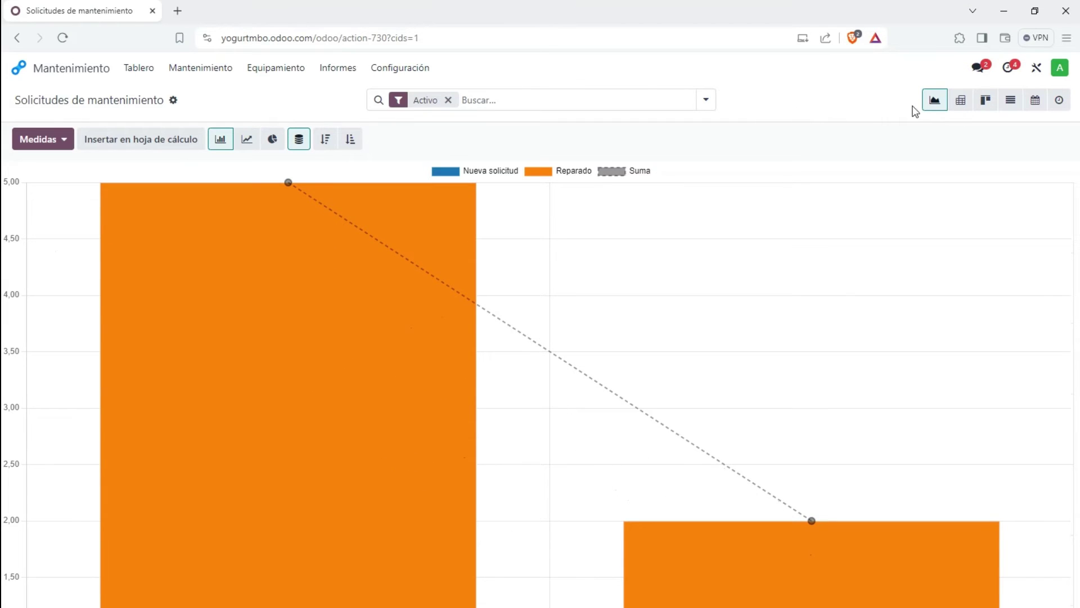
# Step: Show the maintenance requests as a pivot table with rows grouped by Categoría and columns by Etapa
pyautogui.click(962, 102)
pyautogui.click(24, 227)
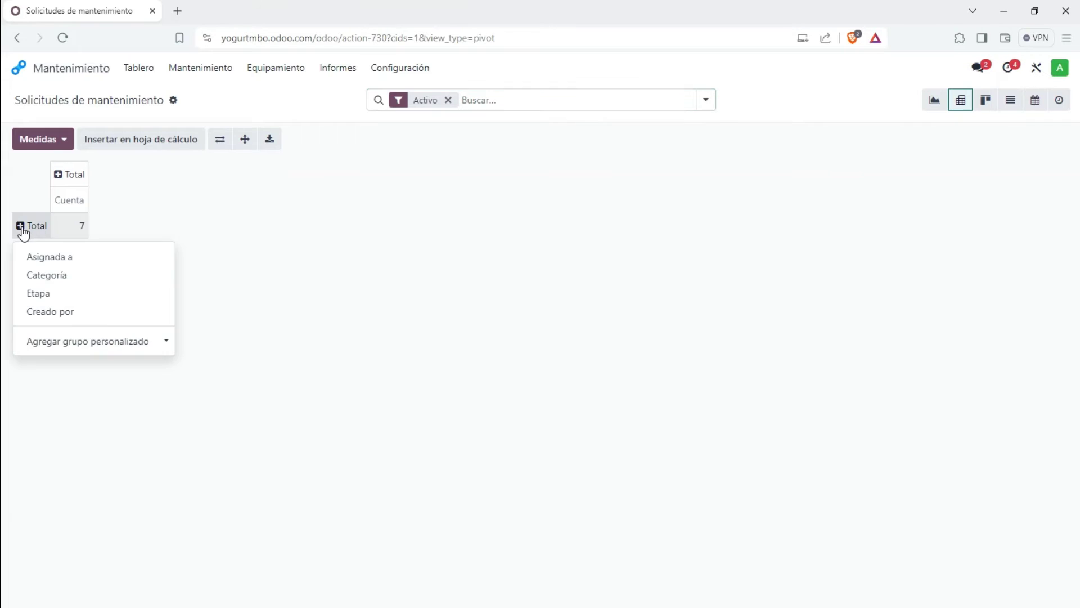
pyautogui.click(63, 277)
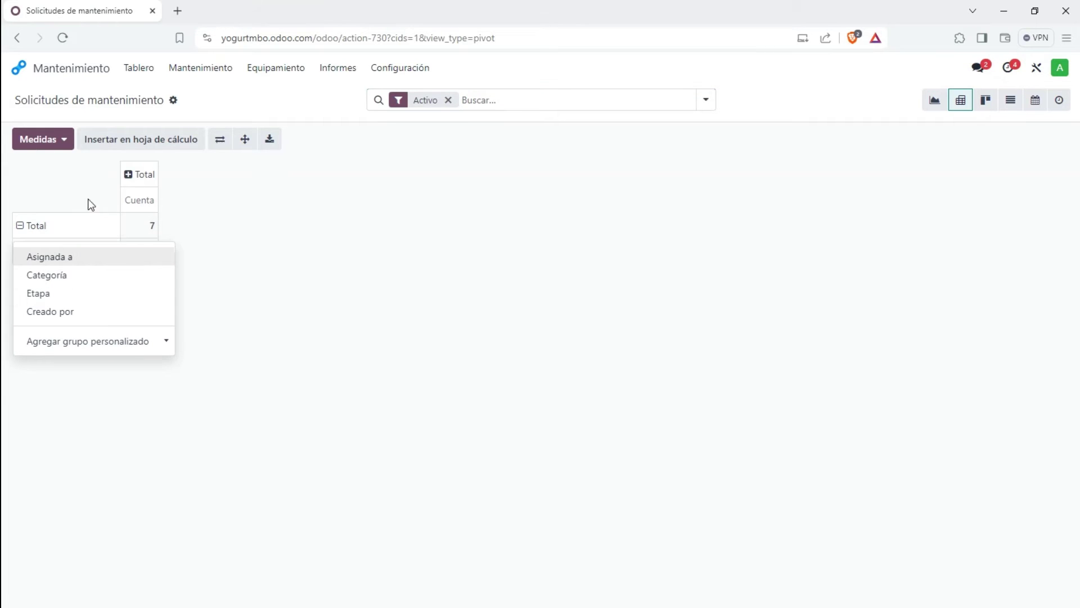
pyautogui.click(128, 176)
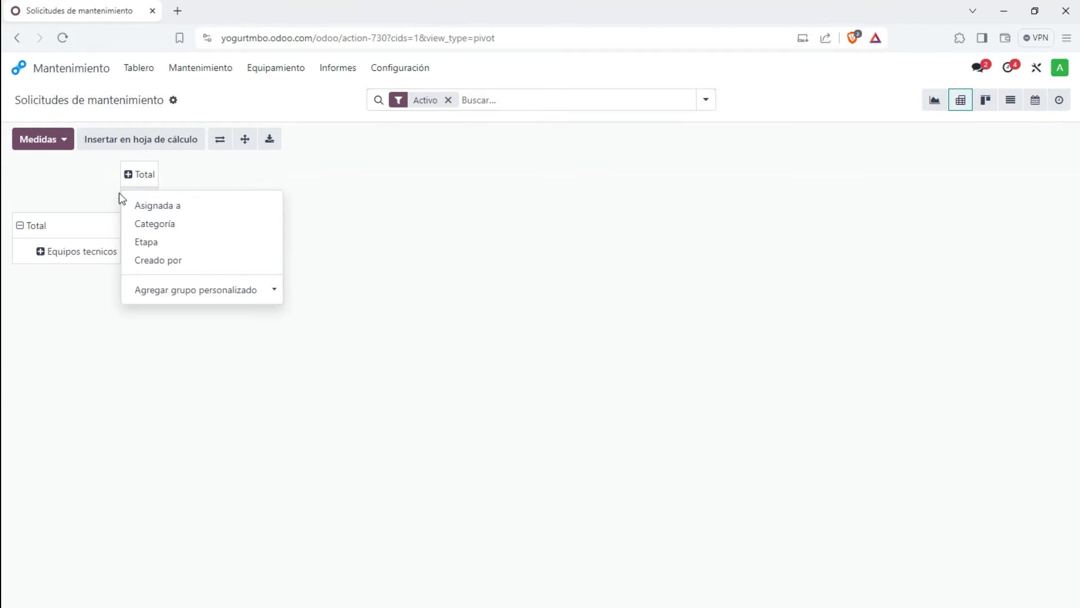
pyautogui.click(162, 245)
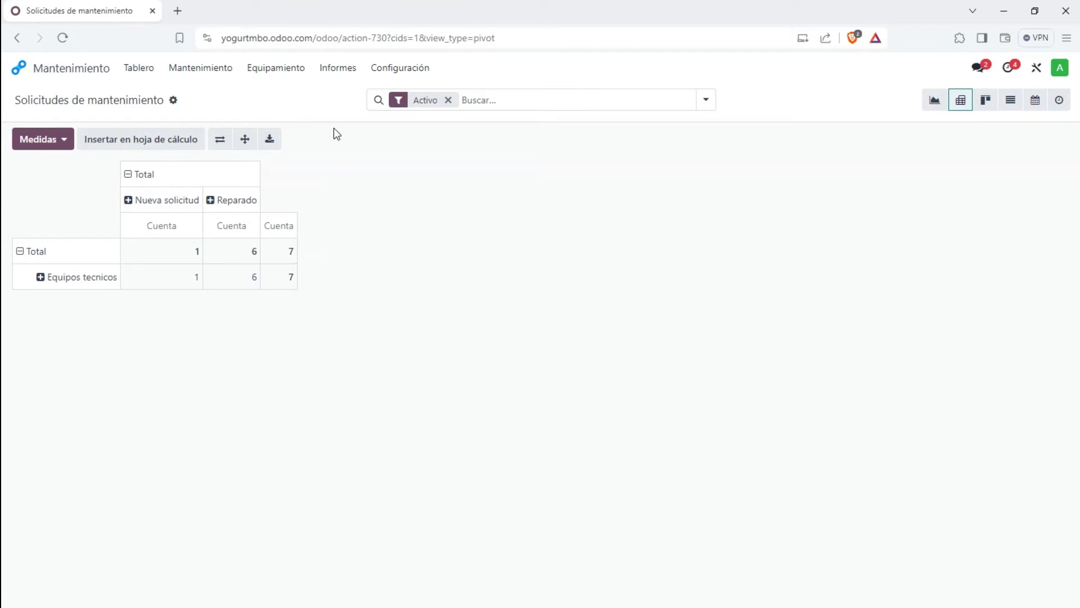
# Step: View the maintenance settings for custom worksheets and return to the maintenance teams dashboard
pyautogui.click(383, 68)
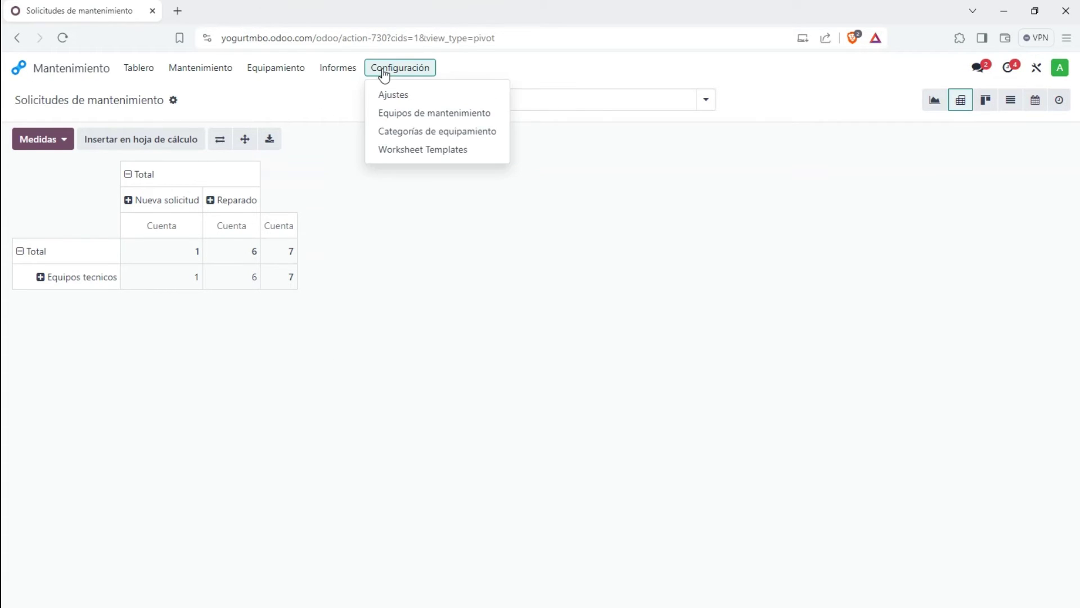
pyautogui.click(401, 96)
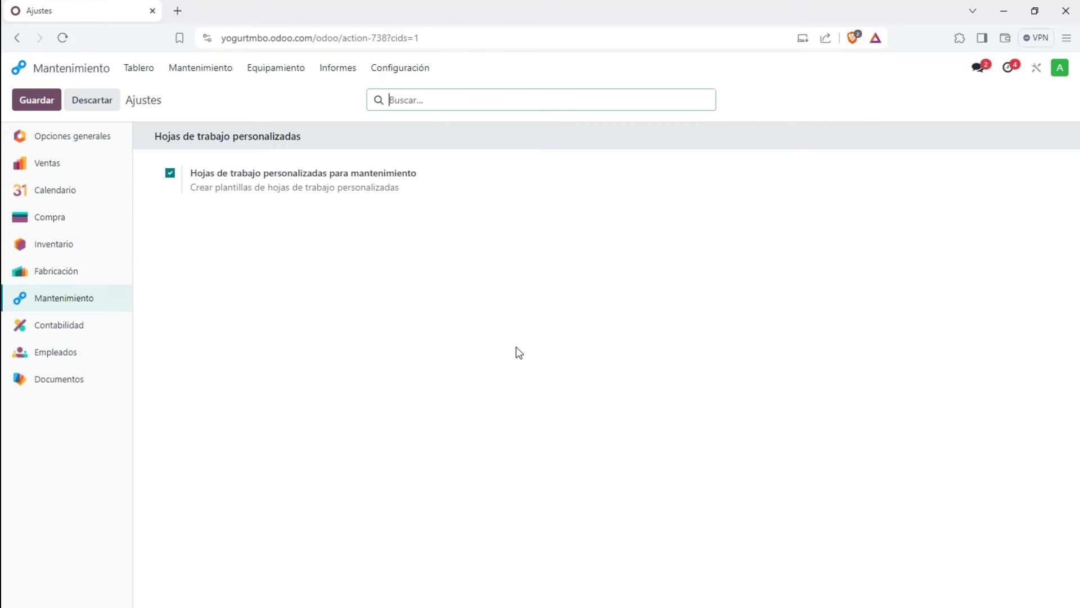
pyautogui.click(140, 68)
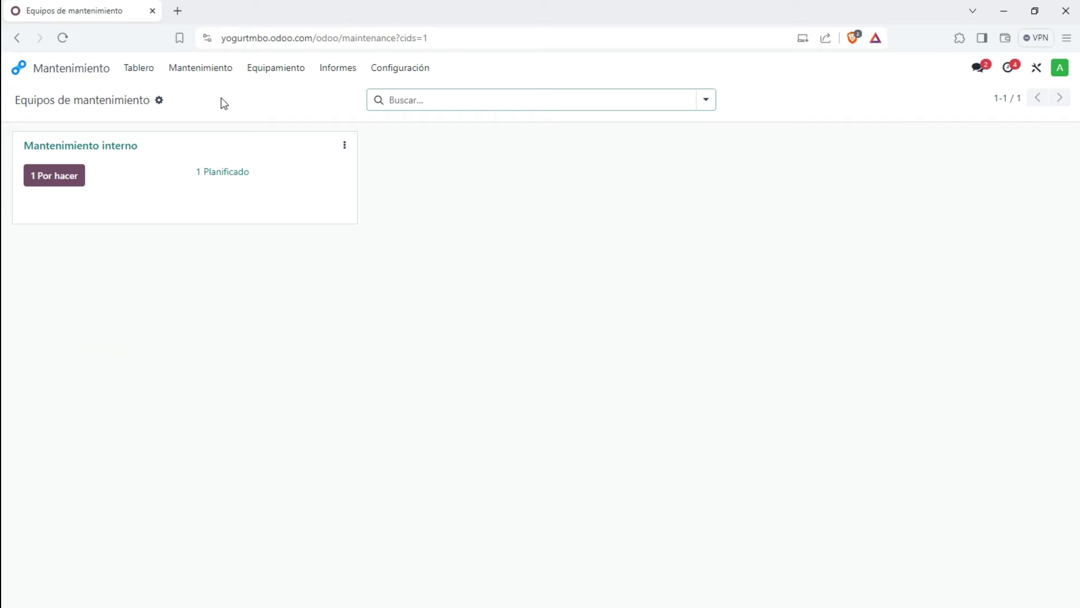
# Step: Switch to the Fabricación app and open the confirmed manufacturing order for 20 units of Yogurt fresa (500 ml)
pyautogui.click(19, 70)
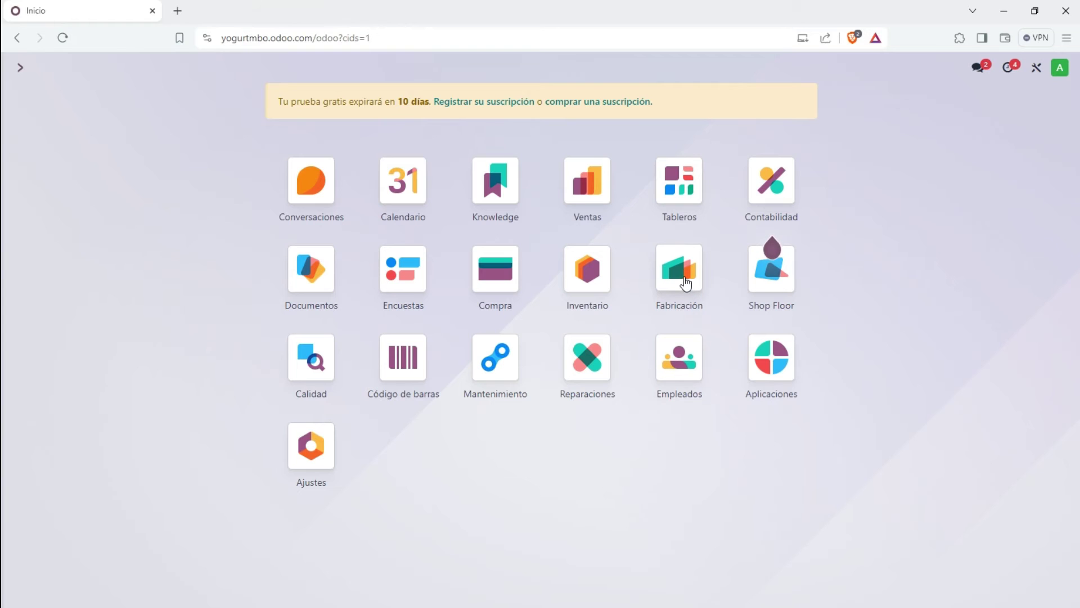
pyautogui.click(685, 278)
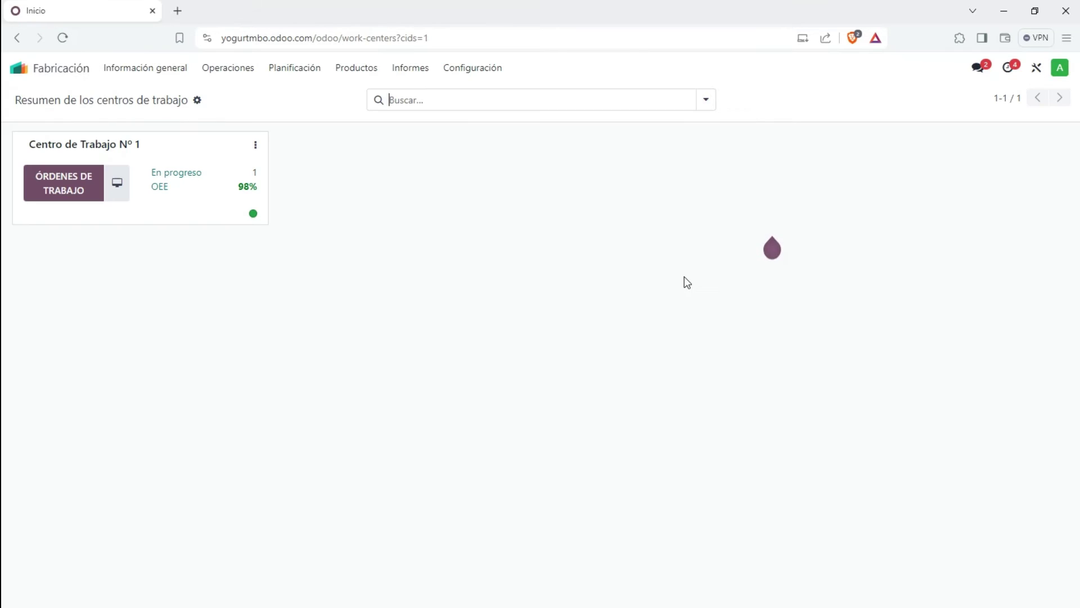
pyautogui.click(233, 74)
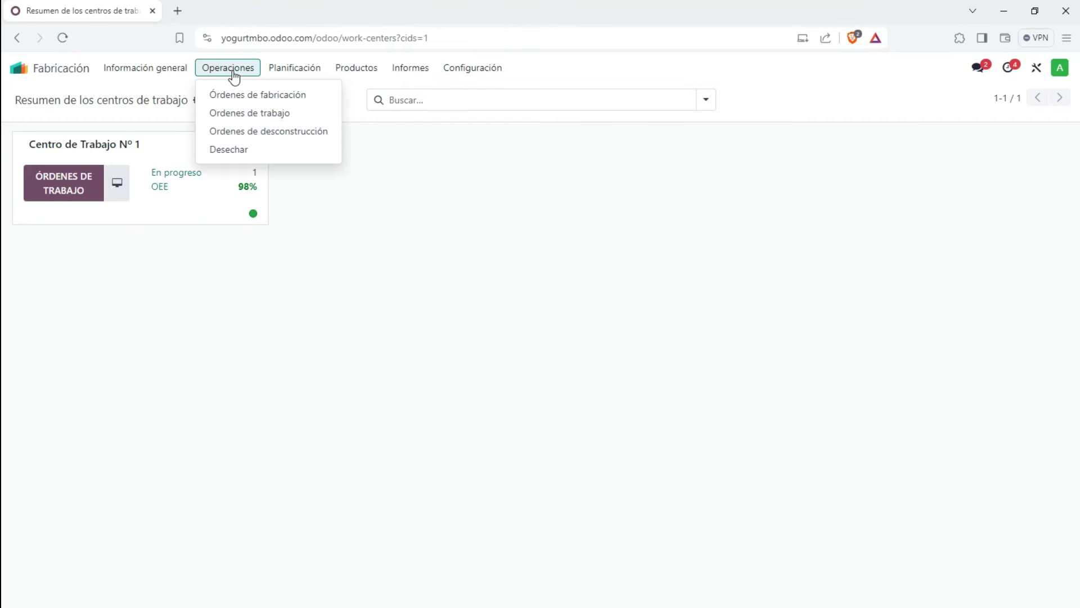
pyautogui.click(276, 100)
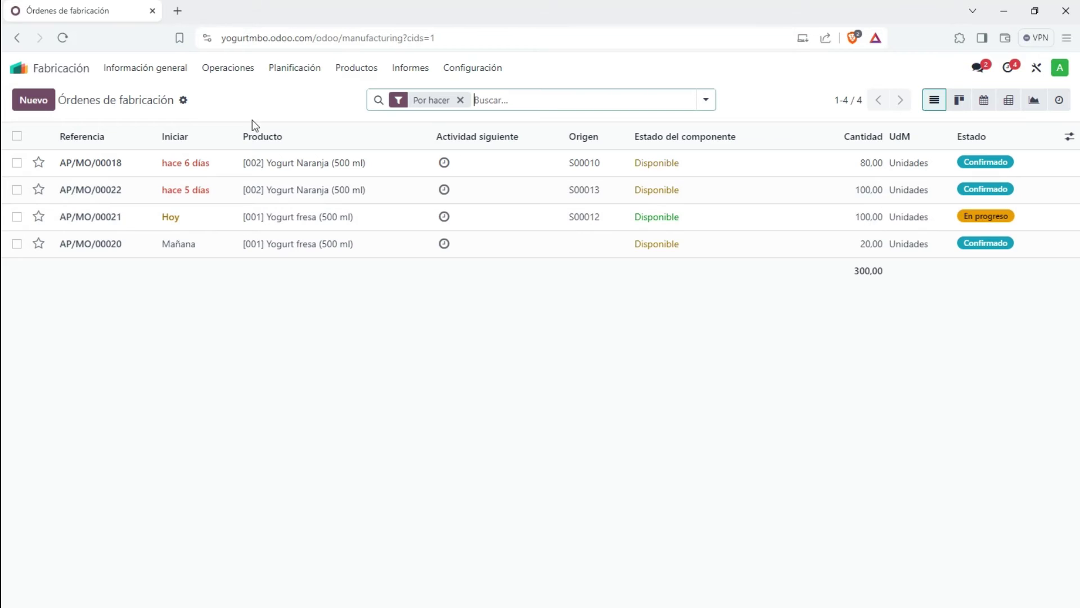
pyautogui.click(266, 253)
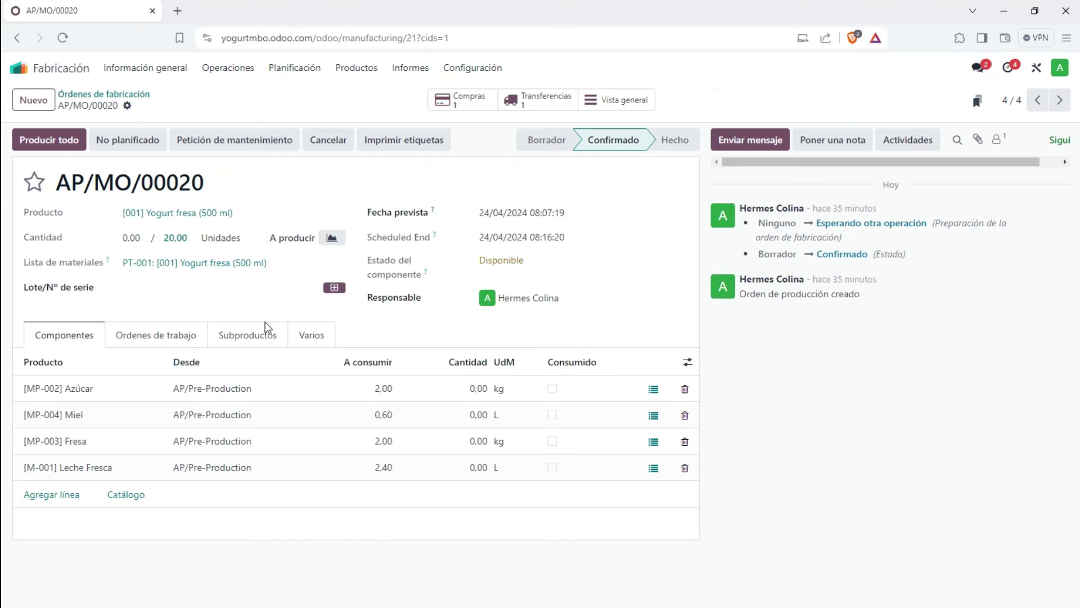
pyautogui.click(245, 142)
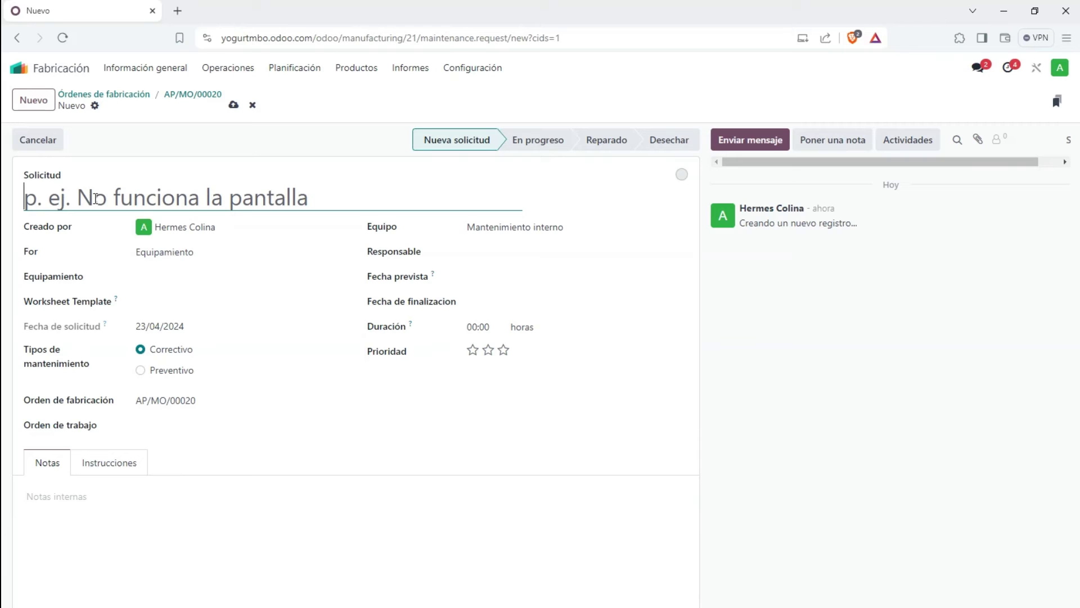
pyautogui.click(252, 104)
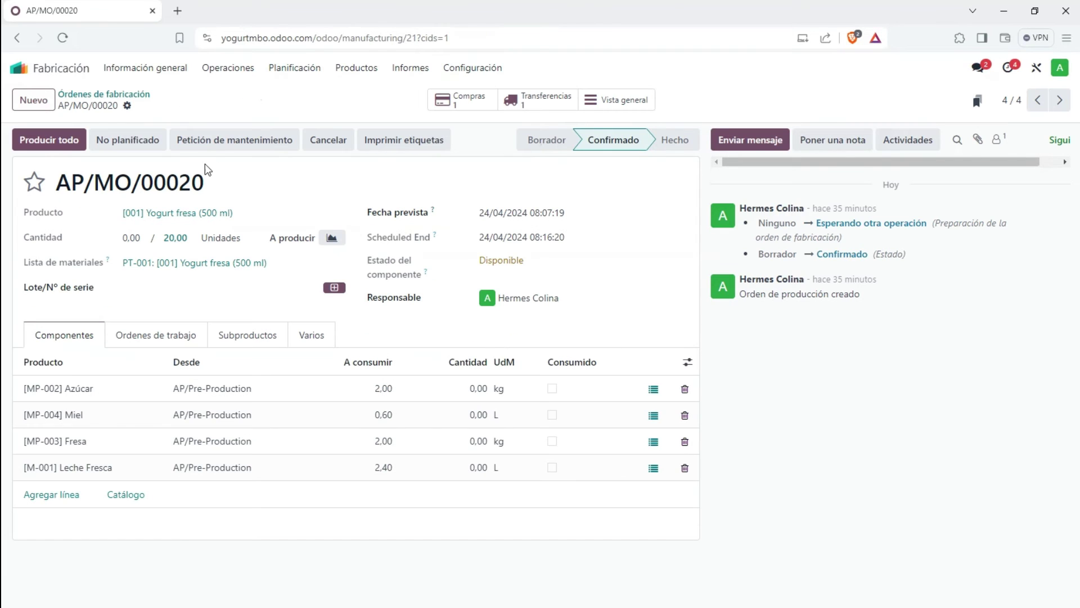
pyautogui.moveTo(203, 181); pyautogui.dragTo(54, 183)
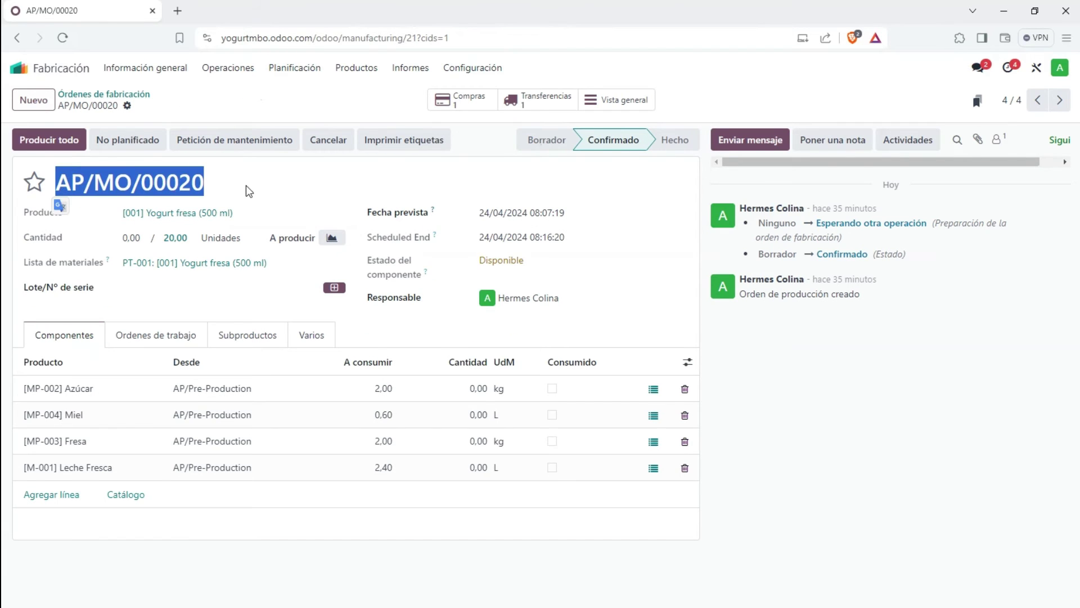
pyautogui.click(245, 185)
# Step: Create and save a maintenance request titled "El equipo no funciona" from the manufacturing order, with the Mezclador as equipment
pyautogui.click(240, 139)
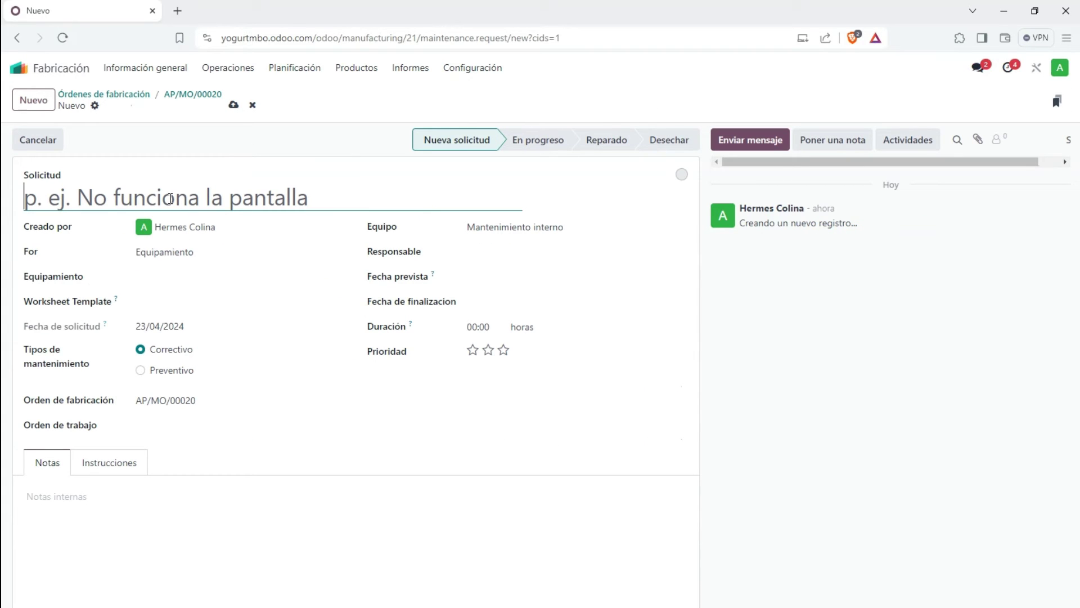
pyautogui.write('El equ')
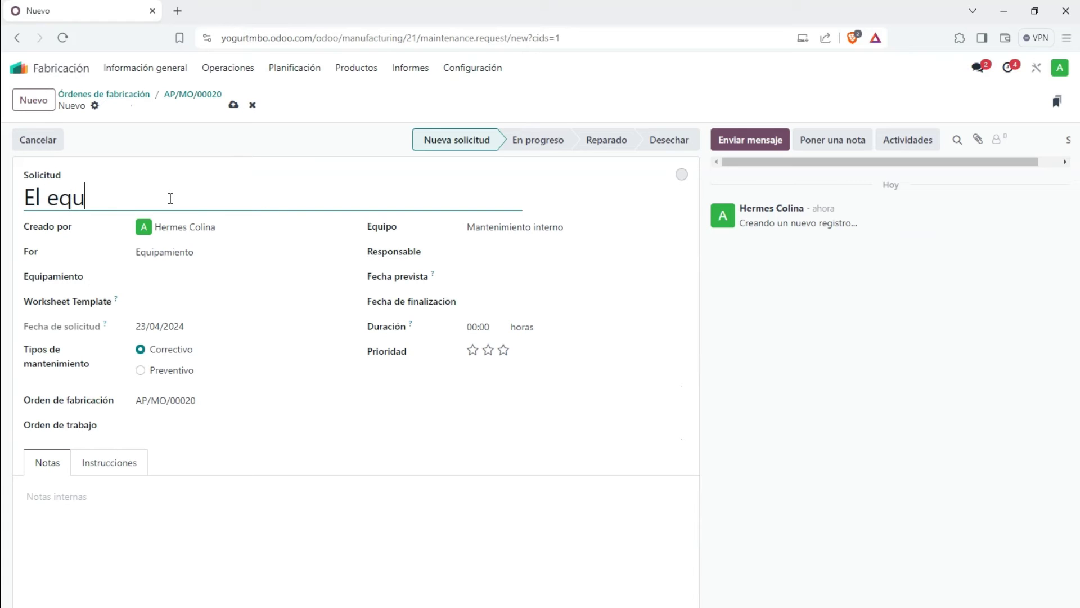
pyautogui.write('ipo no ')
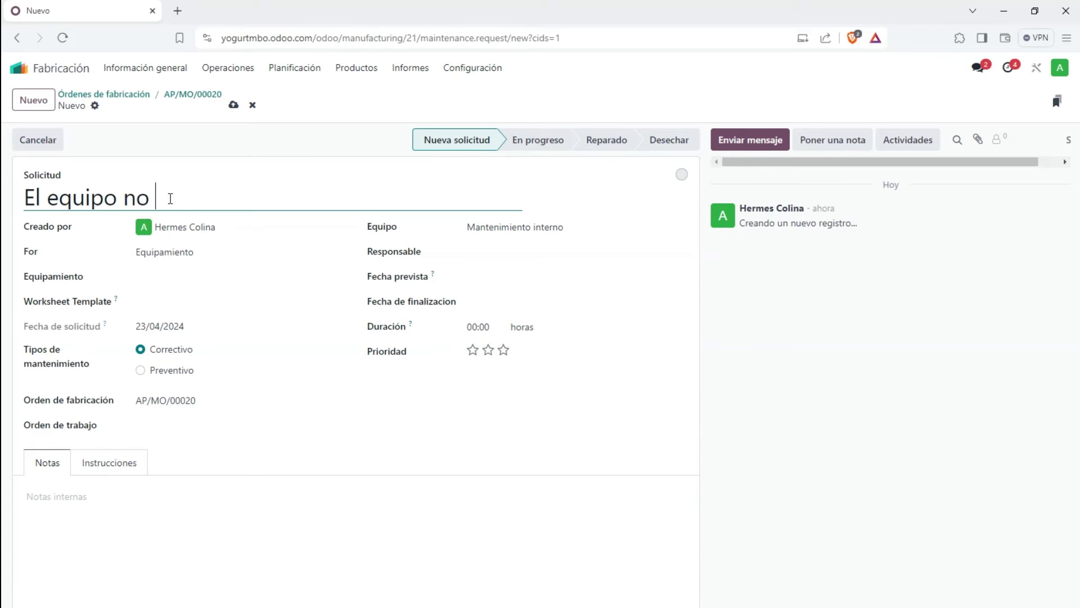
pyautogui.write('funciona')
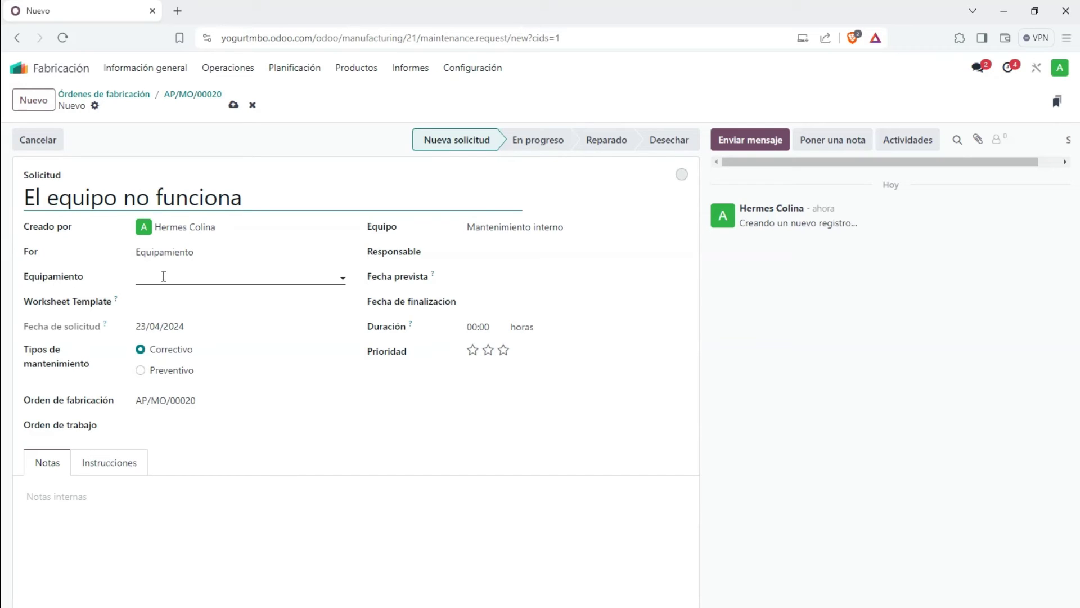
pyautogui.click(163, 277)
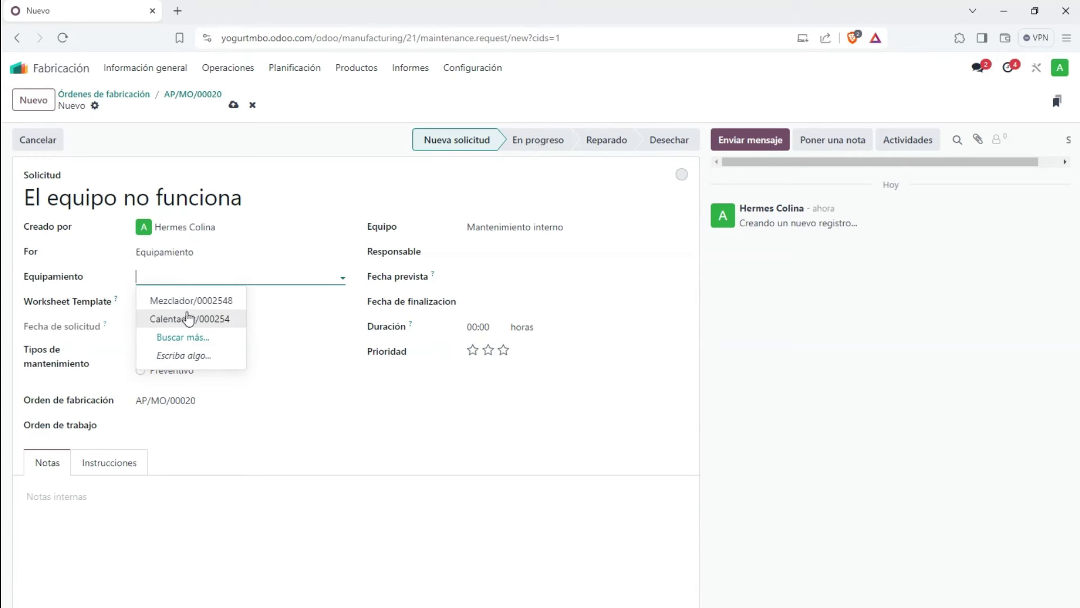
pyautogui.click(187, 301)
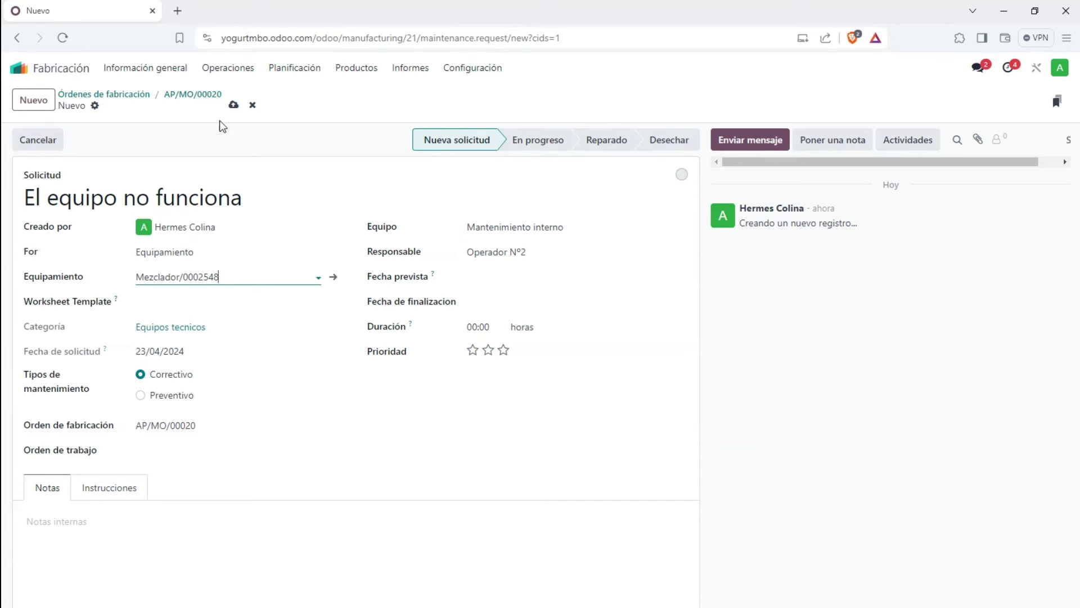
pyautogui.click(233, 105)
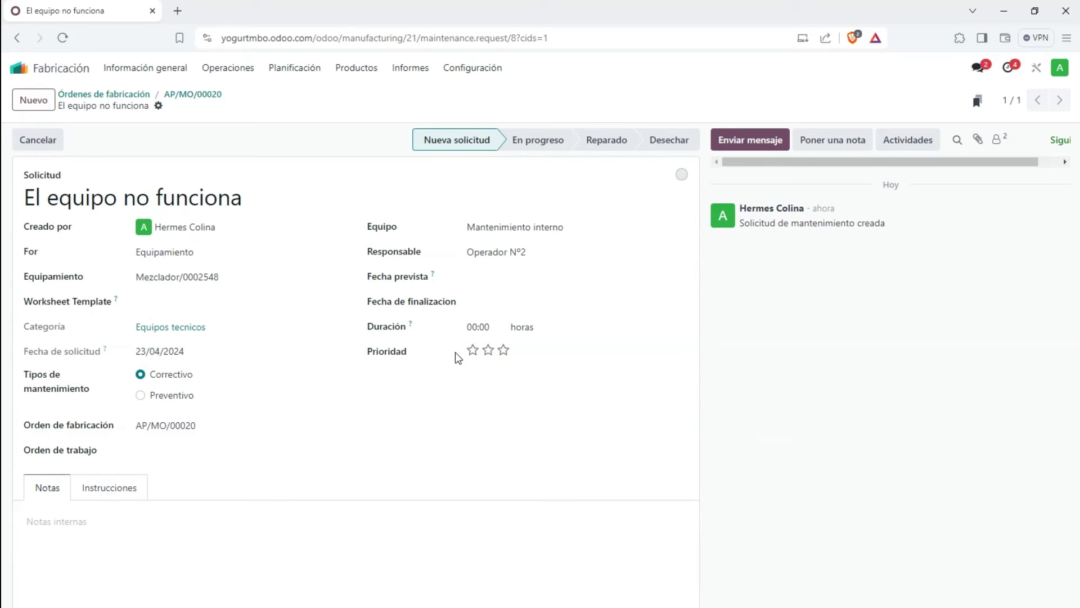
# Step: Set the request's priority to three stars and its work order to Cuajar Leche
pyautogui.click(502, 351)
pyautogui.click(152, 452)
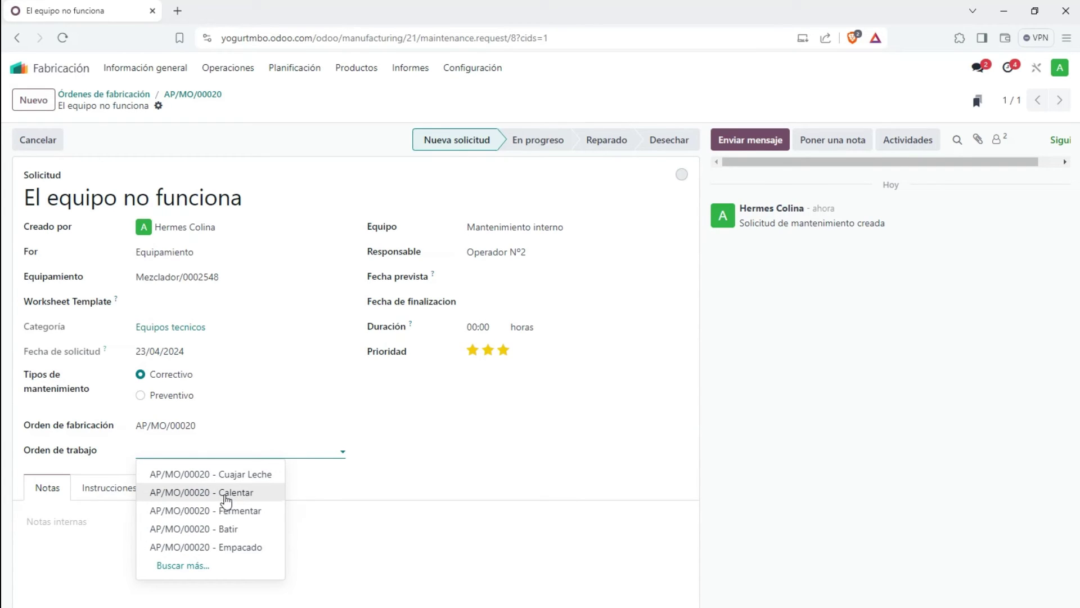
pyautogui.click(225, 474)
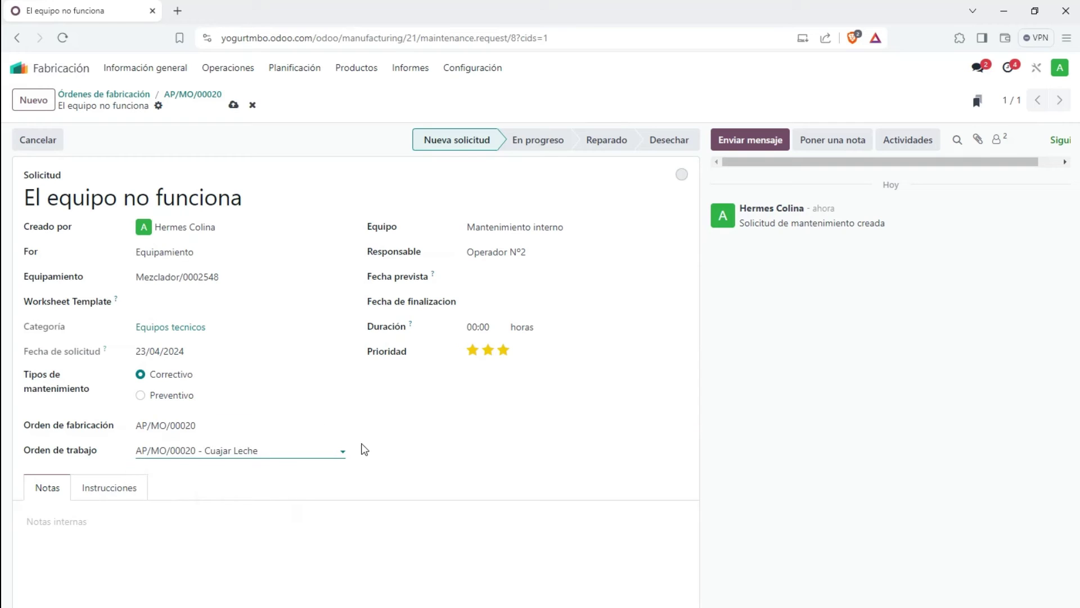
# Step: Save the maintenance request, review its notes and instructions sections, and return to manufacturing order AP/MO/00020
pyautogui.click(233, 105)
pyautogui.click(85, 526)
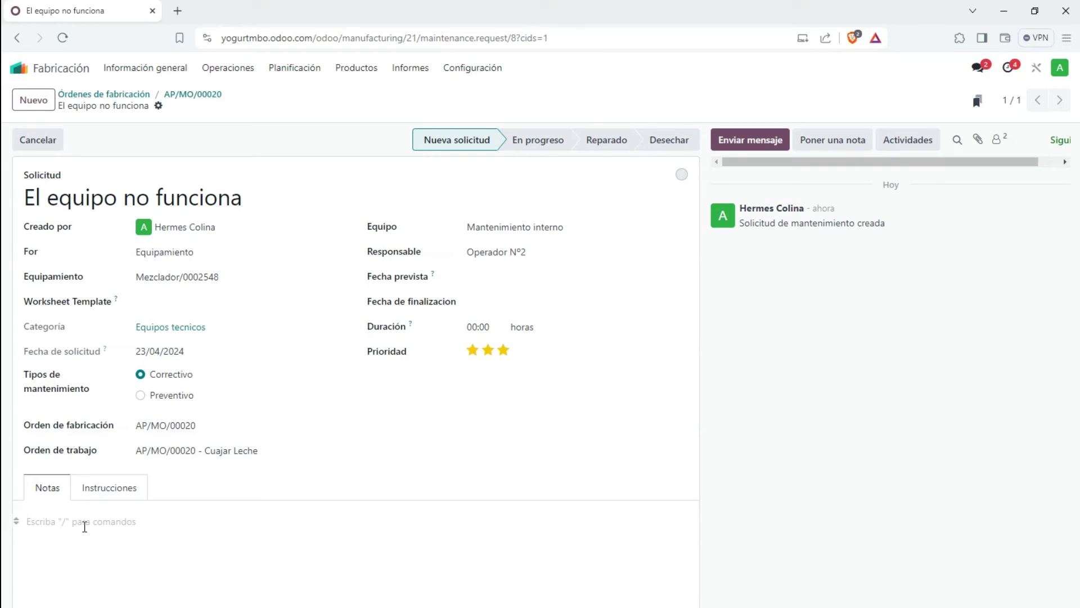
pyautogui.click(99, 488)
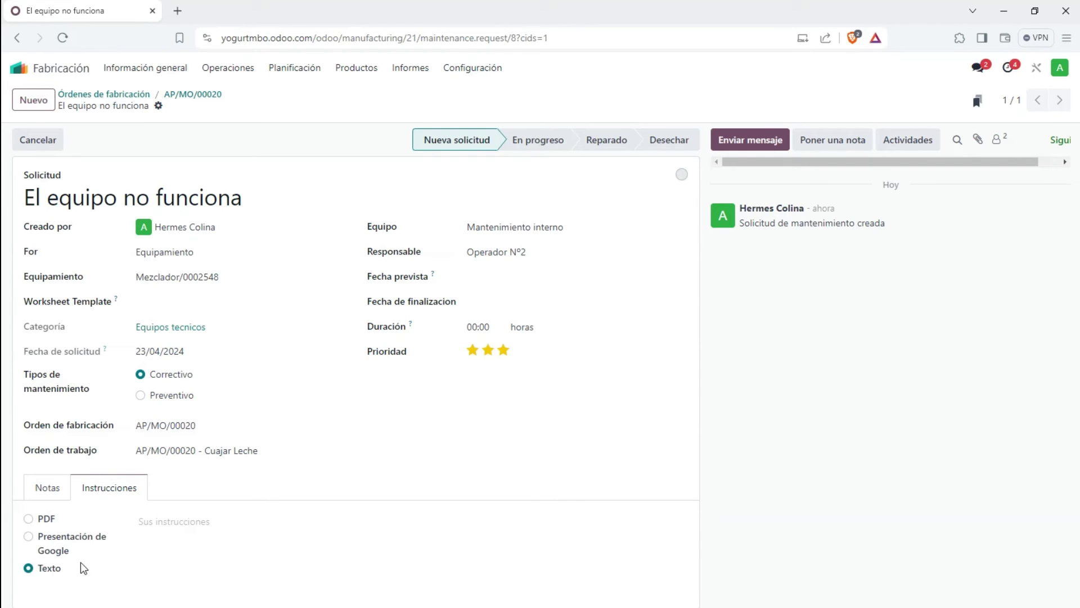
pyautogui.click(158, 522)
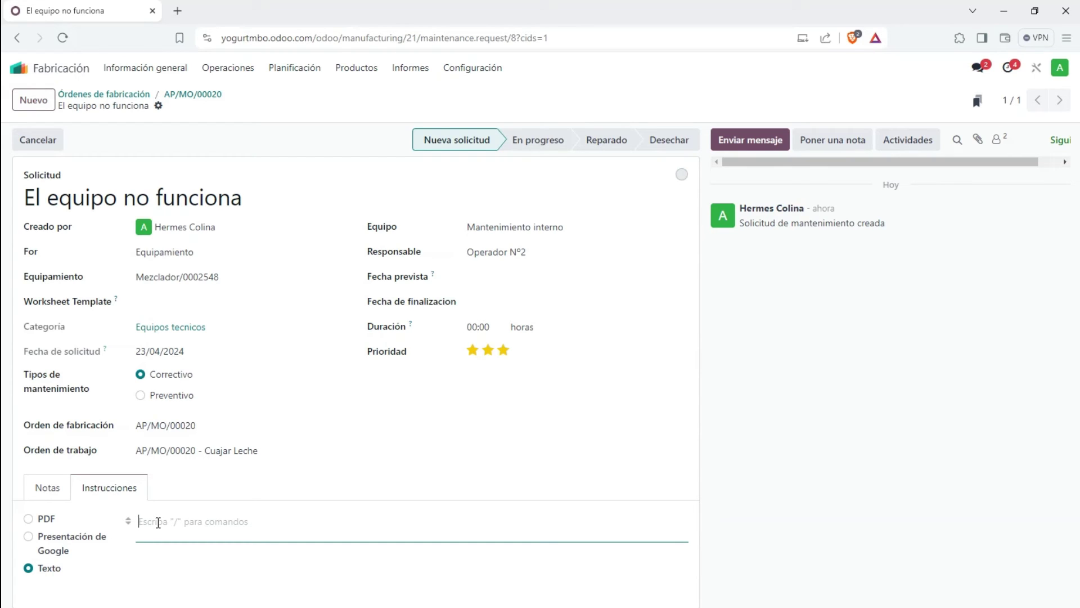
pyautogui.click(207, 492)
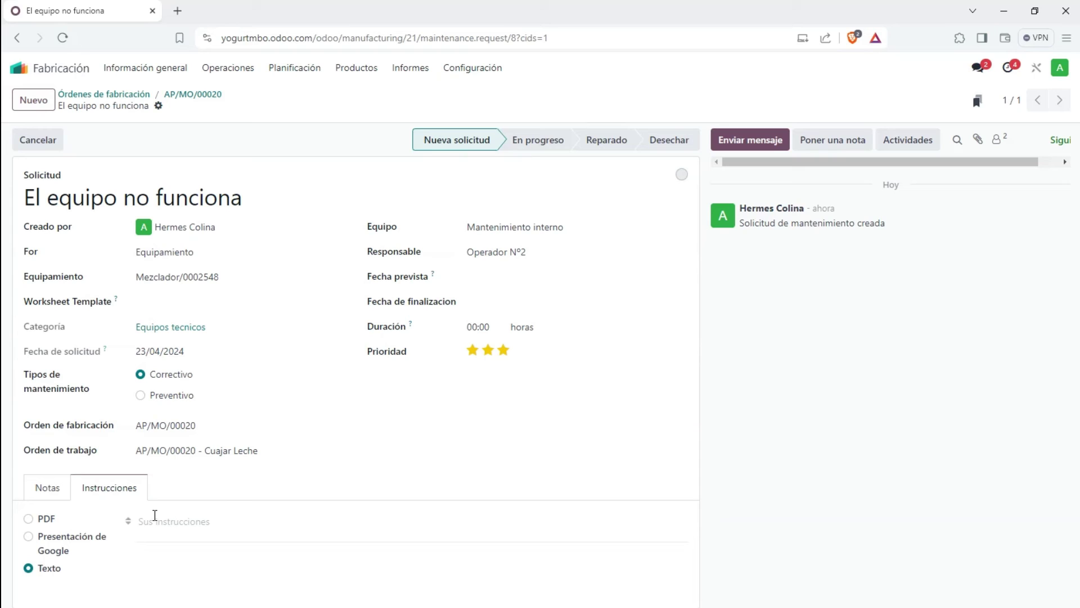
pyautogui.click(45, 487)
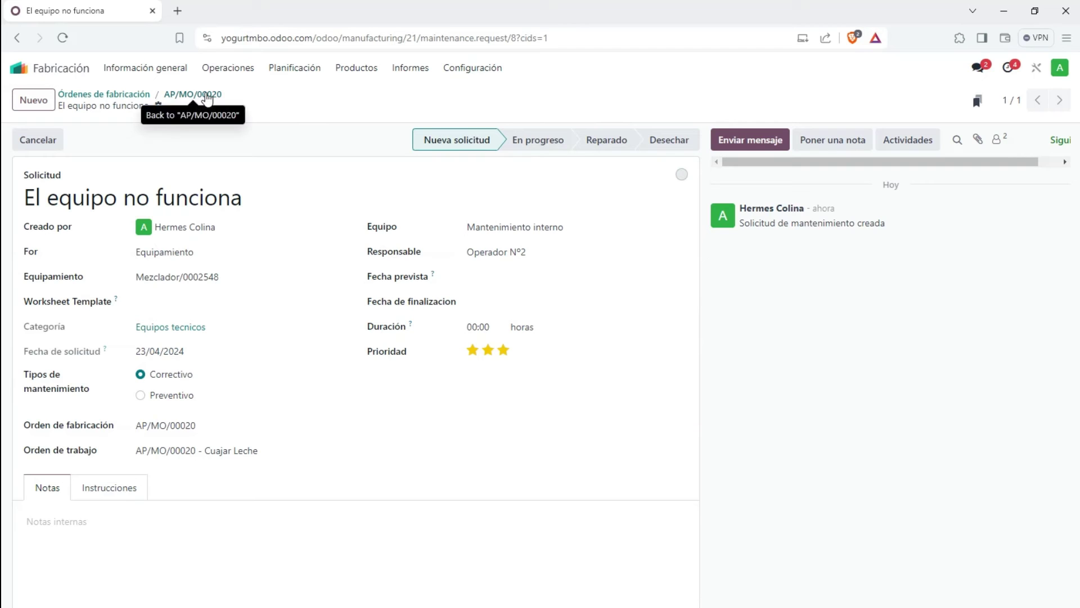
pyautogui.click(203, 94)
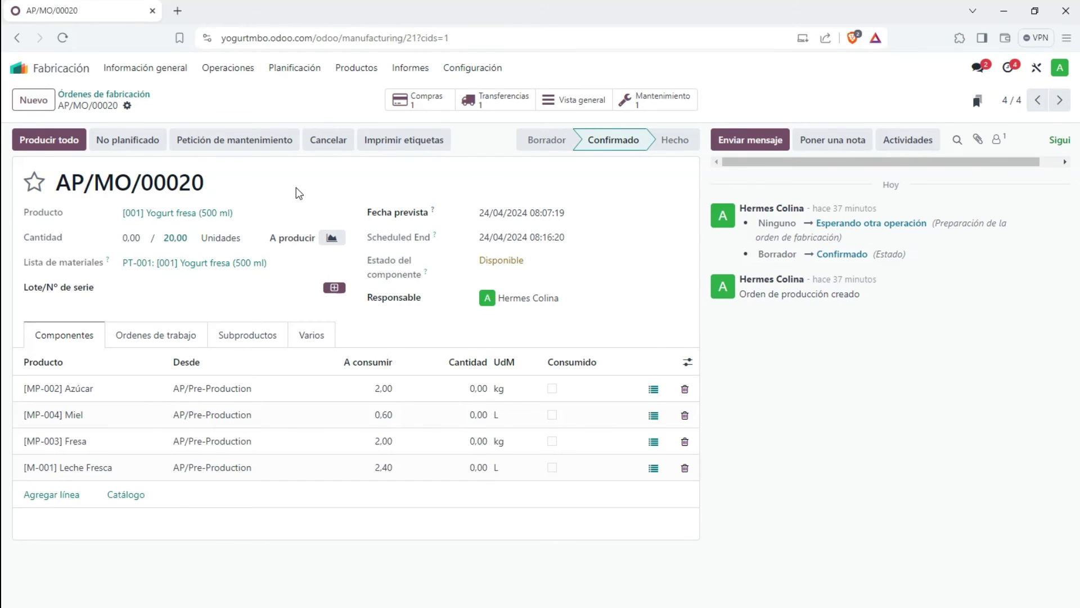
# Step: Switch to the Shop Floor app and open the action options of the Cuajar Leche work order at Centro de Trabajo Nº 1
pyautogui.click(15, 70)
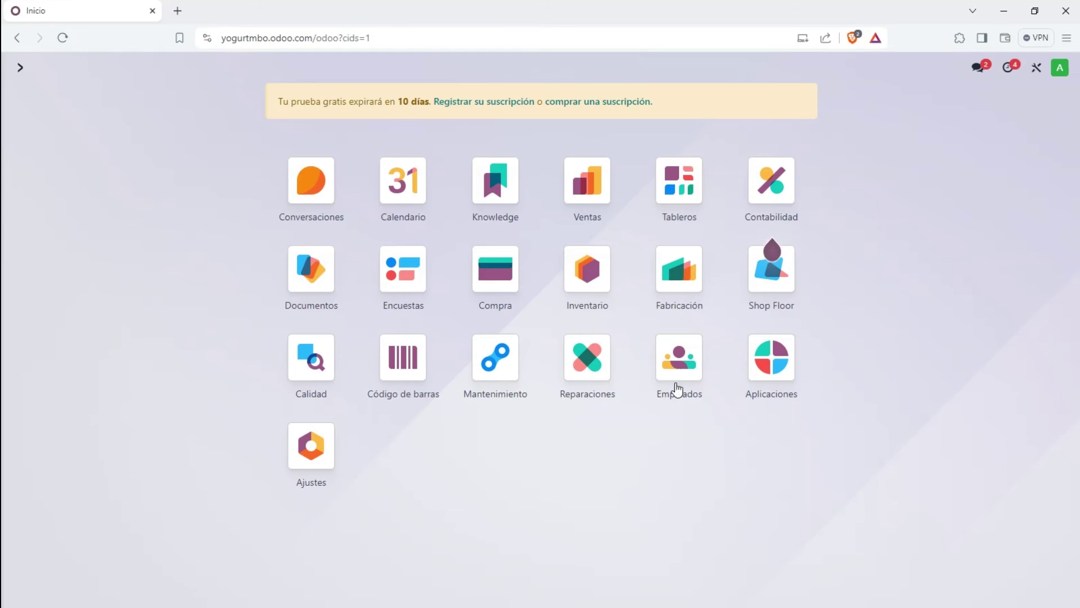
pyautogui.click(790, 291)
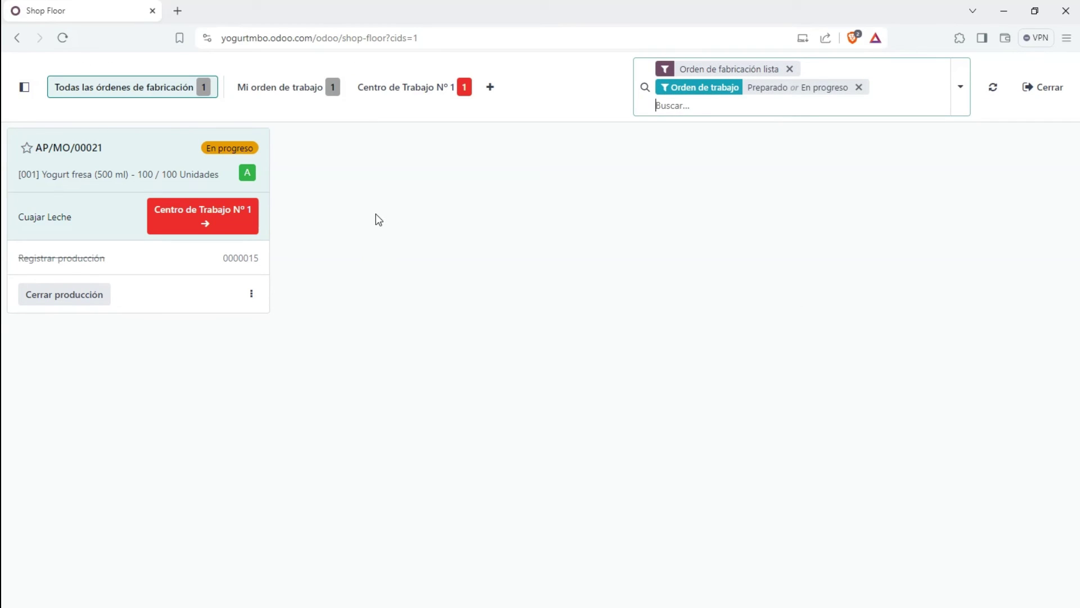
pyautogui.click(211, 224)
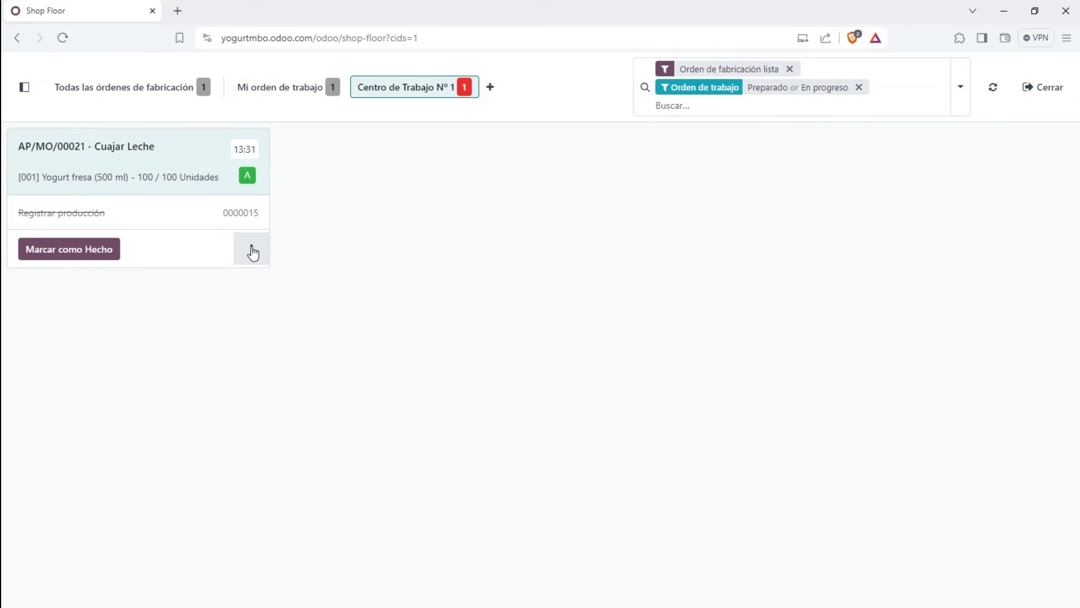
pyautogui.click(253, 252)
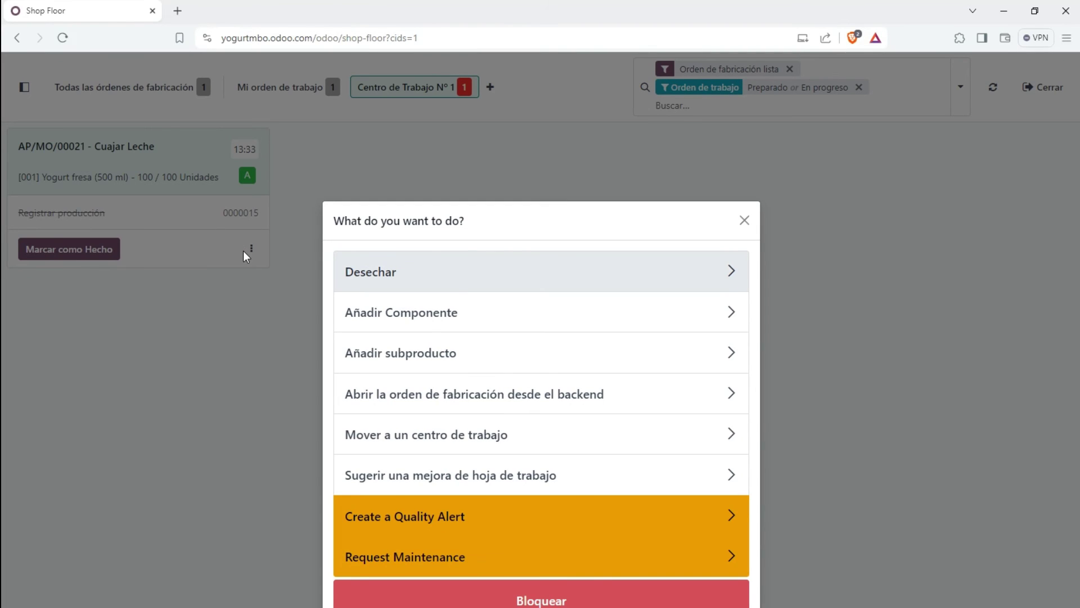
pyautogui.click(744, 220)
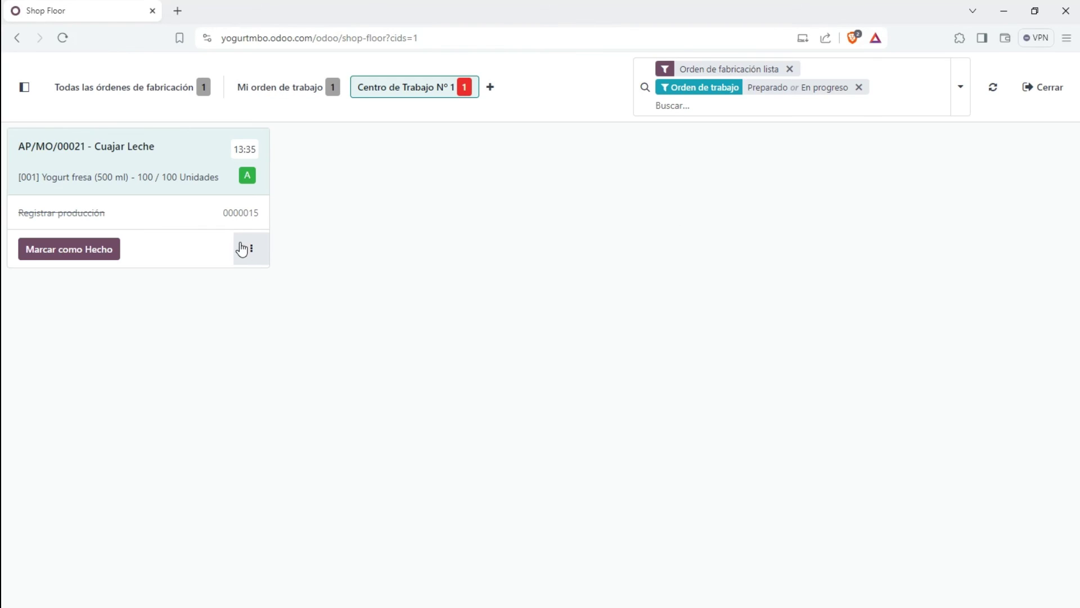
pyautogui.click(251, 248)
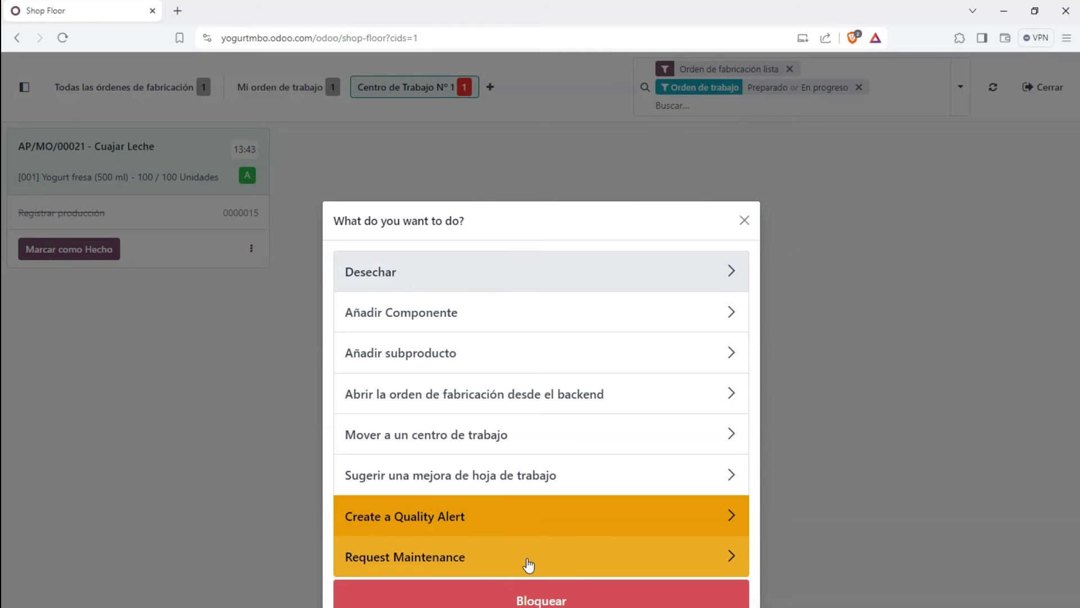
# Step: Translate the page into Spanish to read the work order options, and restore the original text
pyautogui.click(960, 38)
pyautogui.click(827, 135)
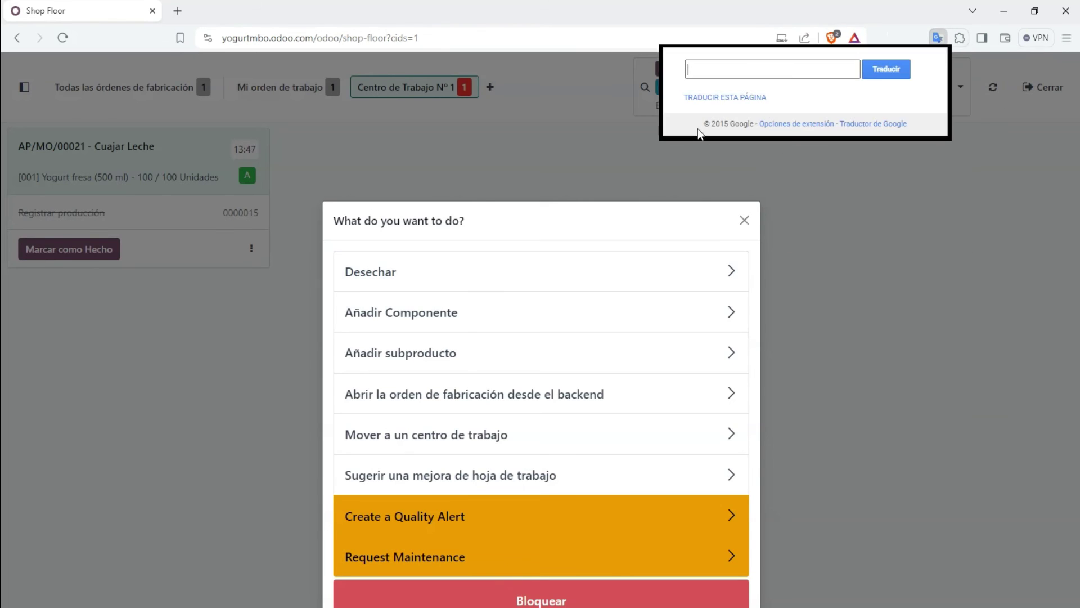
pyautogui.click(701, 96)
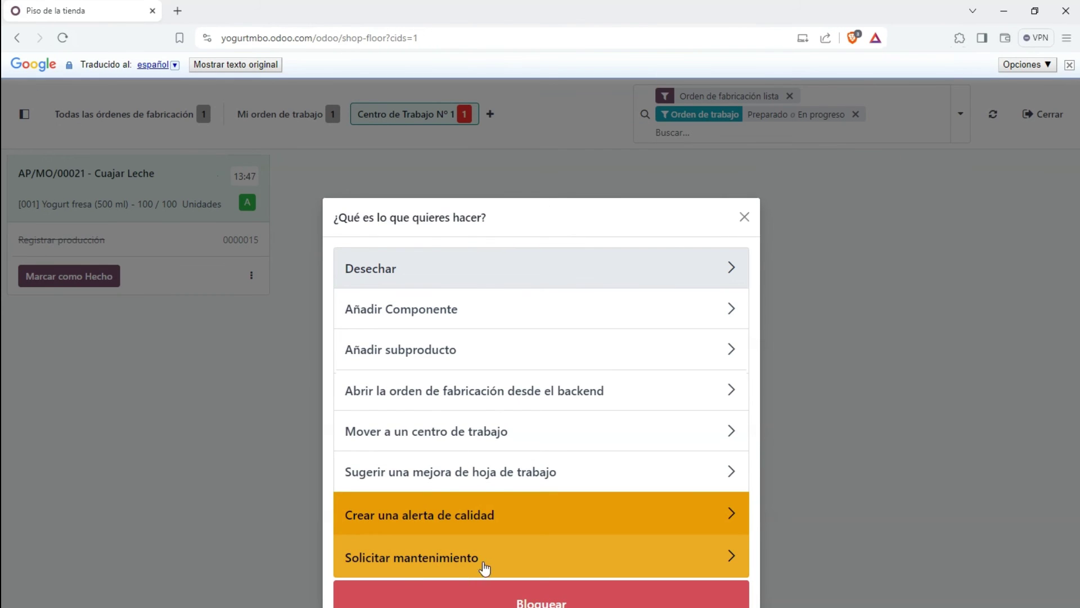
pyautogui.click(1070, 65)
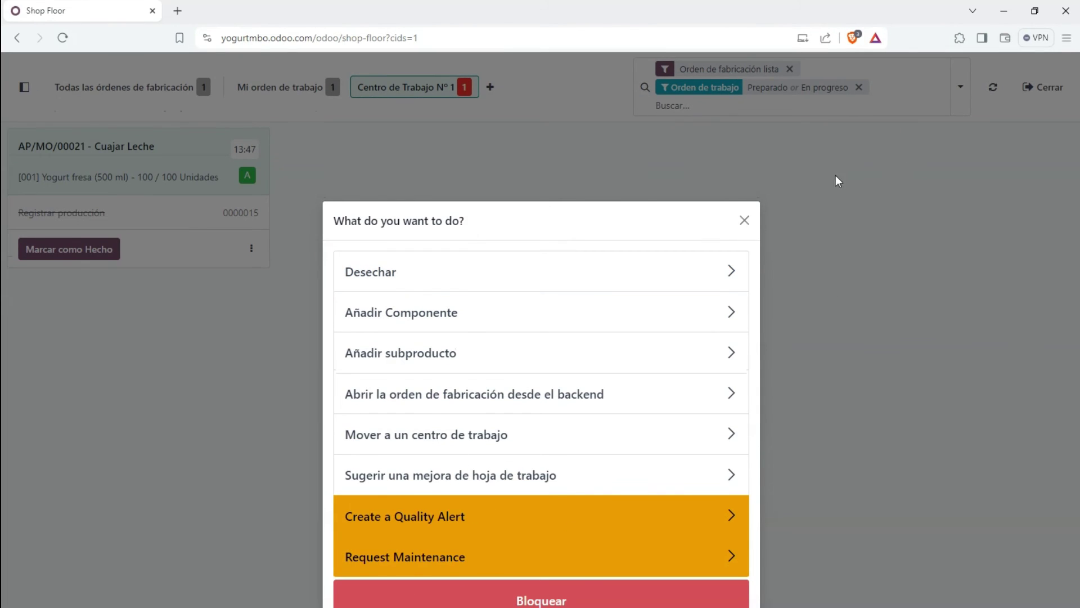
# Step: Start a maintenance request from the work order titled "El equipo dejo de funcionar por calentamiento"
pyautogui.click(590, 556)
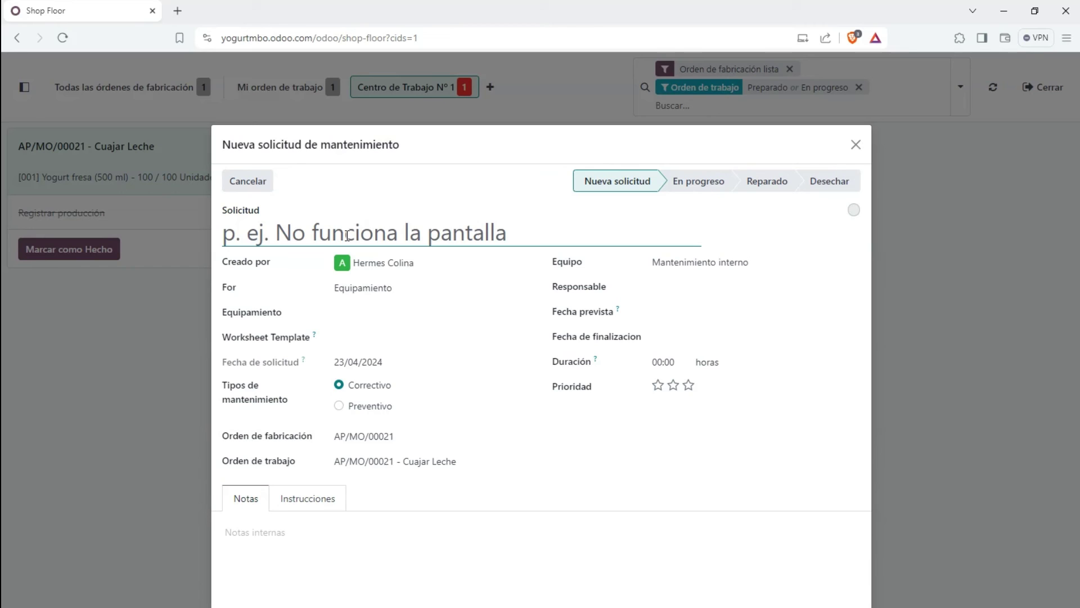
pyautogui.write('El equi')
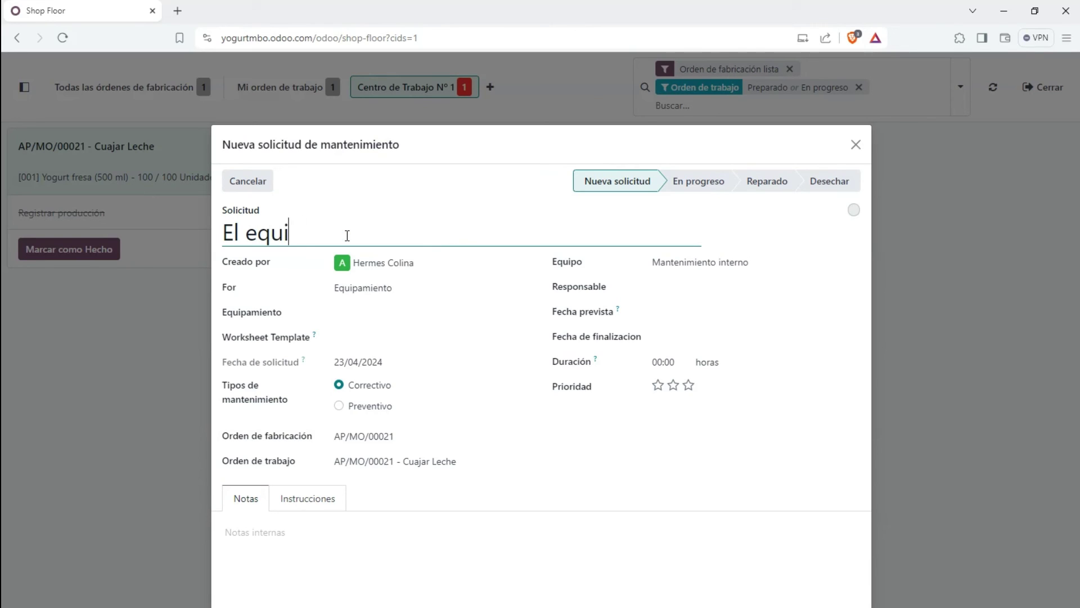
pyautogui.write('po dejo d')
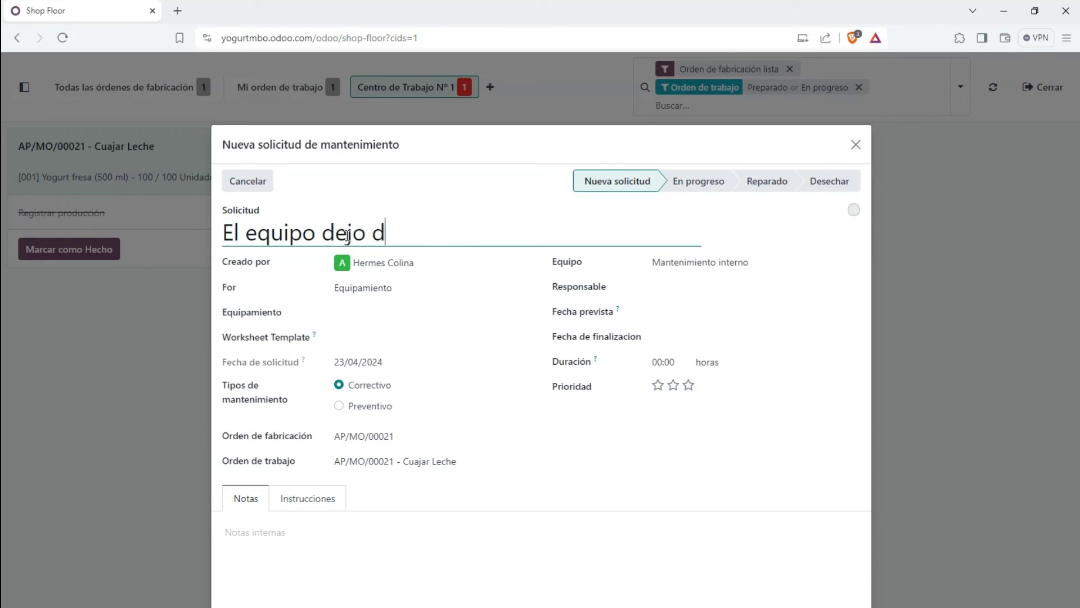
pyautogui.write('e funcional')
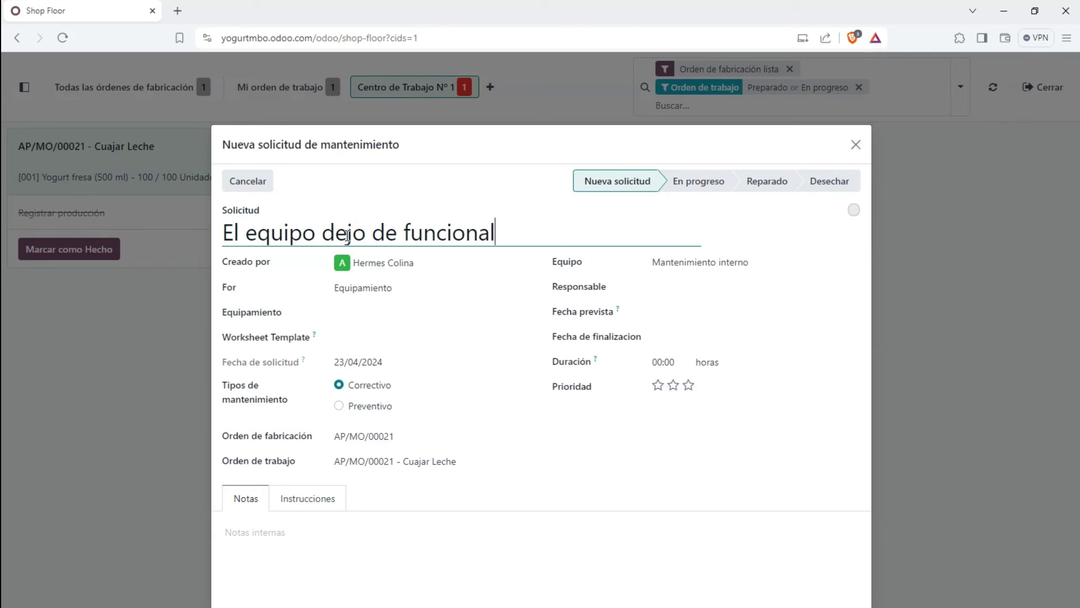
pyautogui.press('BackSpace')
pyautogui.write('r por calentameni')
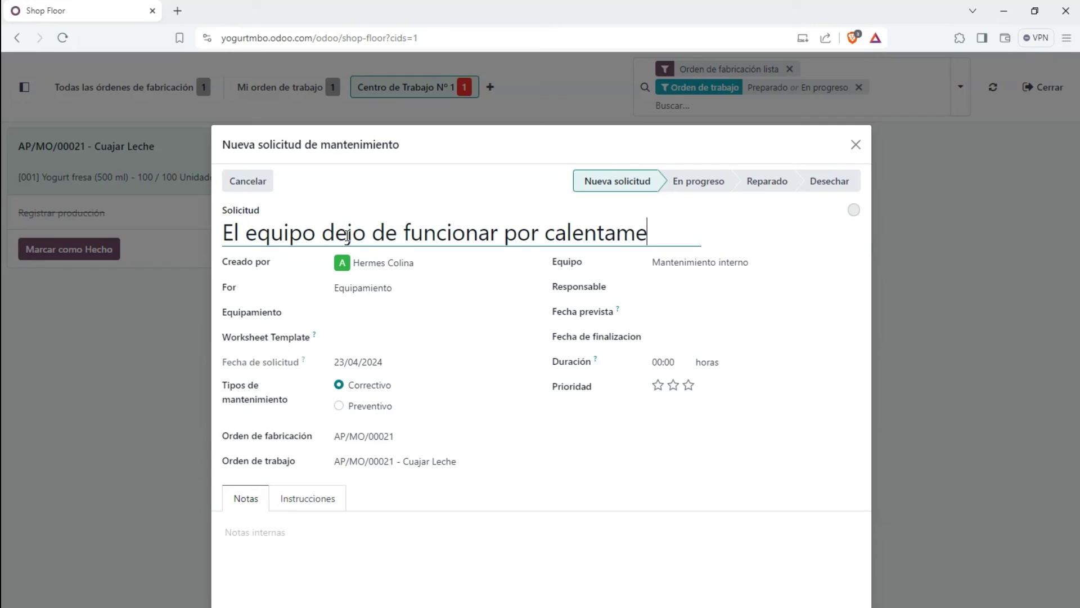
pyautogui.press('BackSpace')
pyautogui.press('BackSpace')
pyautogui.press('BackSpace')
pyautogui.write('iento')
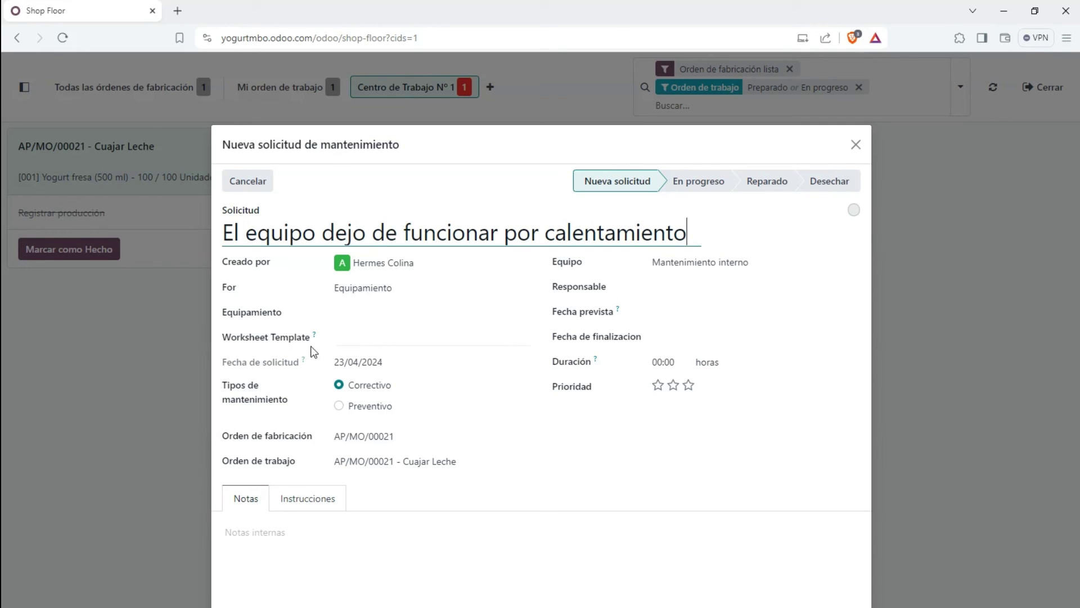
# Step: Set the request's equipment to the Mezclador and its priority to three stars, and save it
pyautogui.click(352, 316)
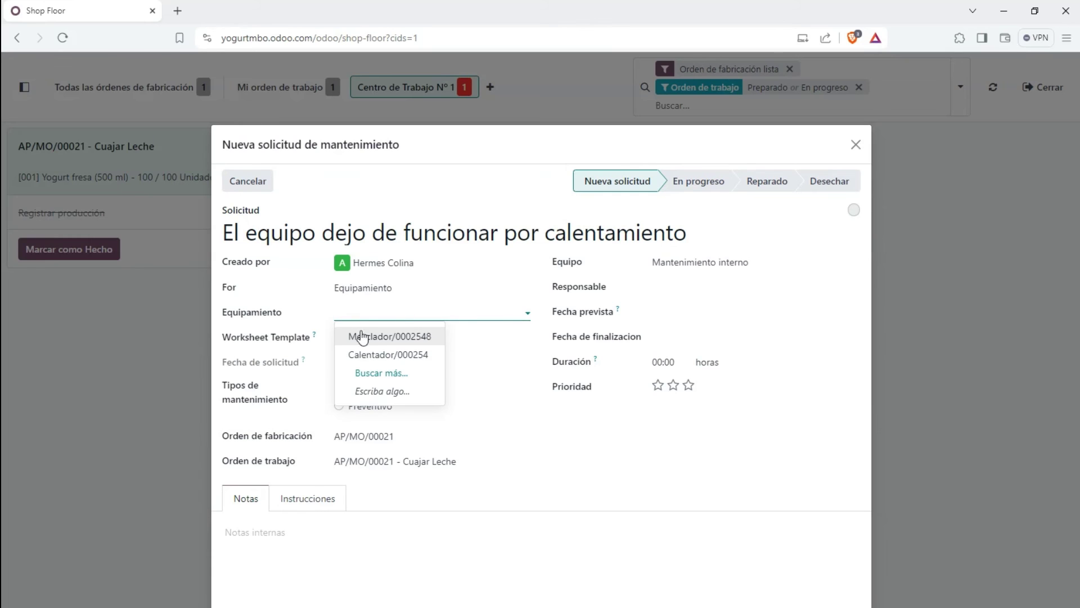
pyautogui.click(363, 337)
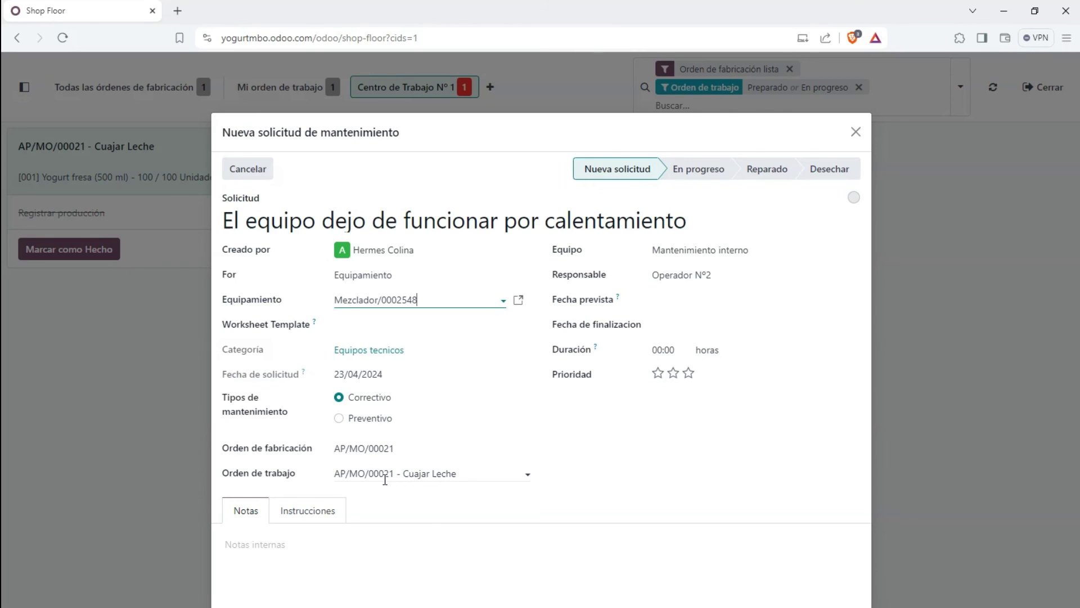
pyautogui.click(688, 373)
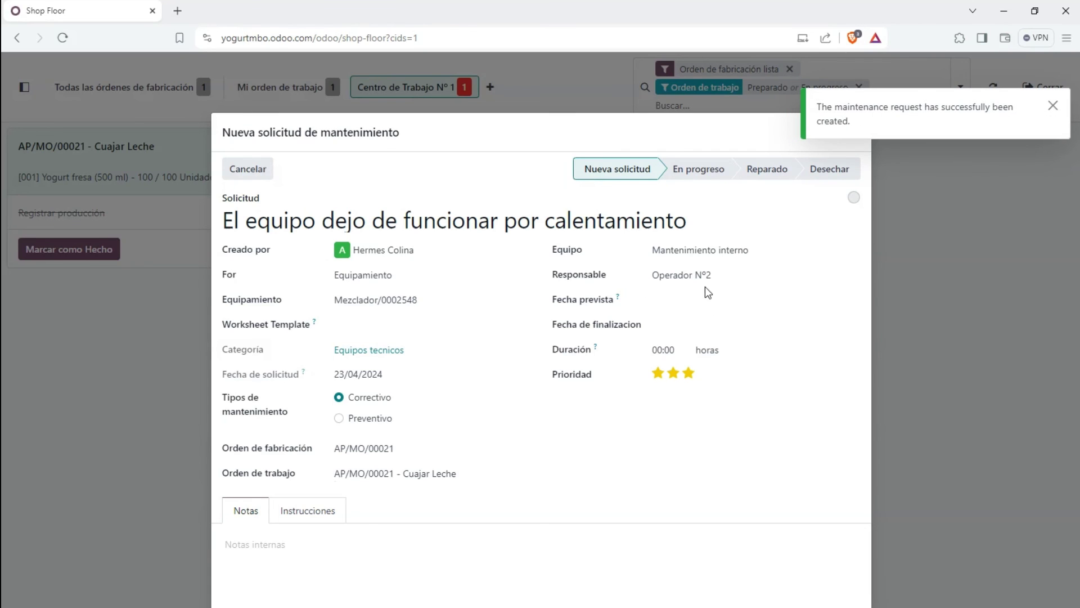
pyautogui.press('Escape')
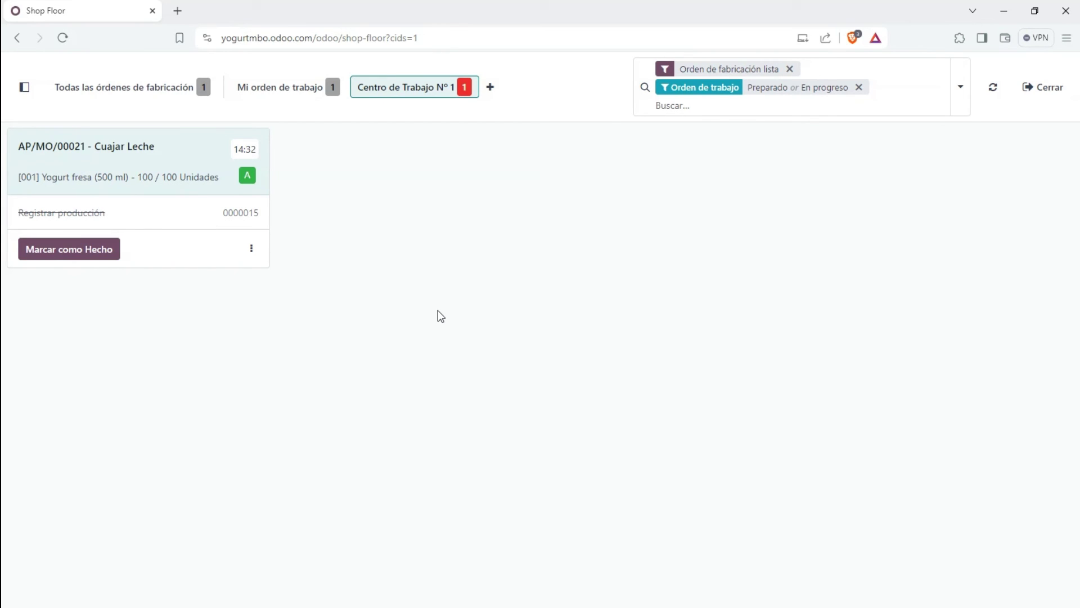
pyautogui.click(251, 248)
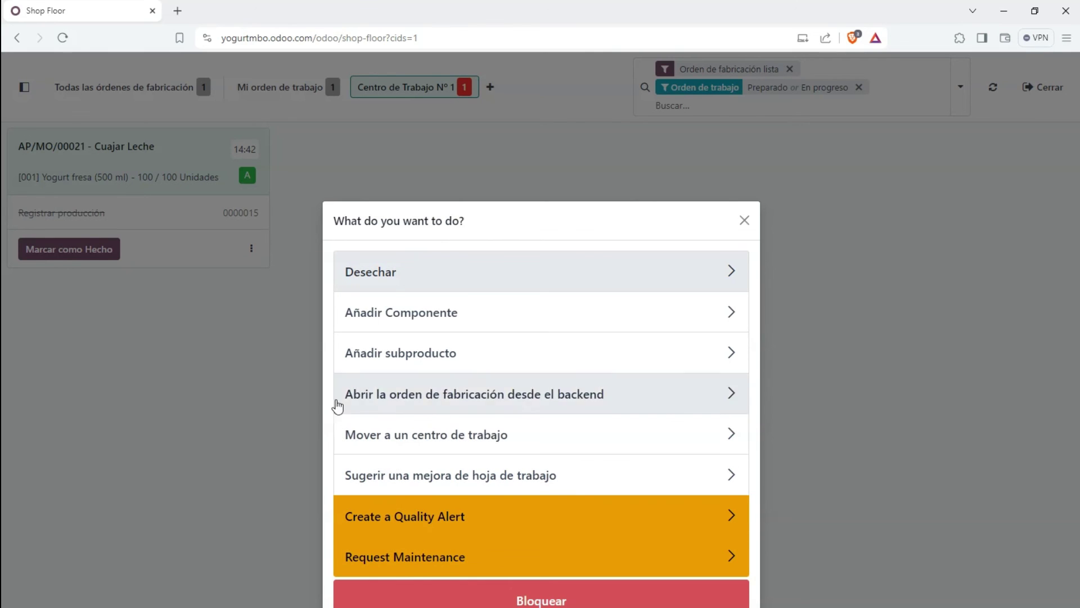
pyautogui.click(744, 220)
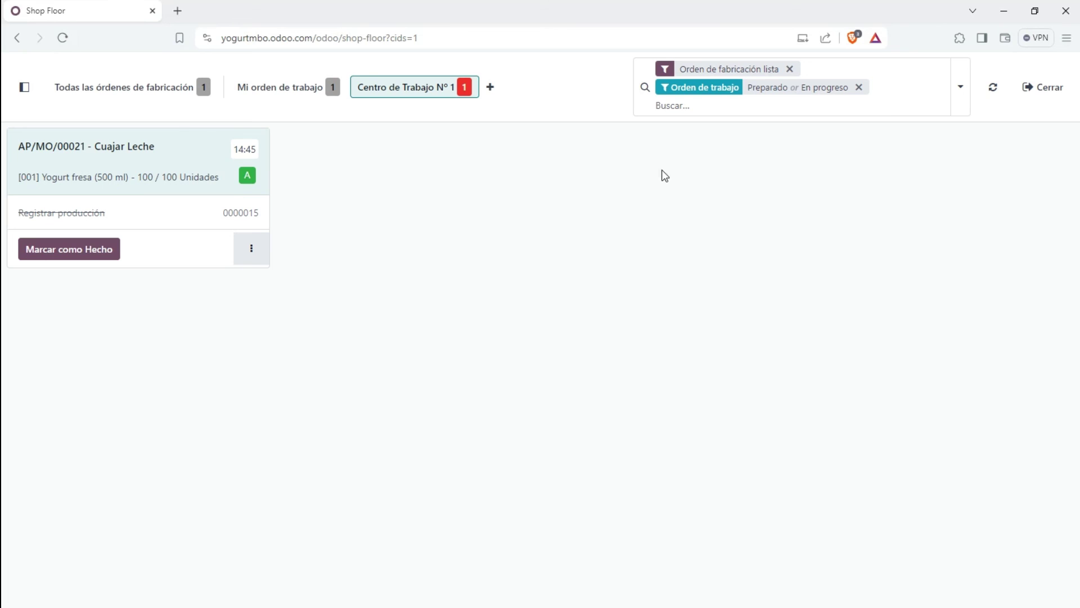
# Step: Switch to the Mantenimiento app and open "El equipo dejo de funcionar por calentamiento" from the internal team's unscheduled requests
pyautogui.click(1039, 89)
pyautogui.click(490, 373)
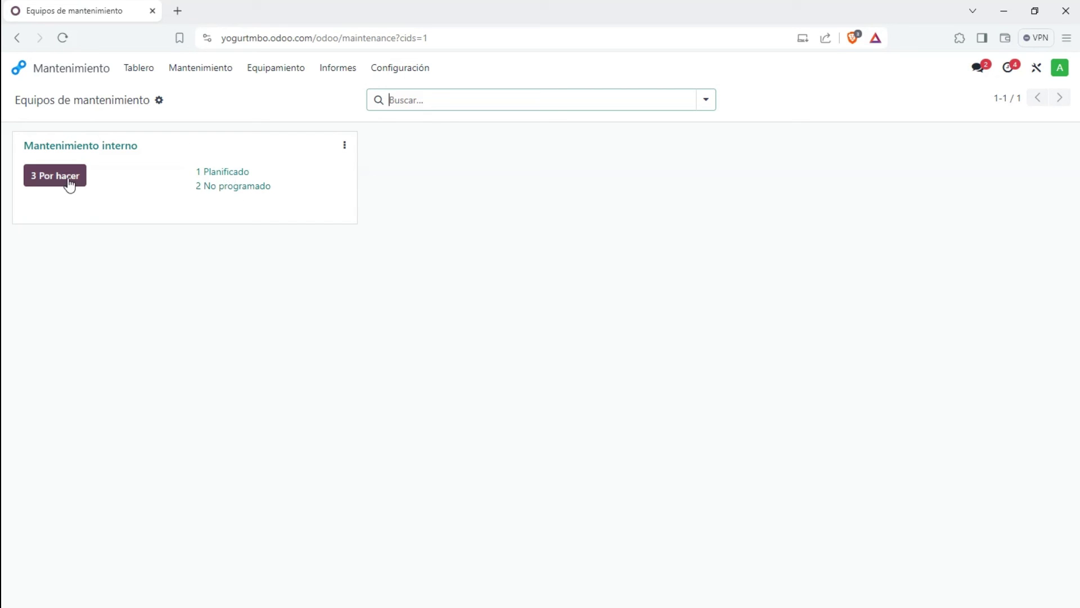
pyautogui.click(208, 187)
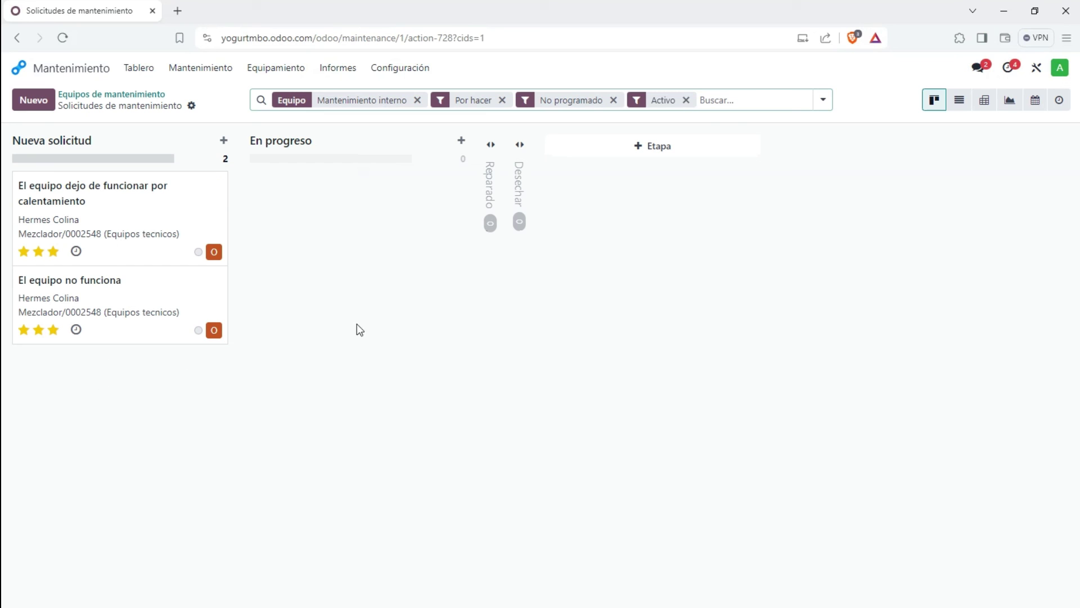
pyautogui.click(78, 198)
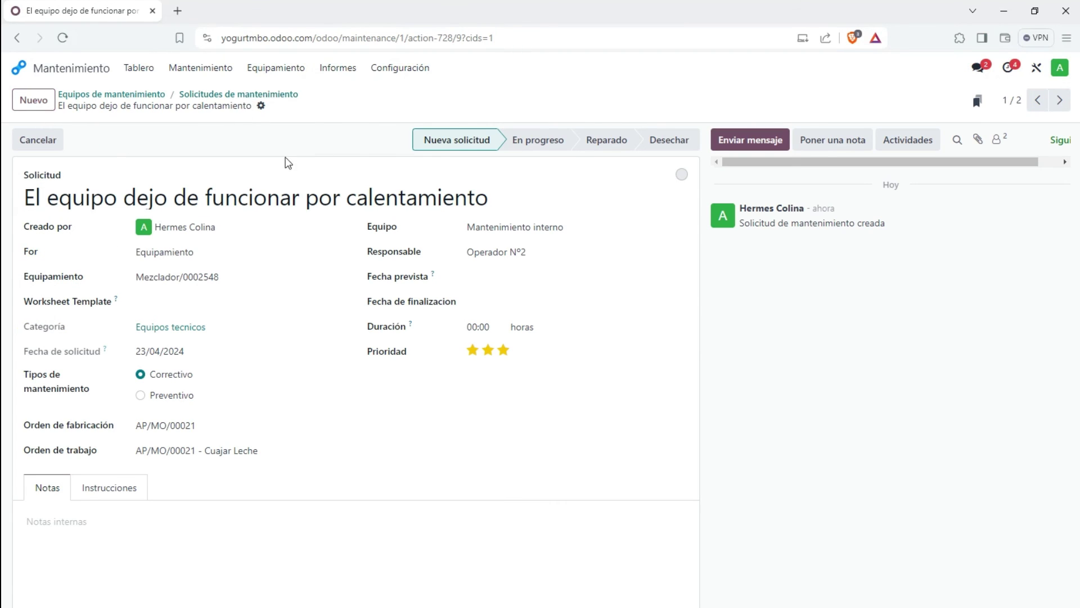
# Step: Advance the maintenance request to En progreso and on to Reparado, saving each stage change
pyautogui.click(538, 140)
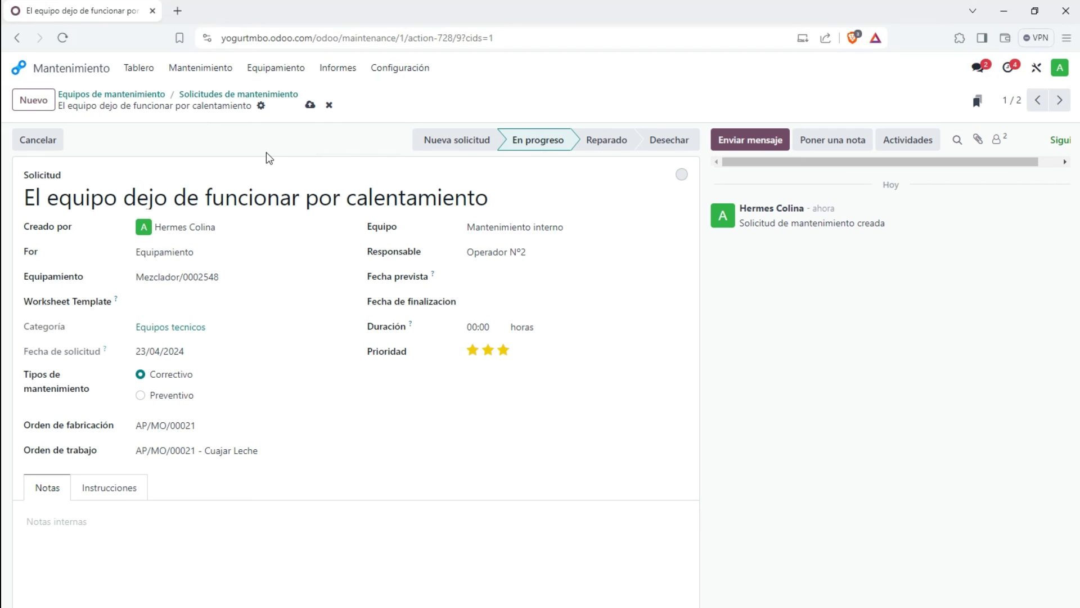
pyautogui.click(310, 105)
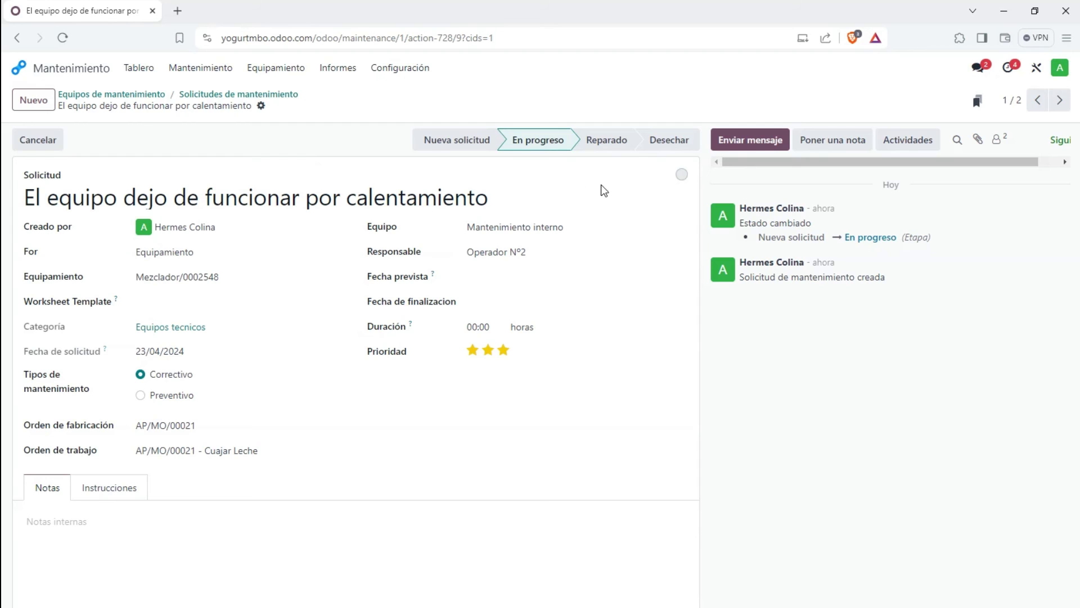
pyautogui.click(603, 140)
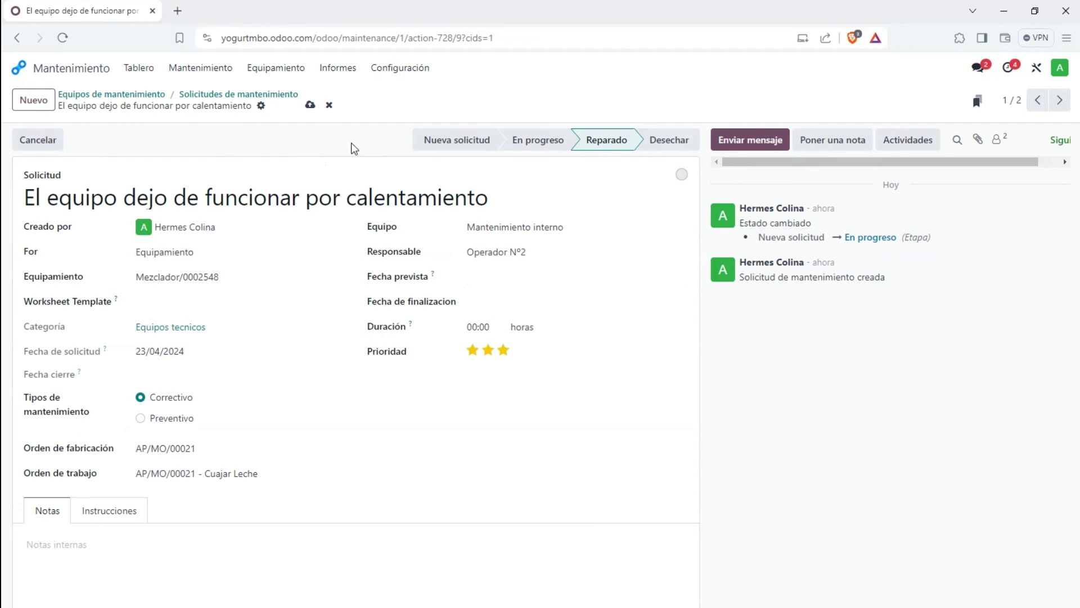
pyautogui.click(310, 106)
pyautogui.click(61, 545)
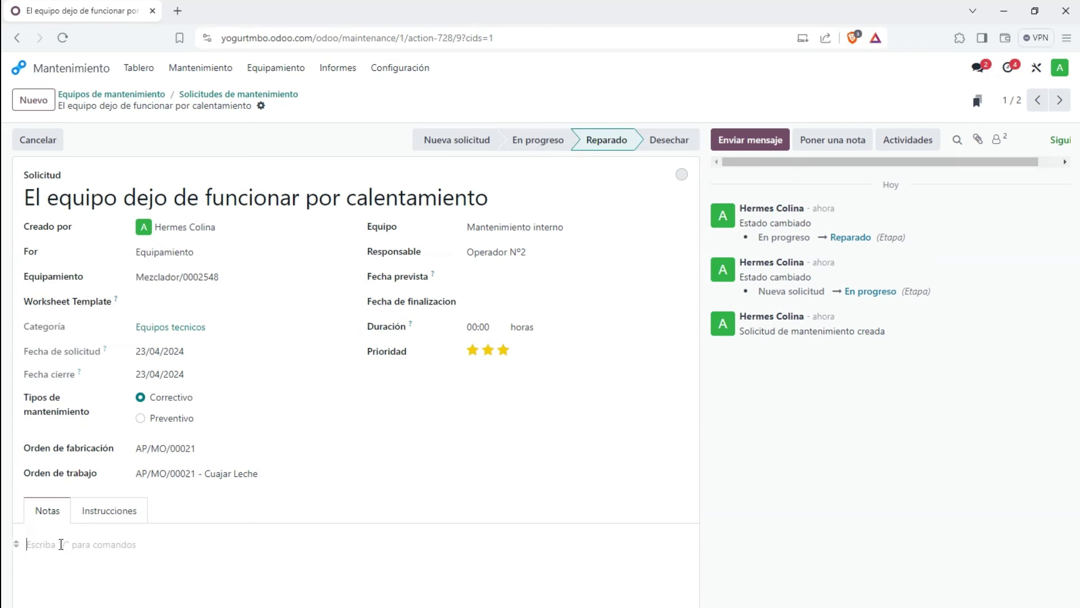
pyautogui.click(341, 438)
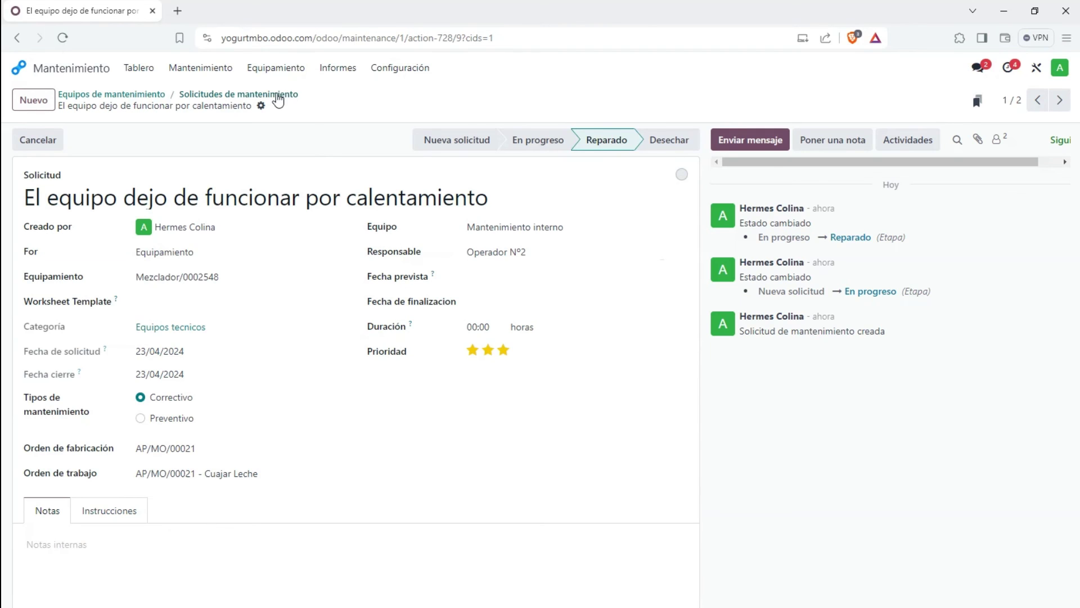
# Step: Return to the maintenance teams overview and view the list of Centros de producción
pyautogui.click(279, 95)
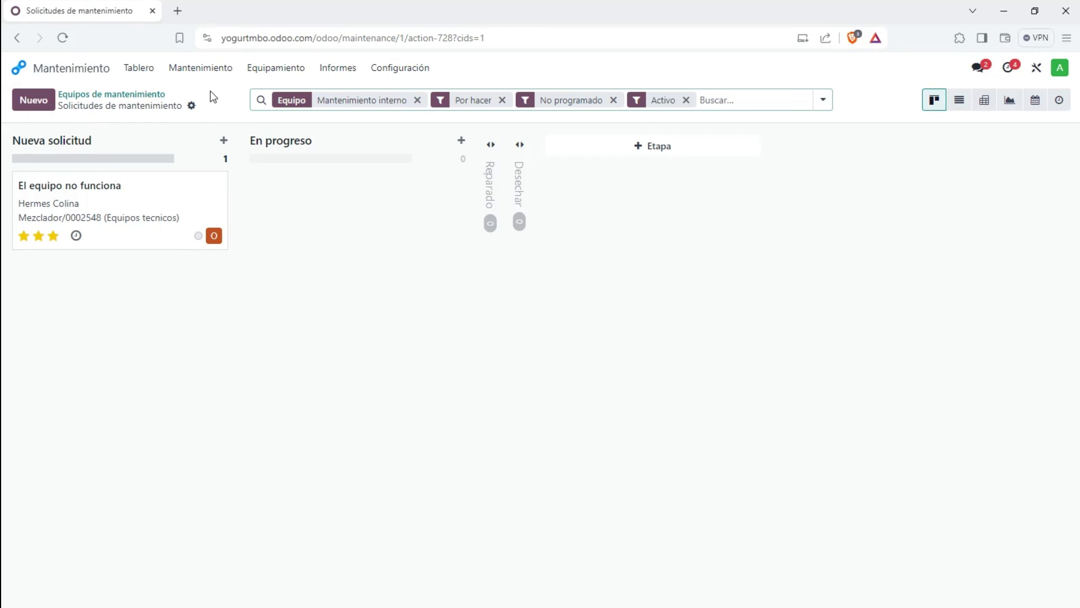
pyautogui.click(143, 96)
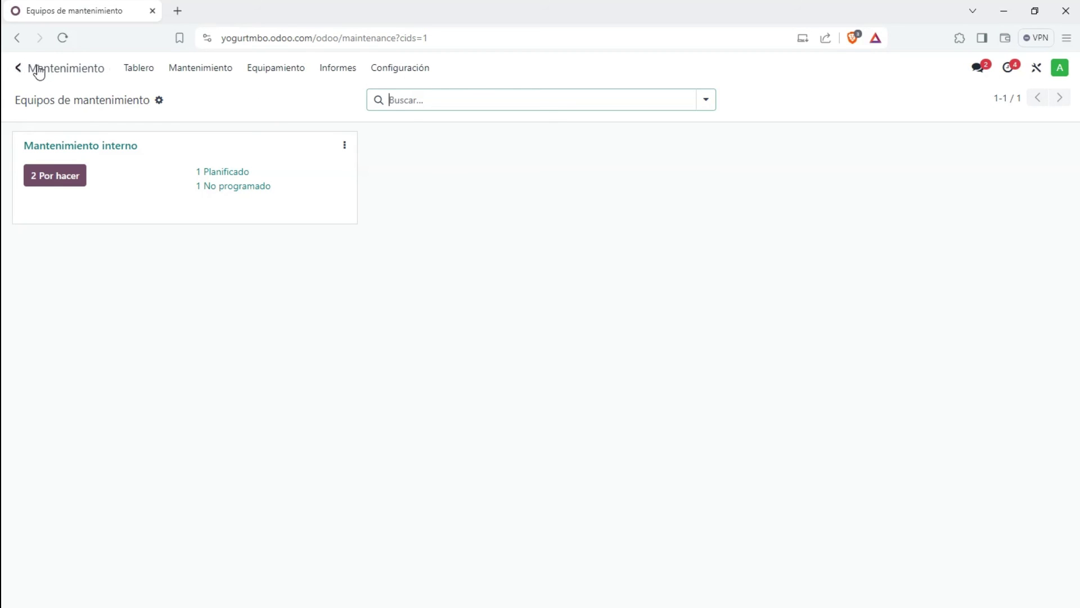
pyautogui.click(265, 71)
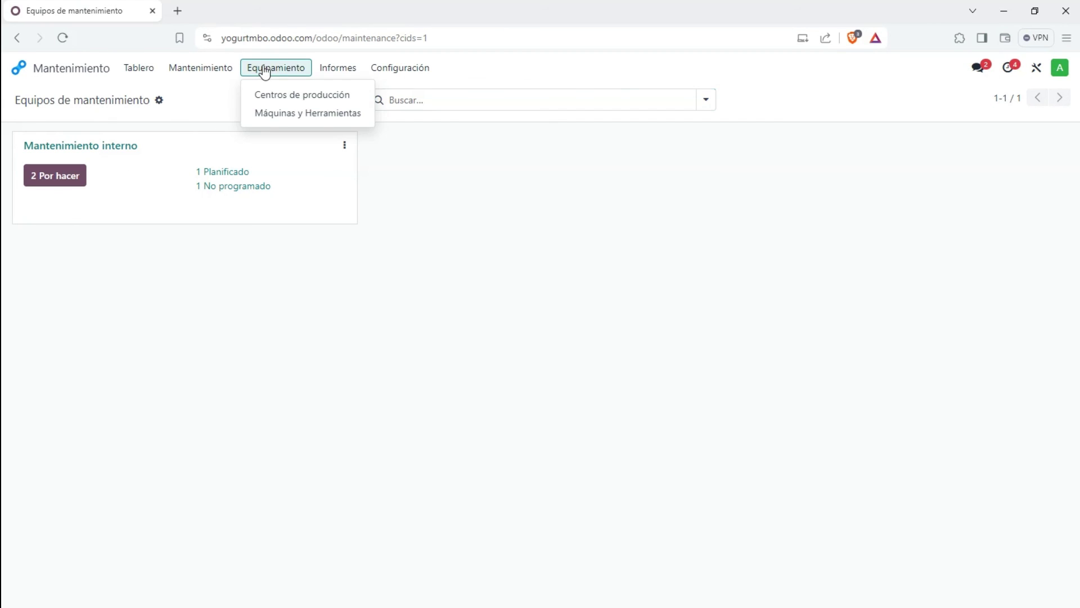
pyautogui.click(288, 96)
# Step: Open the Mezclador's maintenance requests from Máquinas y Herramientas and move "El equipo no funciona" to En progreso
pyautogui.click(269, 72)
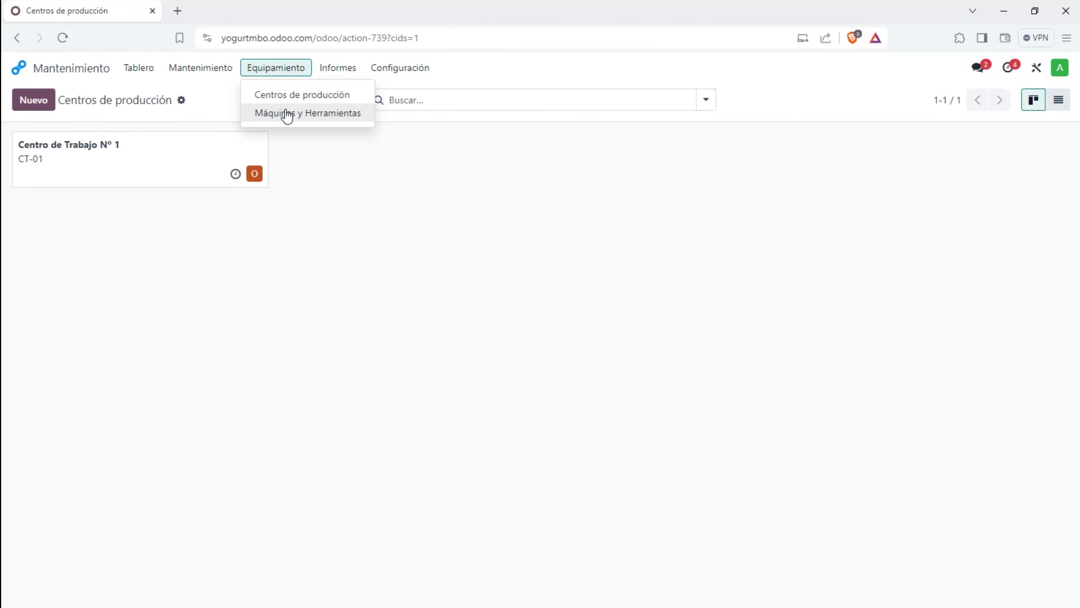
pyautogui.click(287, 114)
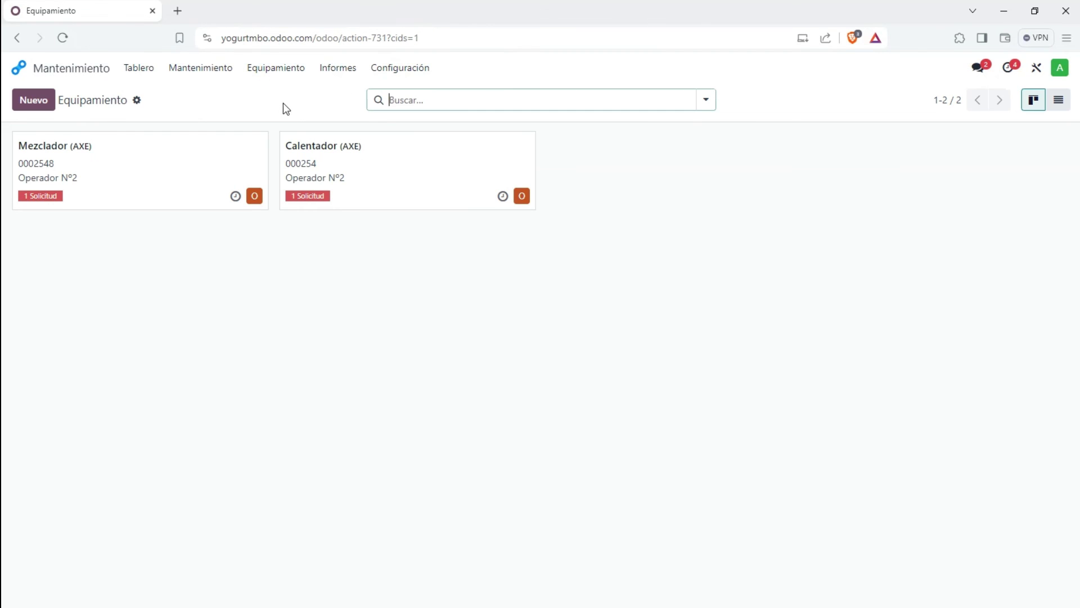
pyautogui.click(45, 196)
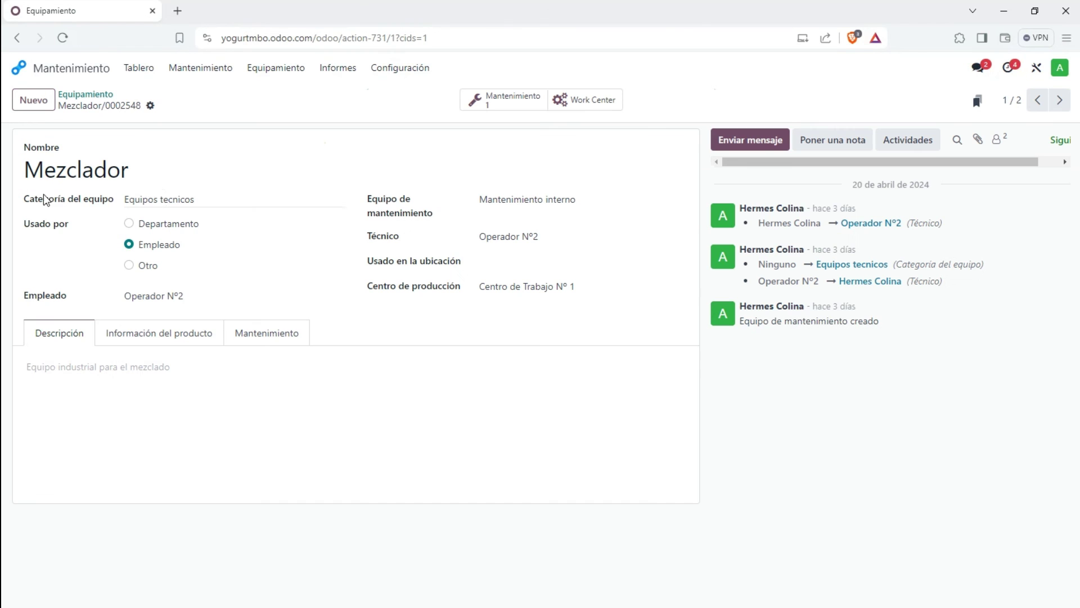
pyautogui.click(498, 100)
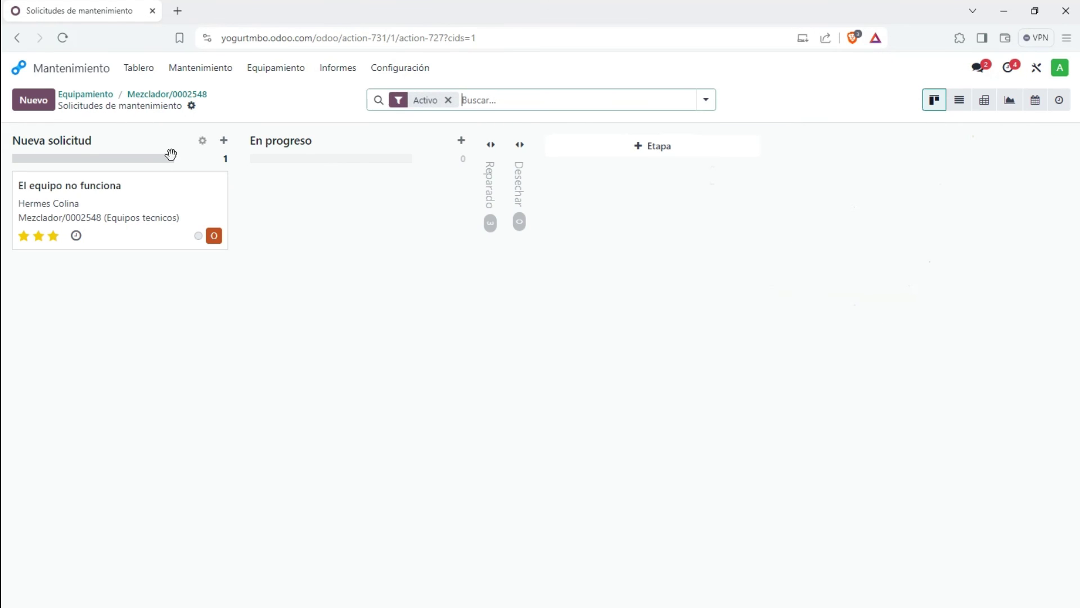
pyautogui.moveTo(110, 205); pyautogui.dragTo(304, 211)
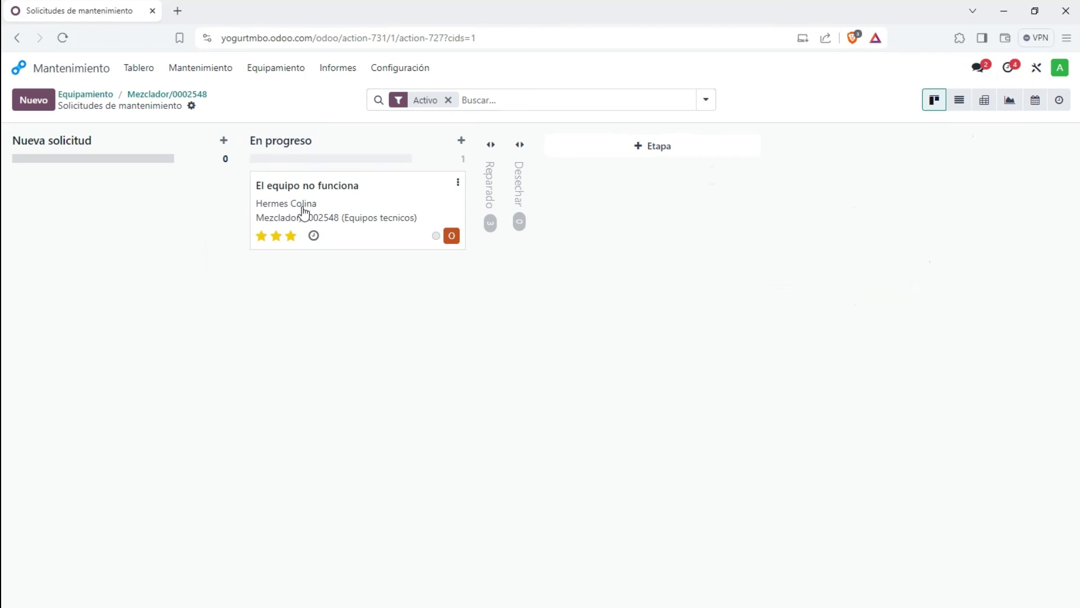
# Step: Go back through the Mezclador record to the equipment list and return to the maintenance teams dashboard
pyautogui.click(170, 96)
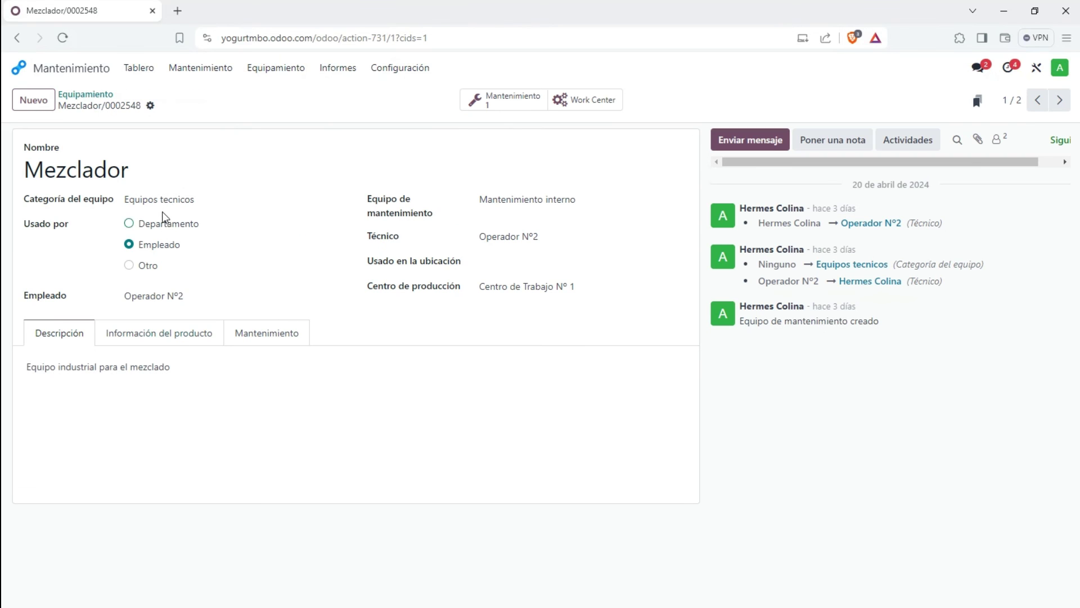
pyautogui.click(101, 95)
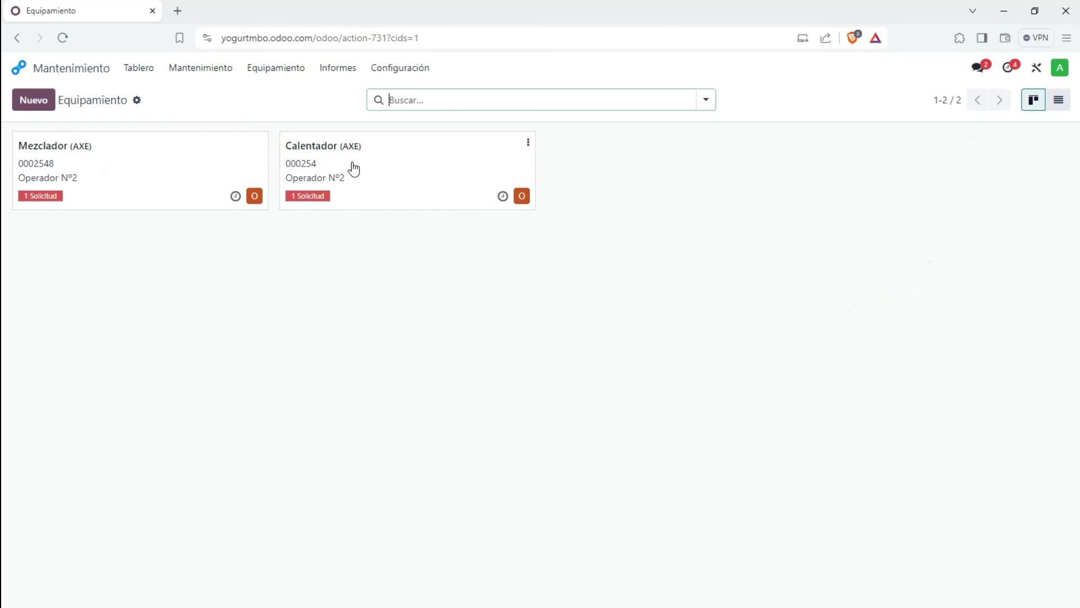
pyautogui.click(134, 78)
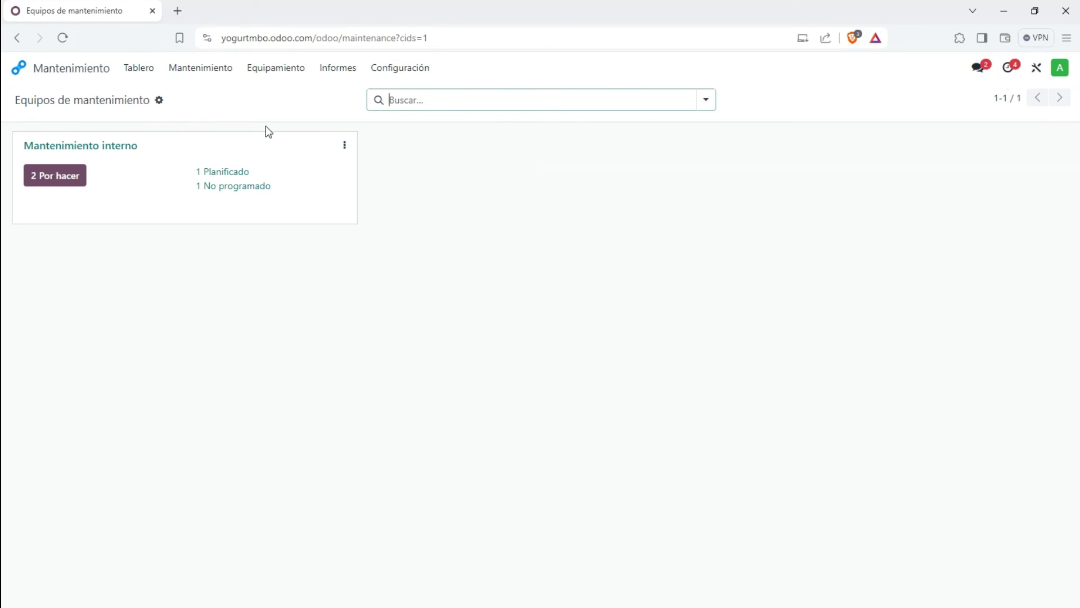